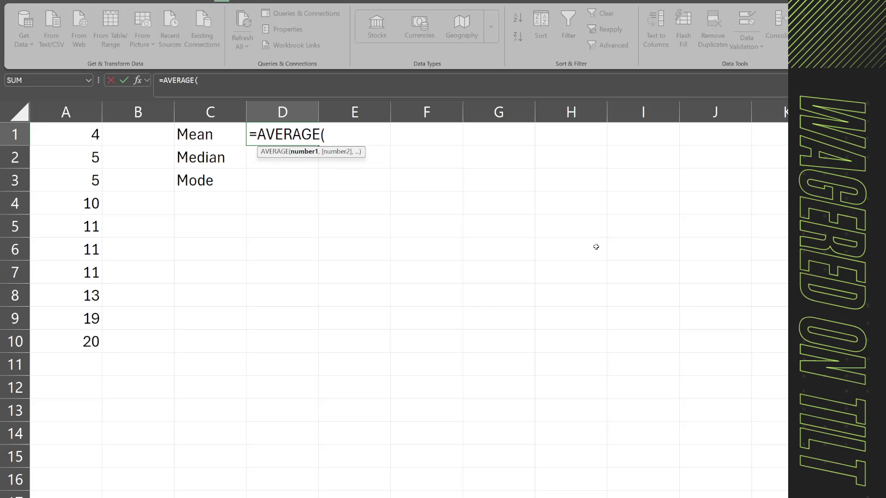
Complete the AVERAGE formula in D1 with the range A1:A10 and reselect the cell.
drag(87, 139, 88, 343)
text())
key(Return)
key(Left)
key(Up)
key(Right)
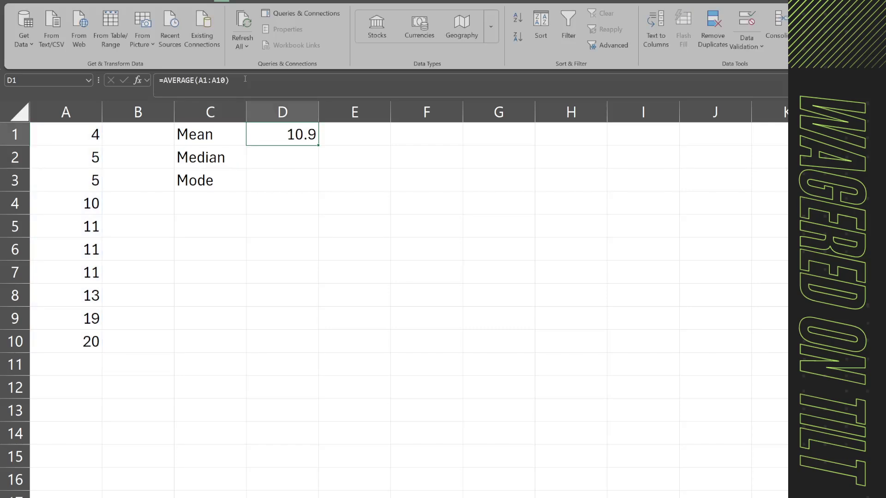
key(Left)
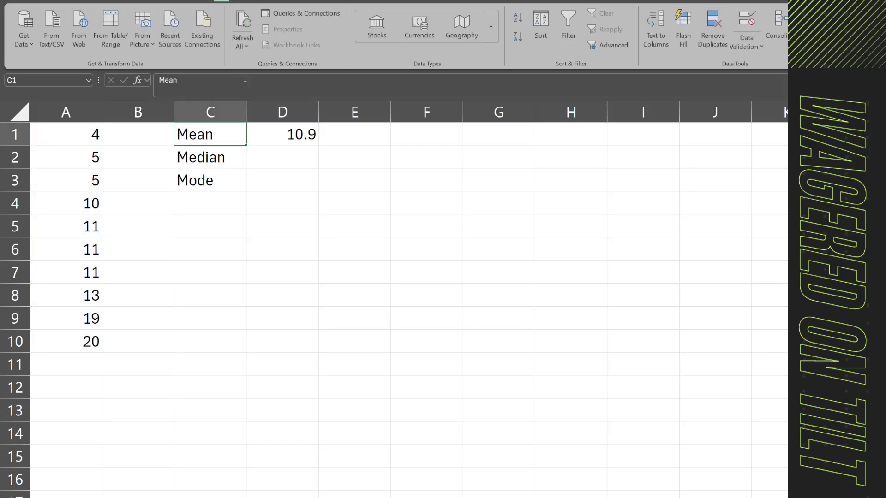
key(Left)
key(Right)
key(Right)
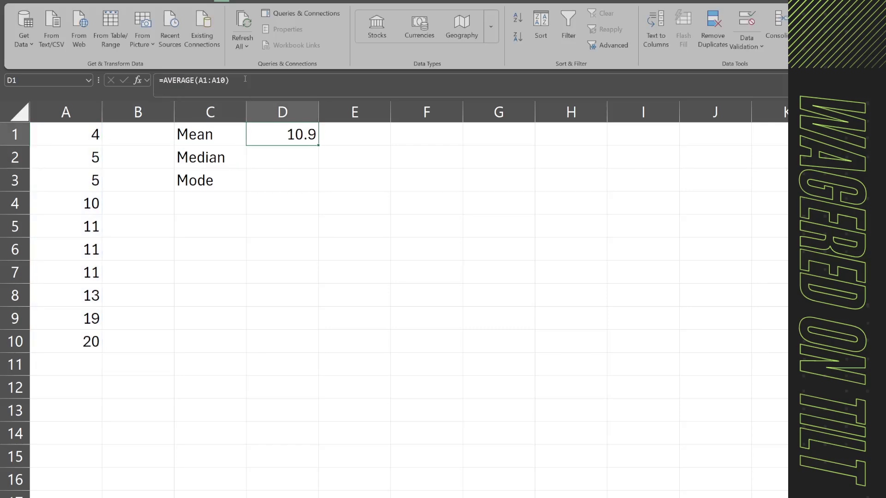
key(Down)
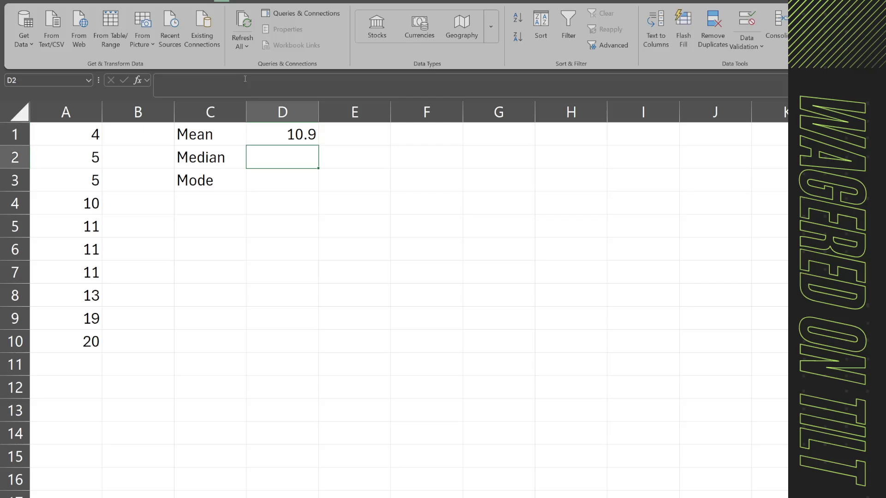
click(306, 137)
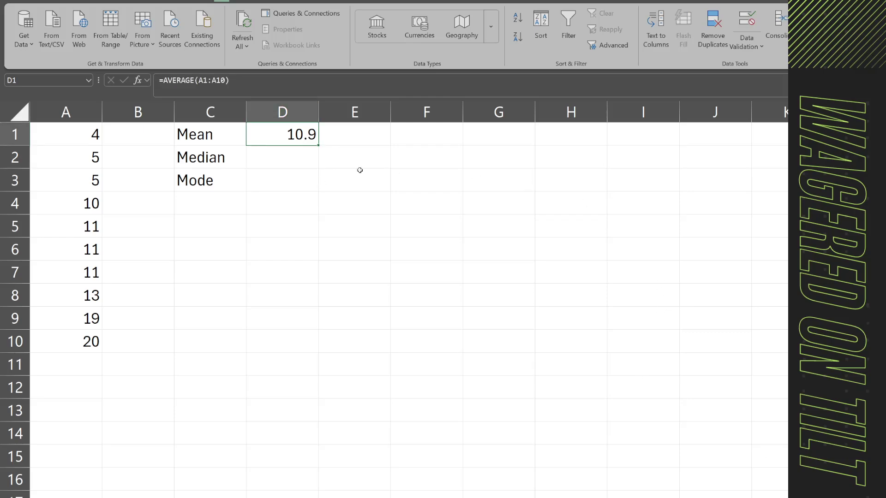
drag(77, 135, 81, 350)
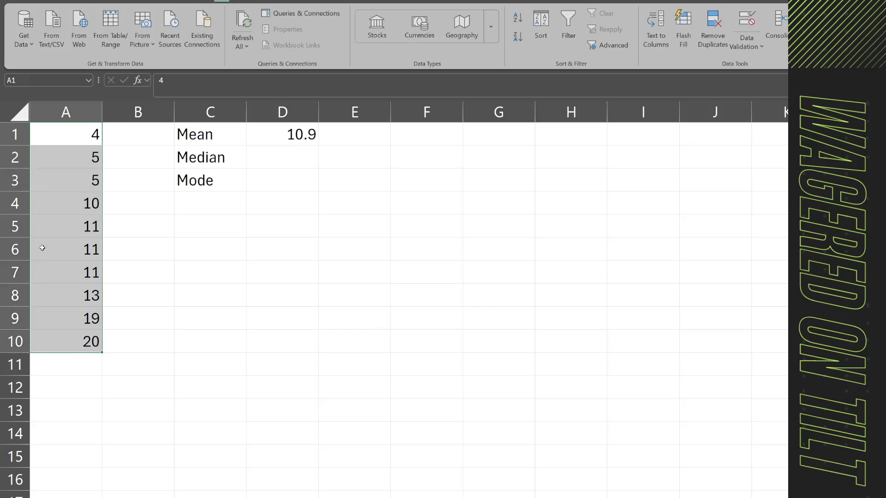
Build a formula in C5 that adds the ten cells A1 to A10 individually with plus signs.
click(231, 231)
text(=)
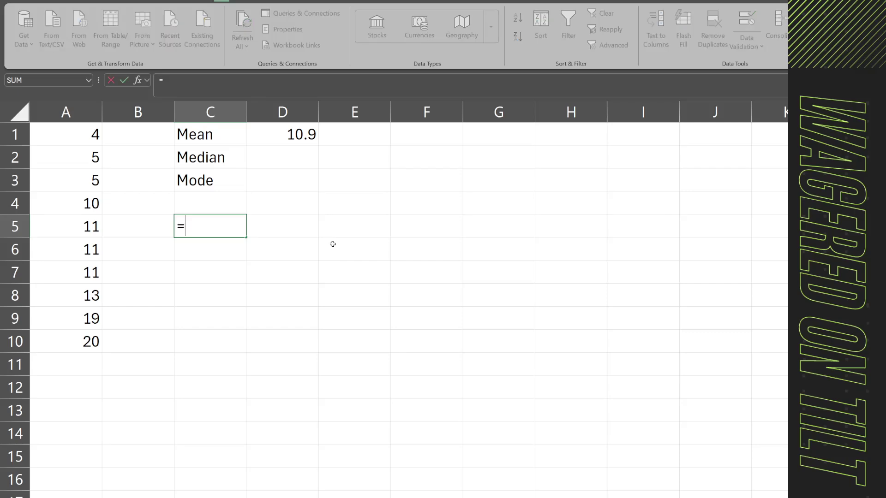
click(79, 134)
text(+)
click(95, 157)
text(+)
click(97, 180)
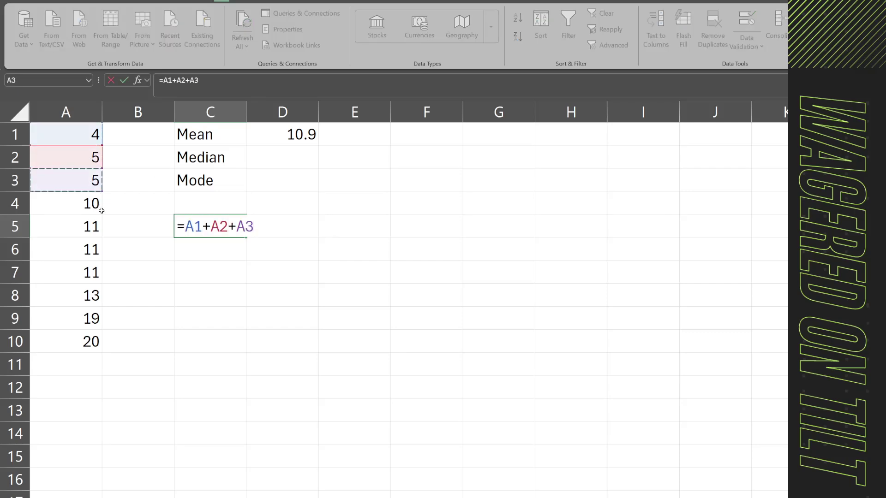
text(+)
click(100, 207)
text(+)
click(94, 225)
text(+)
click(93, 255)
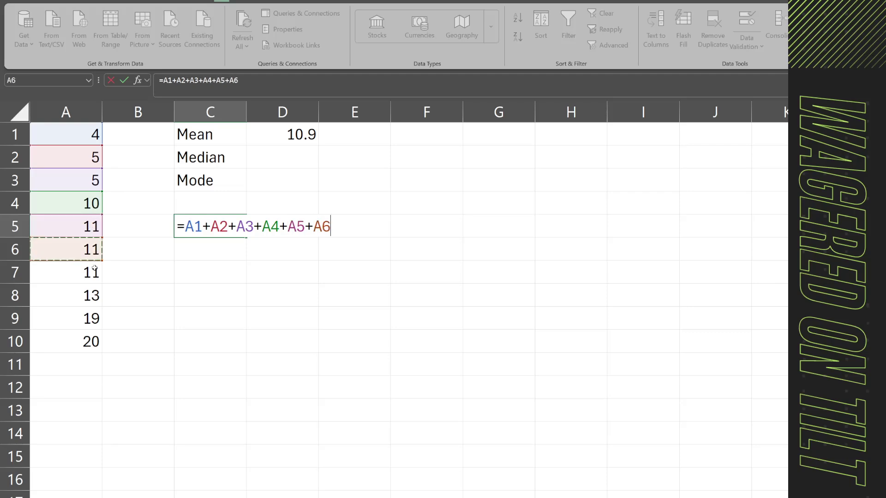
text(+)
click(95, 272)
text(+)
click(92, 295)
text(+)
click(92, 318)
text(+)
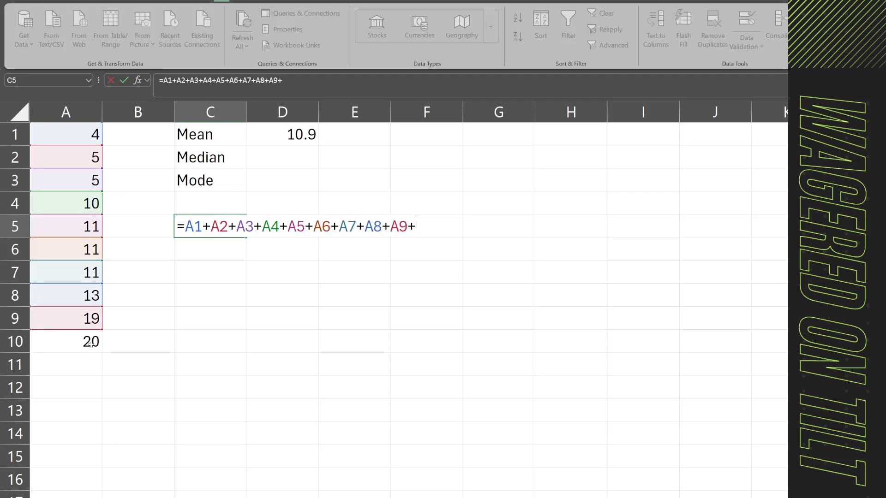
click(91, 343)
Enclose the C5 sum in parentheses, divide it by 10 and enter the formula.
click(342, 92)
text())
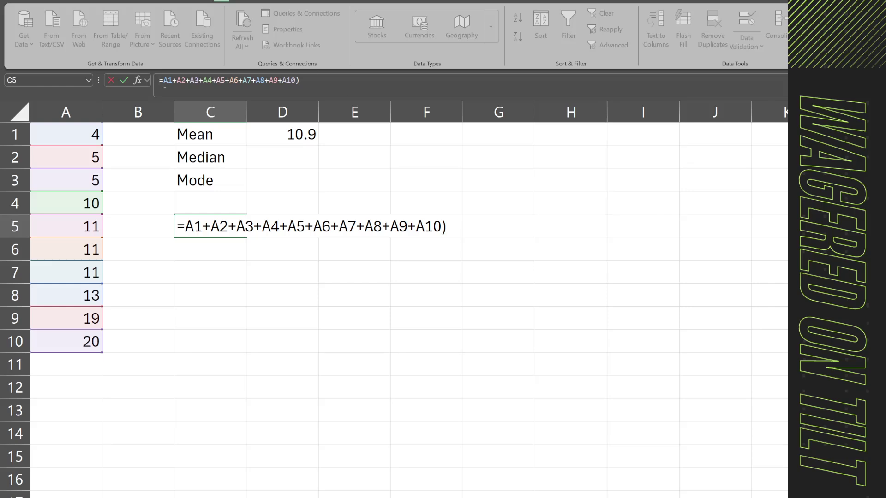
text(()
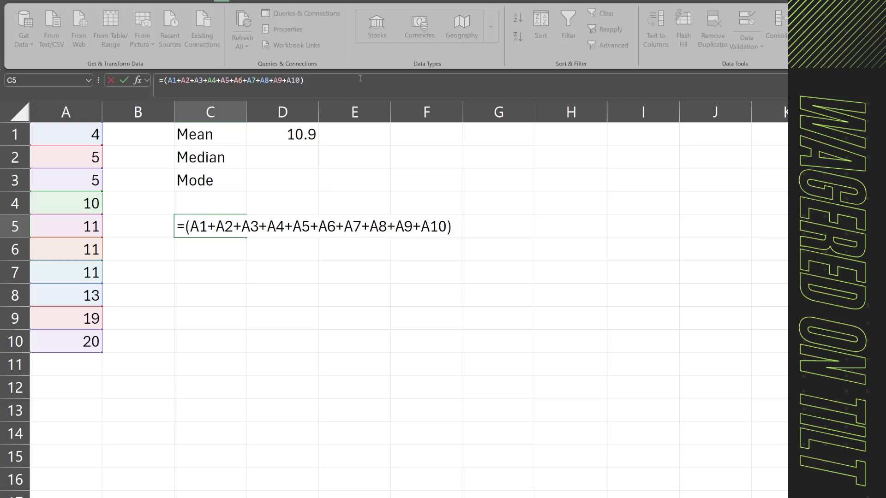
text(/10)
key(Return)
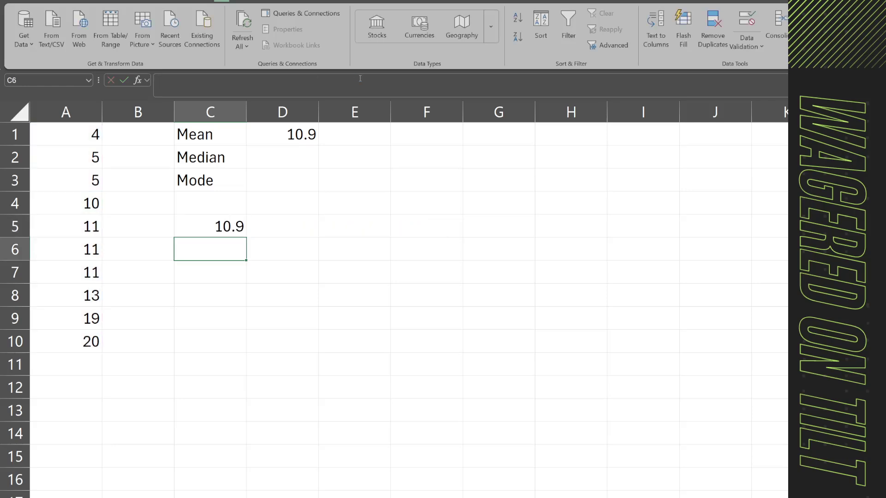
Delete the manual mean calculation from C5.
click(272, 148)
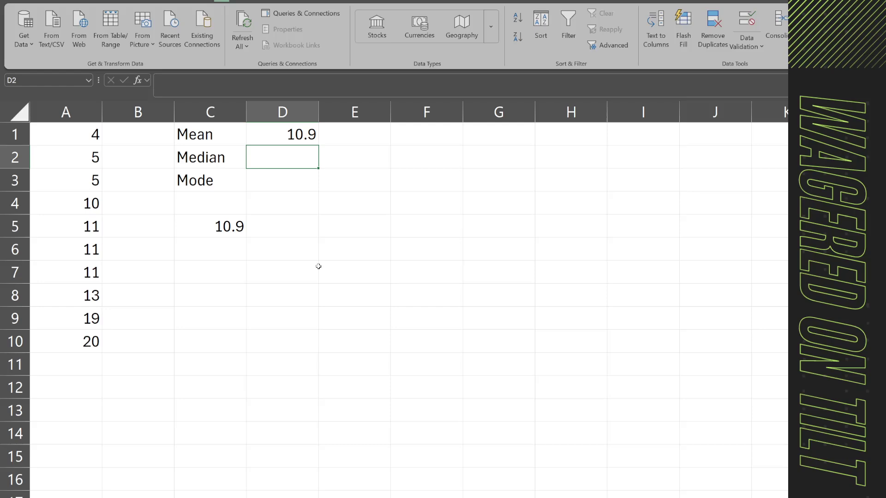
click(302, 139)
click(237, 230)
key(Delete)
Calculate the median of A1:A10 in D2 with the MEDIAN function.
key(Up)
key(Up)
key(Up)
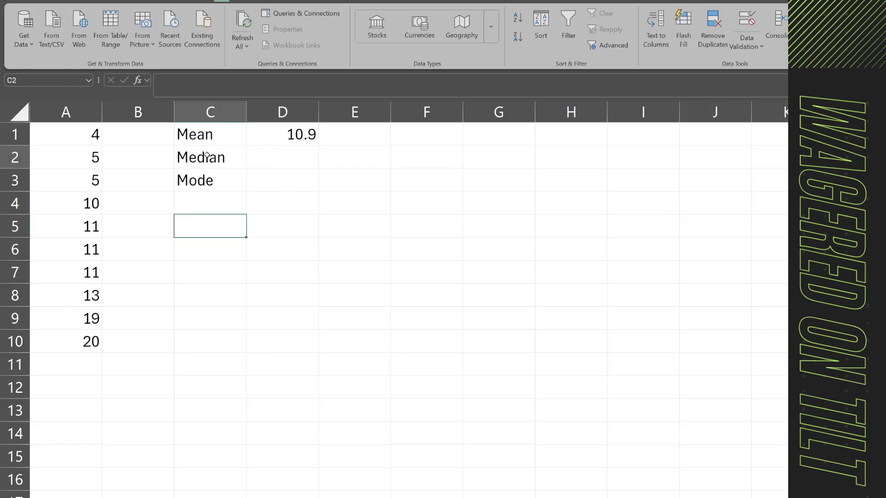
click(275, 167)
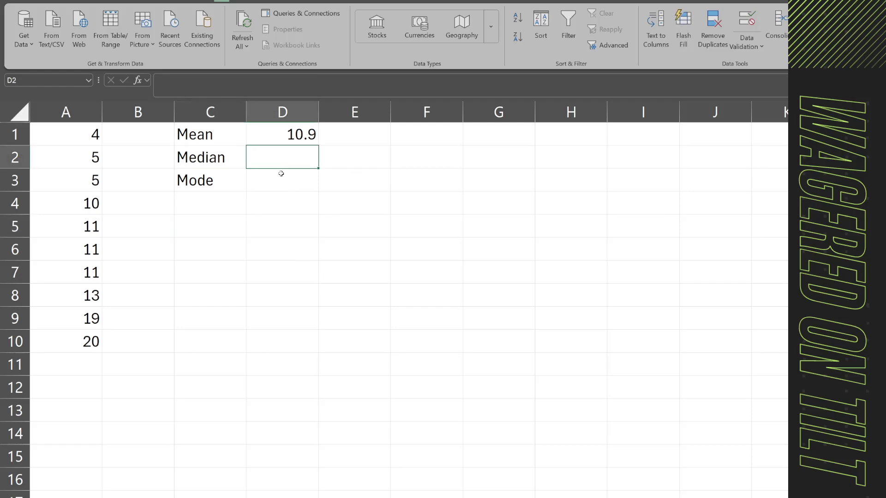
text(=medi)
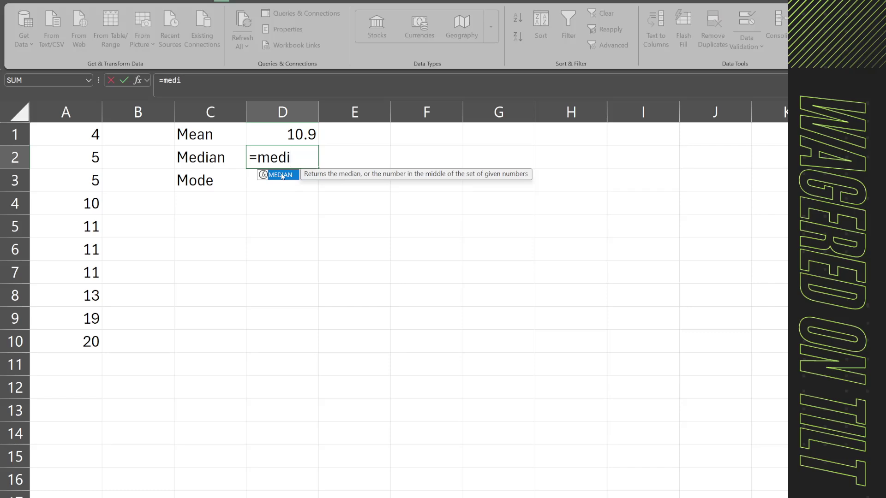
double_click(280, 174)
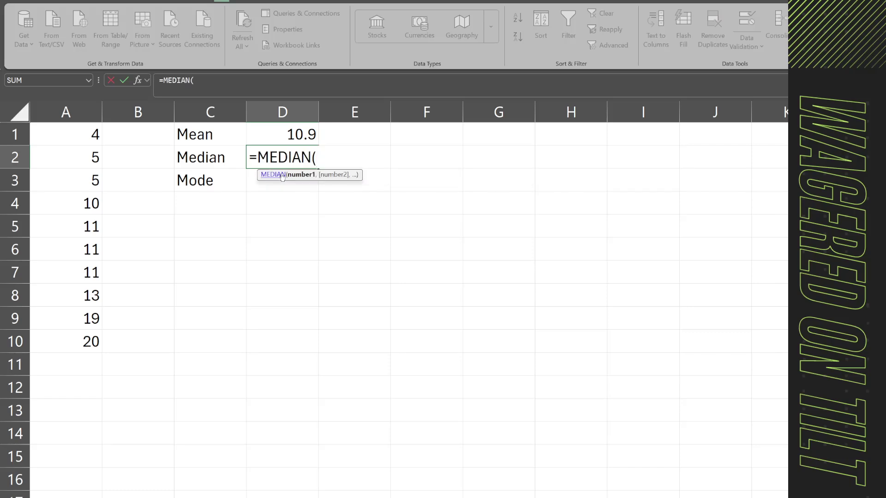
drag(79, 134, 69, 339)
click(280, 82)
text())
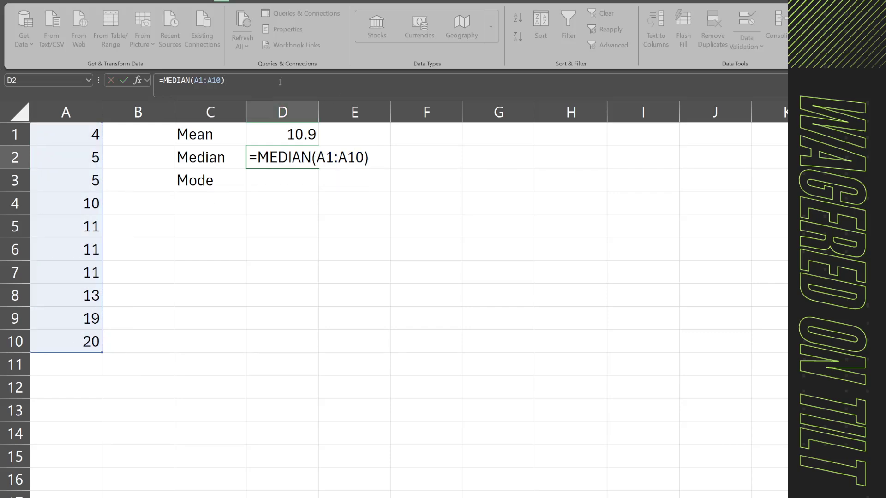
key(Return)
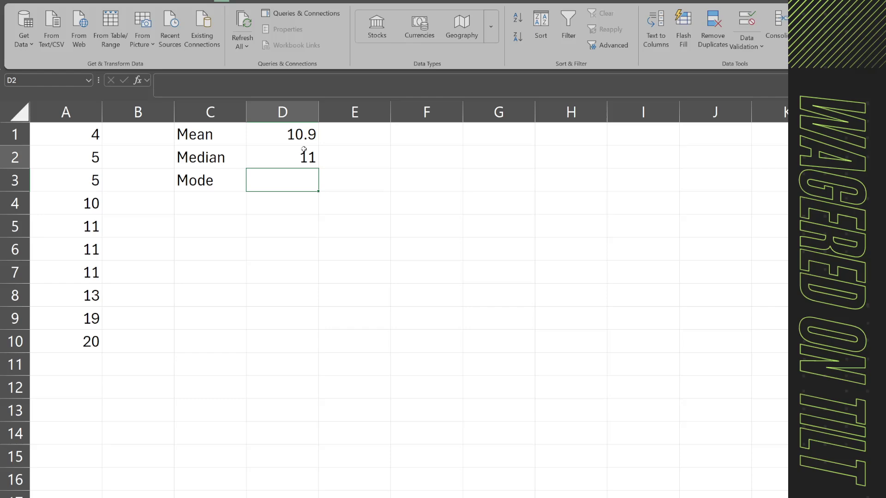
key(Up)
key(Up)
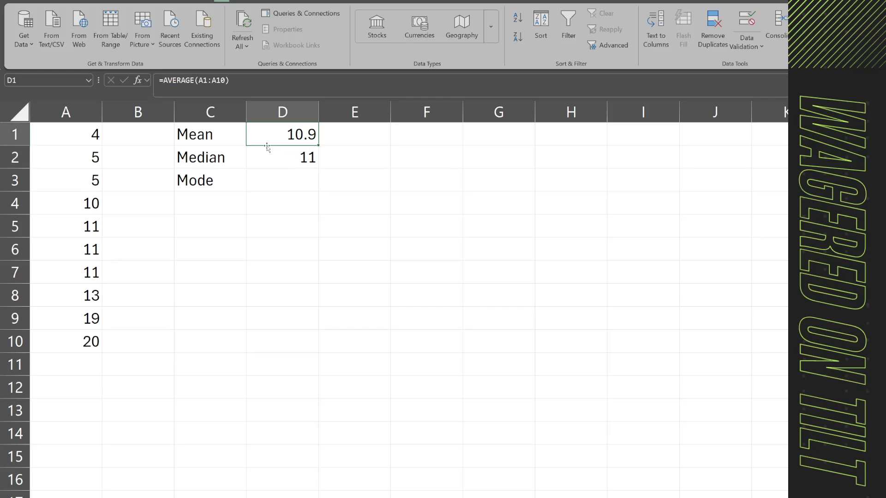
click(279, 155)
click(290, 178)
click(240, 181)
Calculate the mode of A1:A10 in D3 with the MODE.SNGL function.
click(285, 185)
text(=mod)
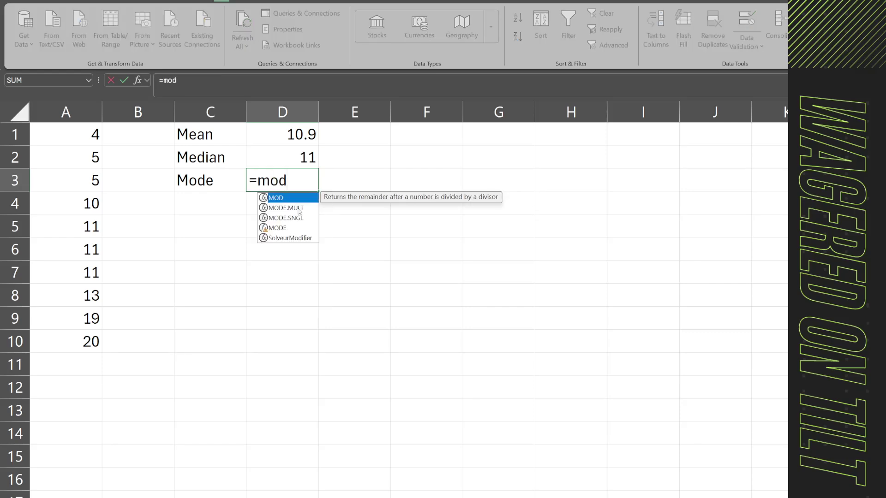
click(300, 219)
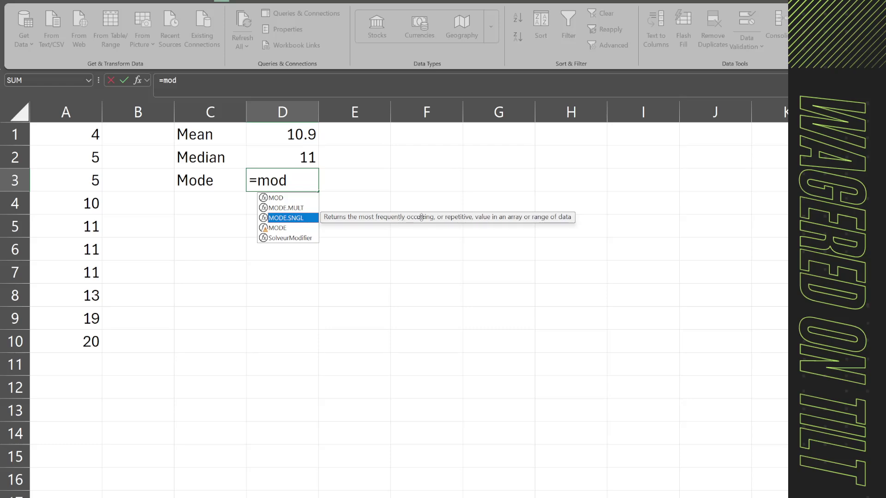
double_click(296, 217)
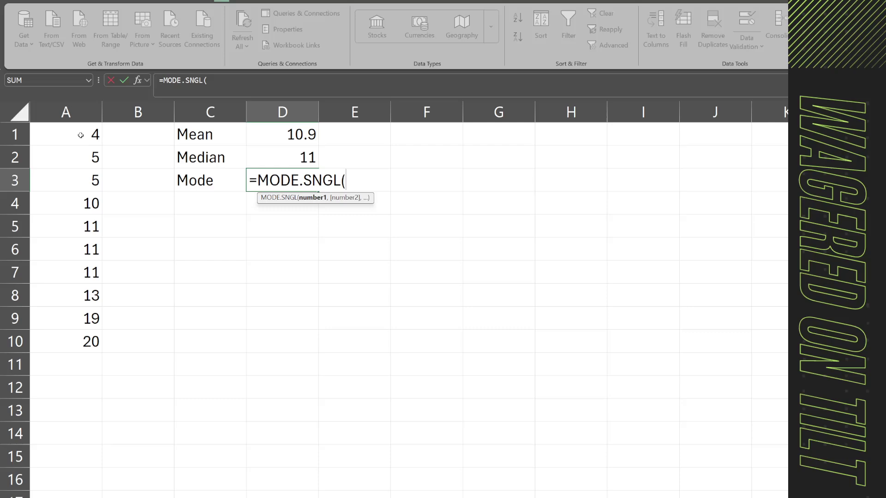
drag(81, 135, 92, 347)
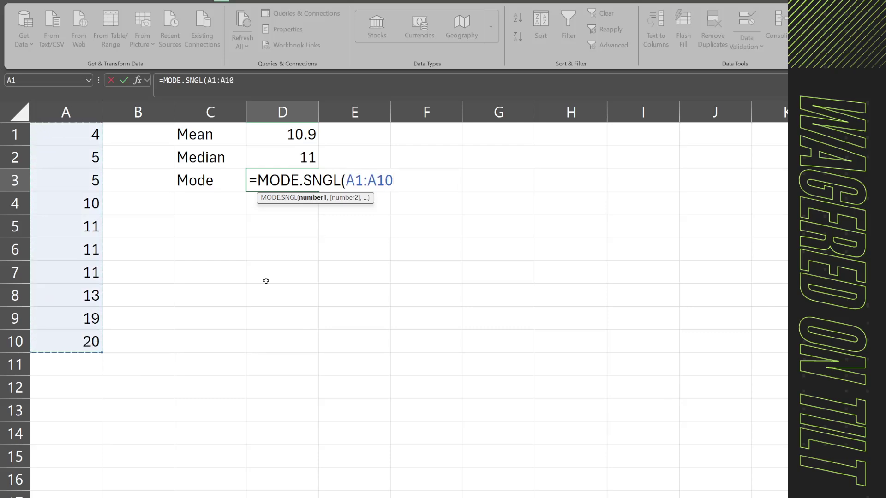
click(245, 78)
key(Return)
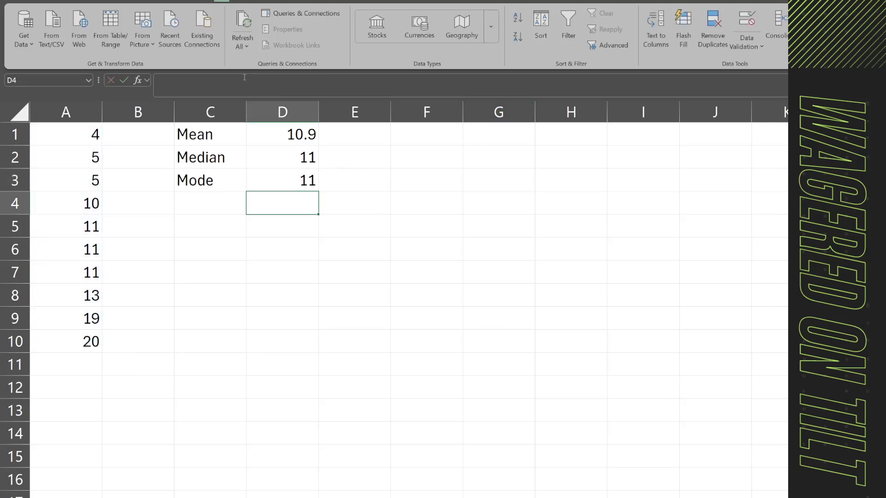
Check the mode in D3 against how often each value occurs in A1:A10.
click(286, 181)
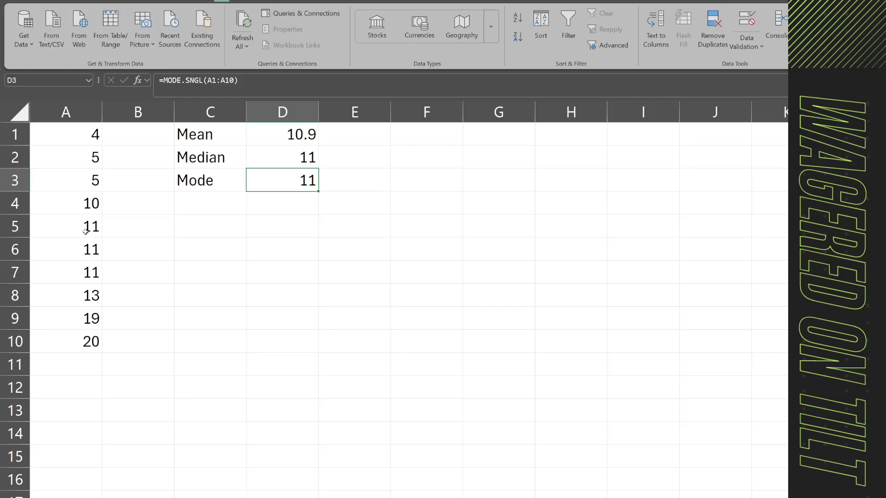
drag(78, 159, 79, 179)
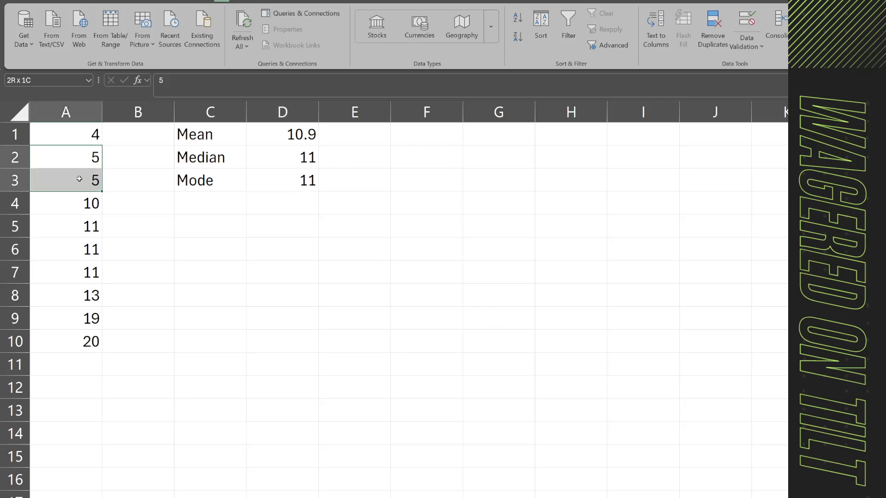
click(92, 140)
click(79, 210)
drag(90, 229, 90, 273)
click(85, 301)
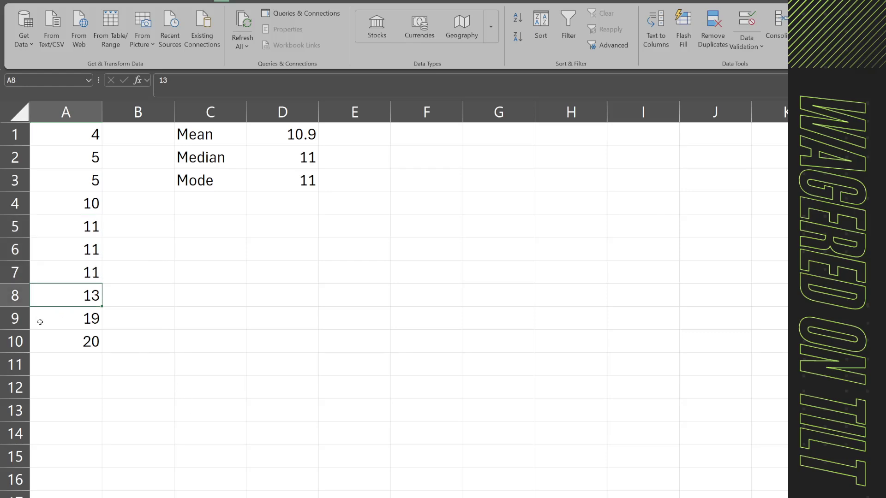
click(67, 319)
click(80, 342)
click(415, 271)
drag(88, 225, 90, 272)
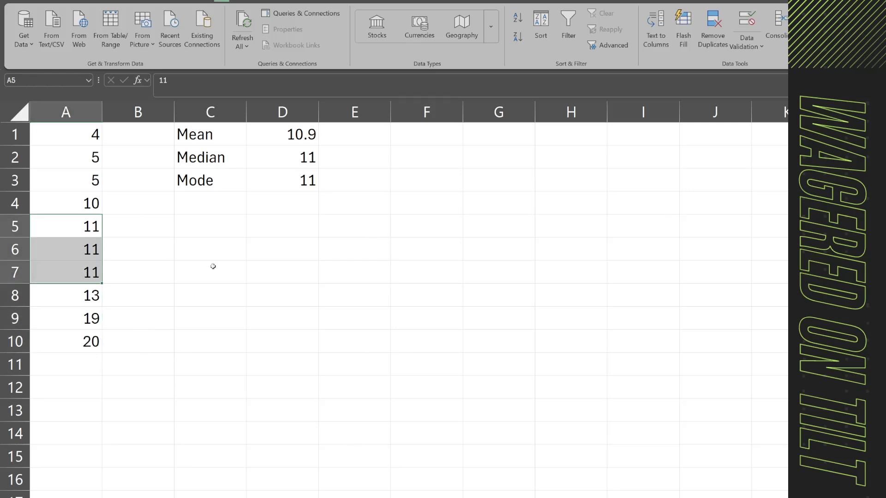
click(361, 294)
click(307, 179)
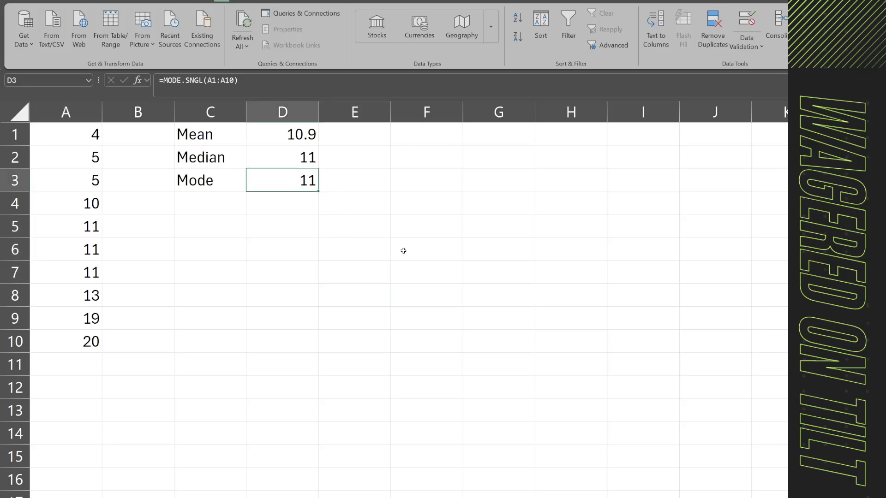
click(406, 266)
click(229, 128)
click(232, 183)
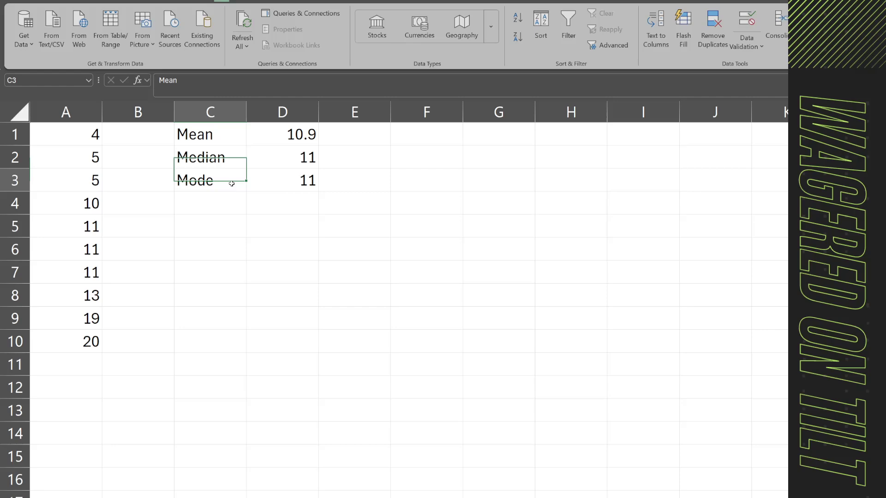
click(268, 316)
click(221, 135)
click(222, 165)
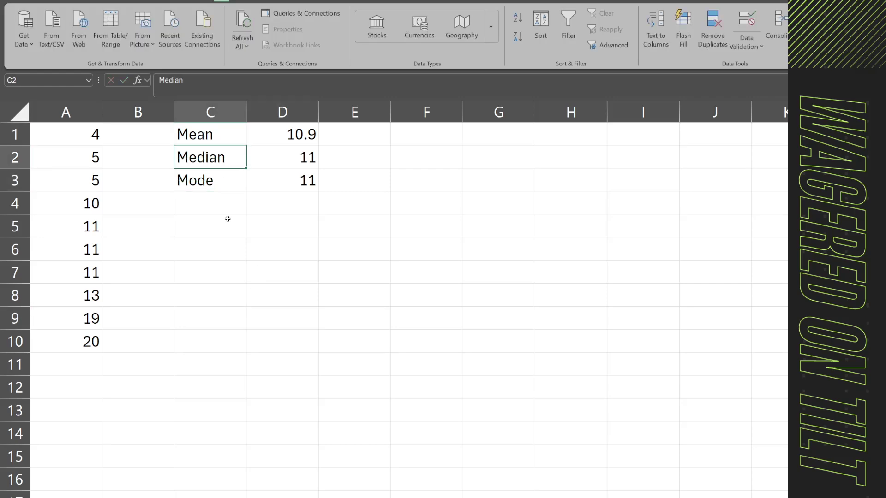
click(227, 218)
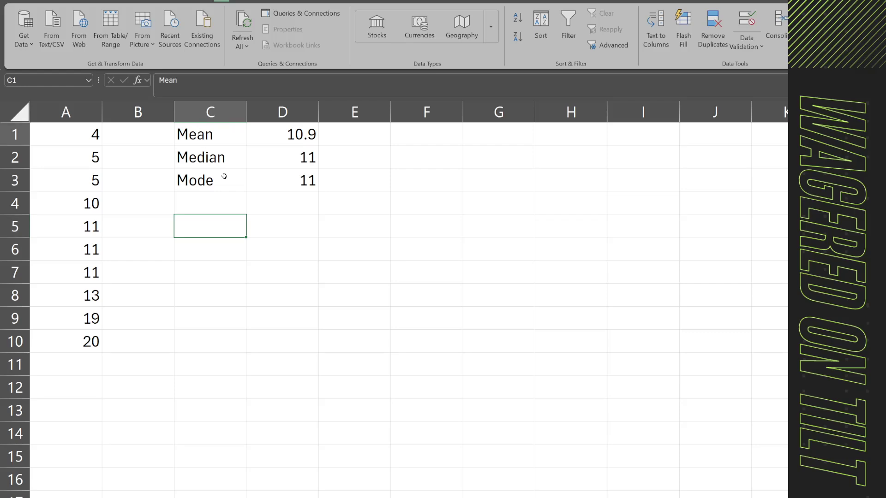
drag(203, 134, 305, 184)
click(218, 133)
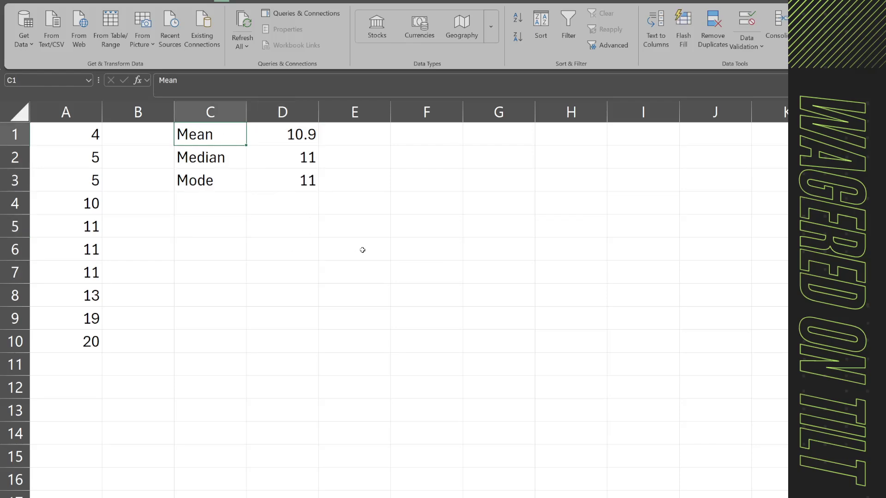
drag(69, 136, 89, 482)
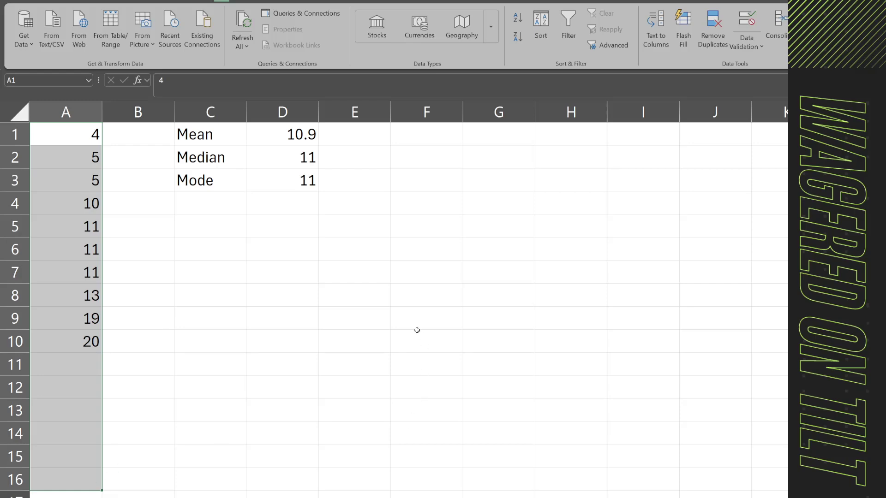
click(333, 222)
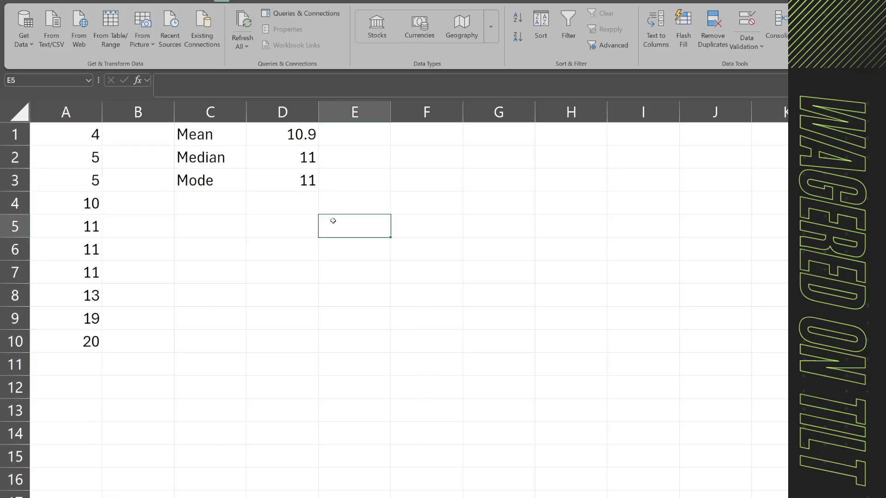
click(379, 199)
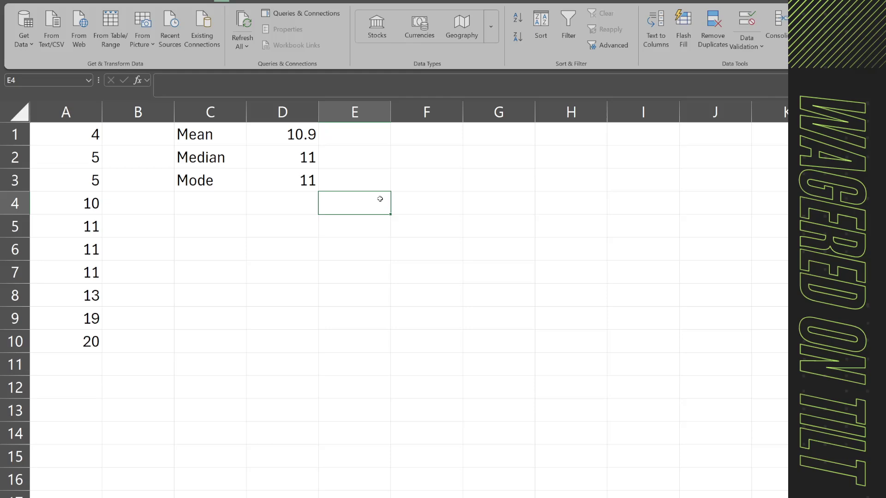
Enter a second data set in F1:F10, with 10 in every cell except 150 in F6.
click(448, 138)
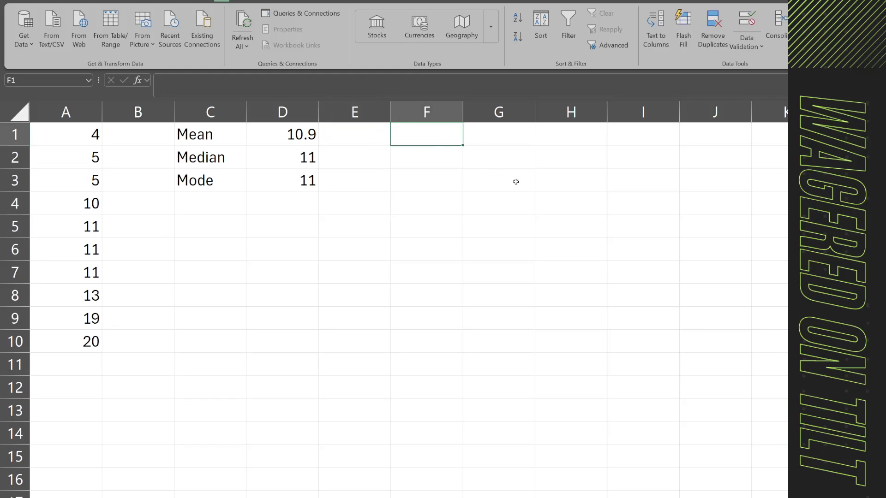
text(10)
key(Return)
text(10)
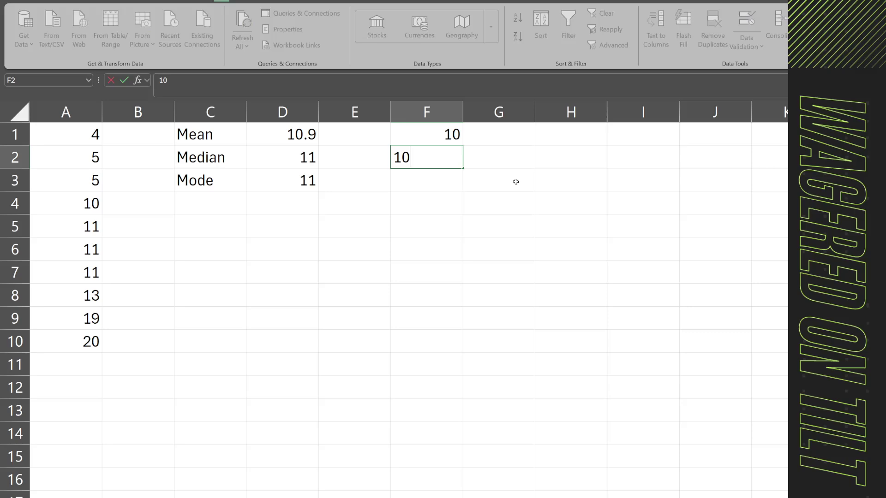
key(Return)
text(10)
key(Return)
text(10)
key(Return)
text(10)
key(Return)
text(150)
key(Return)
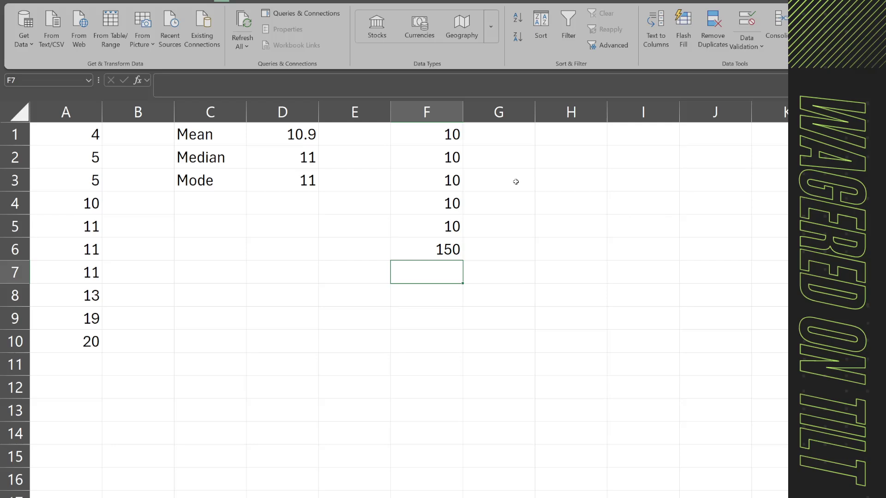
text(10)
key(Return)
text(10)
key(Return)
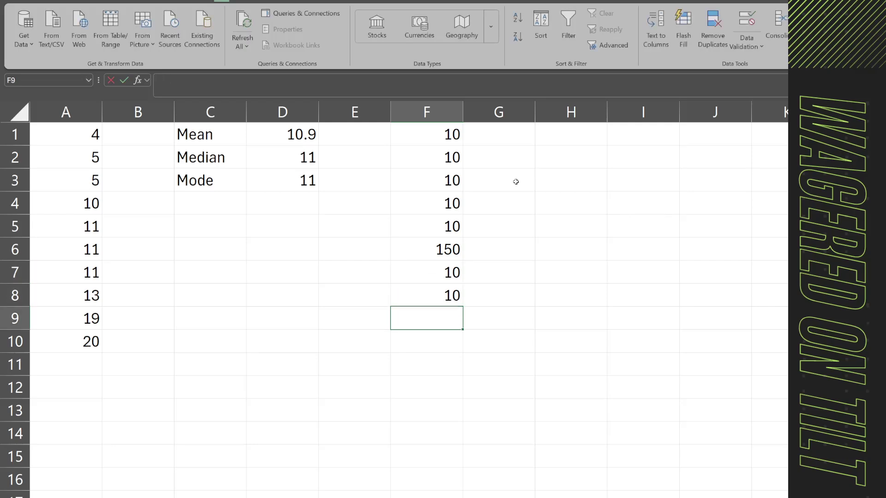
text(10)
key(Return)
text(10)
key(Return)
key(Up)
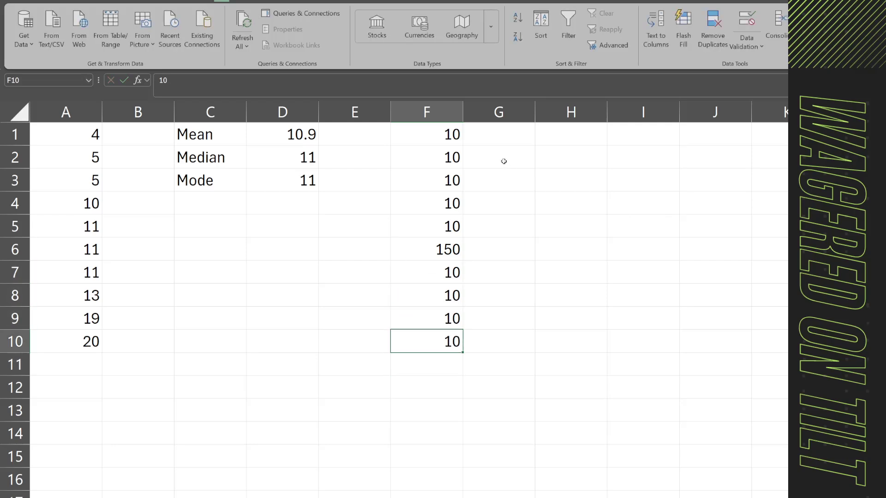
Calculate the mean of F1:F10 in H1 with the AVERAGE function.
click(529, 250)
click(583, 246)
click(581, 214)
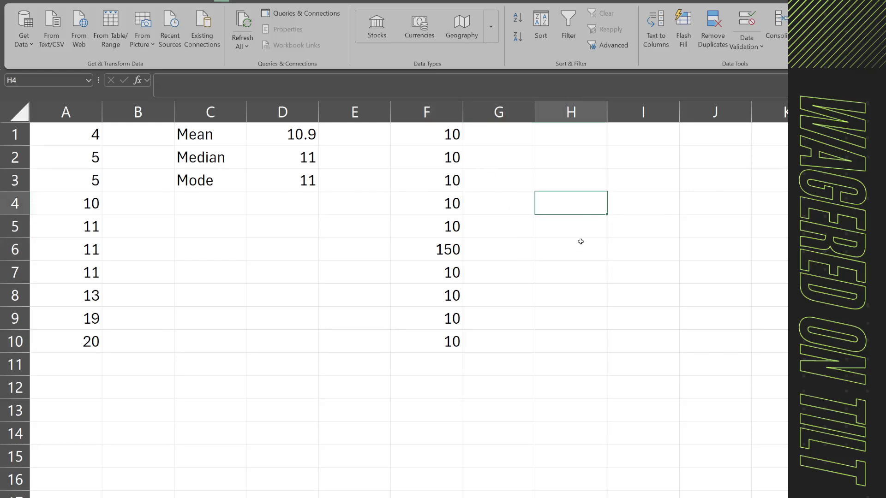
click(557, 146)
click(558, 144)
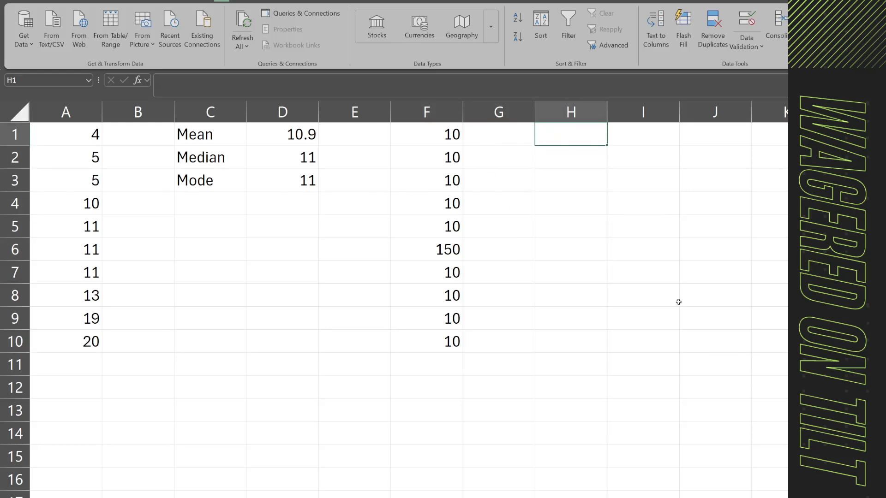
text(=)
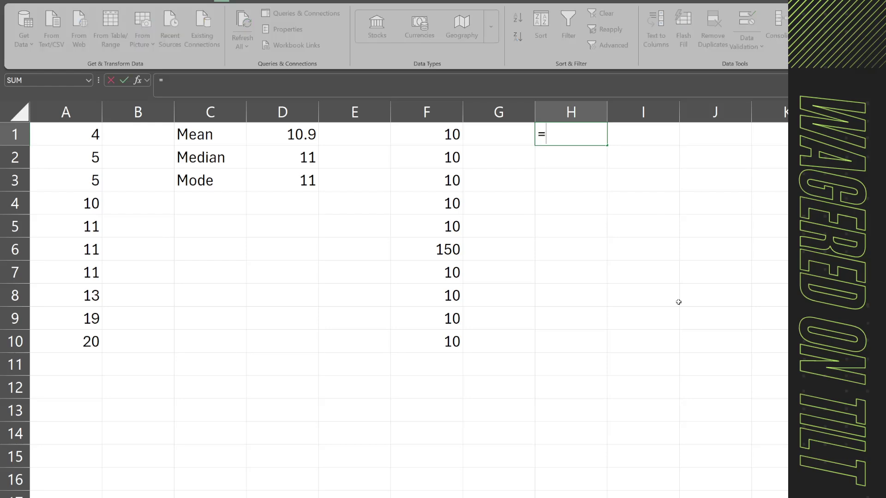
text(average)
key(Tab)
drag(433, 134, 453, 346)
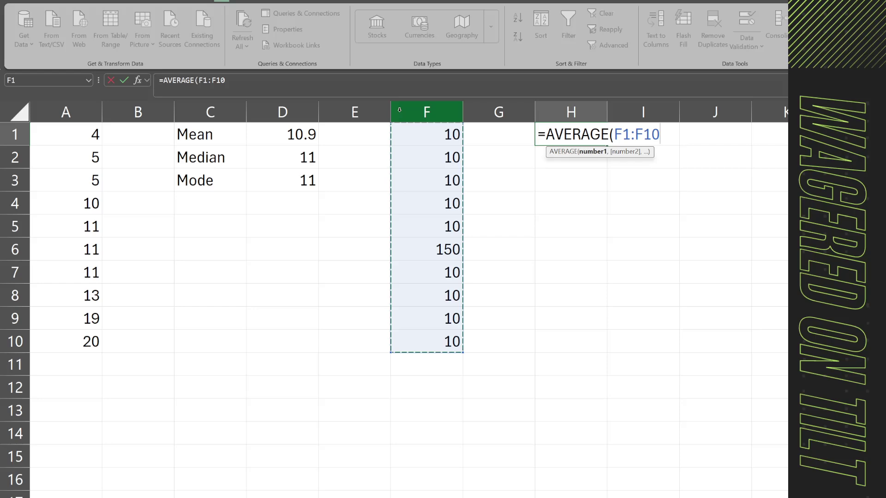
click(396, 91)
text())
key(Return)
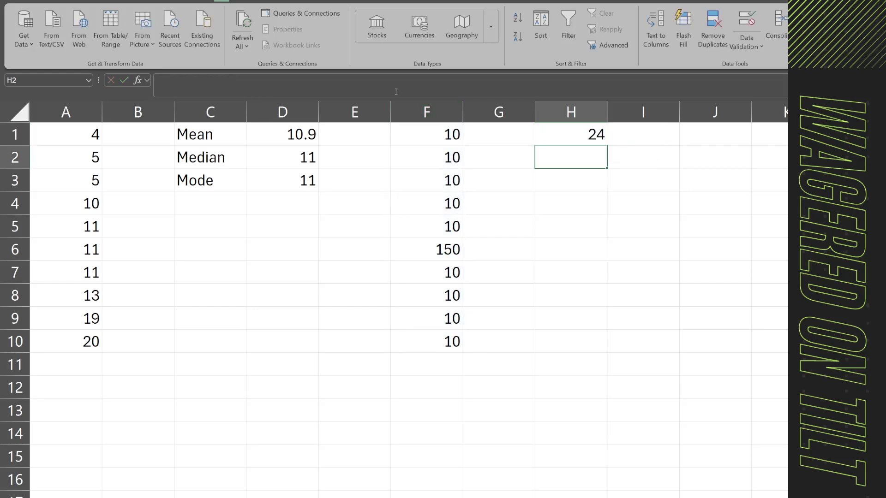
Compare the mean in H1 with the values in F1:F10, especially the outlier in F6.
click(667, 252)
drag(429, 136, 440, 344)
click(615, 401)
click(415, 134)
drag(416, 135, 404, 342)
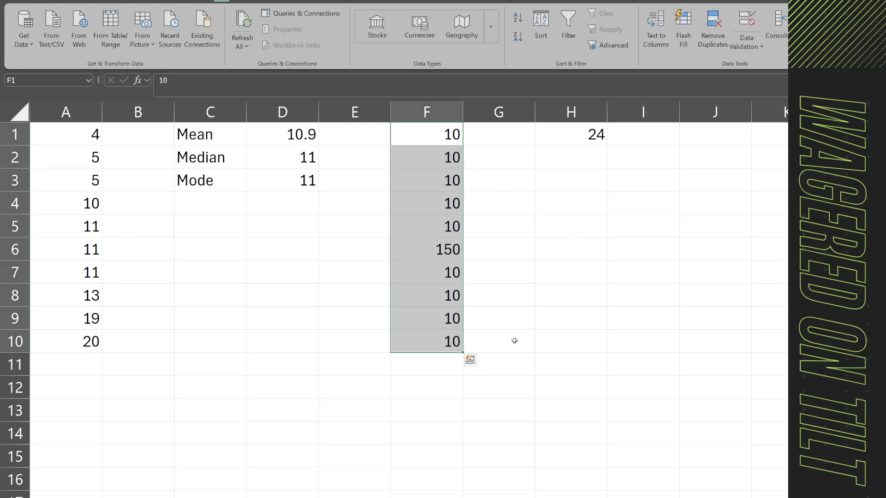
click(569, 141)
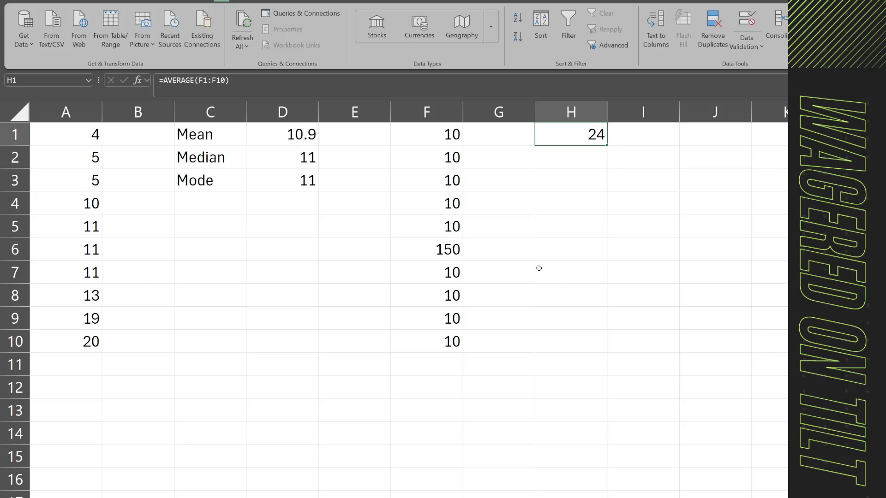
click(435, 251)
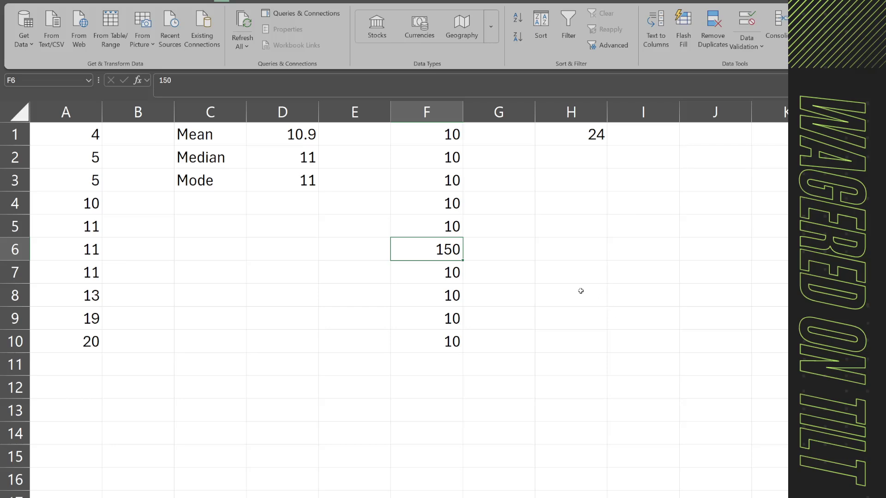
click(521, 252)
Change the H1 formula to the MEDIAN function, keeping the range F1:F10.
click(597, 143)
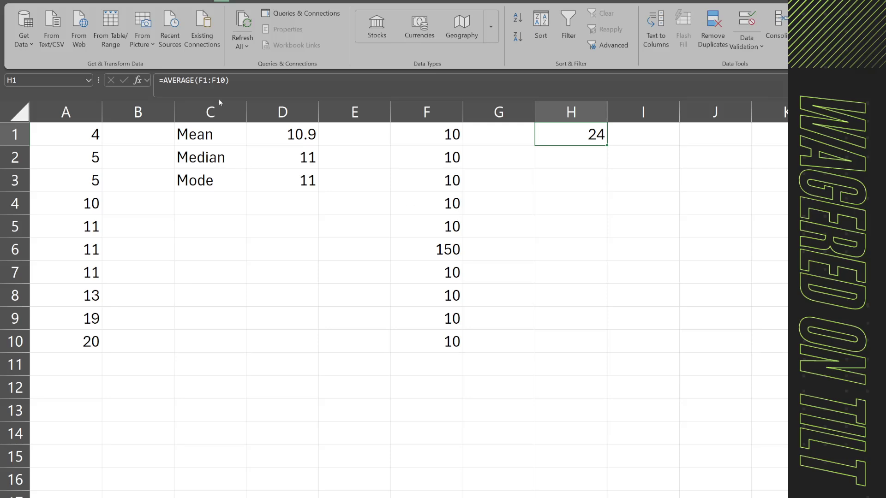
double_click(177, 80)
text(Medi)
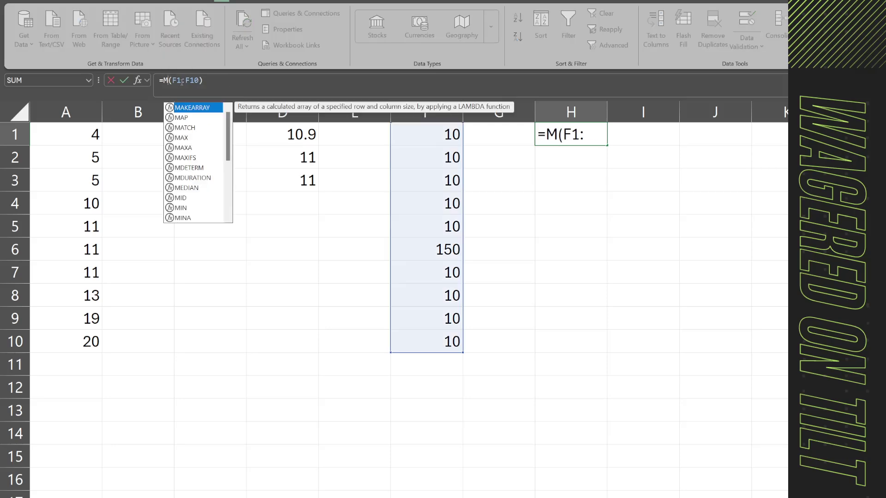
text(an)
key(Return)
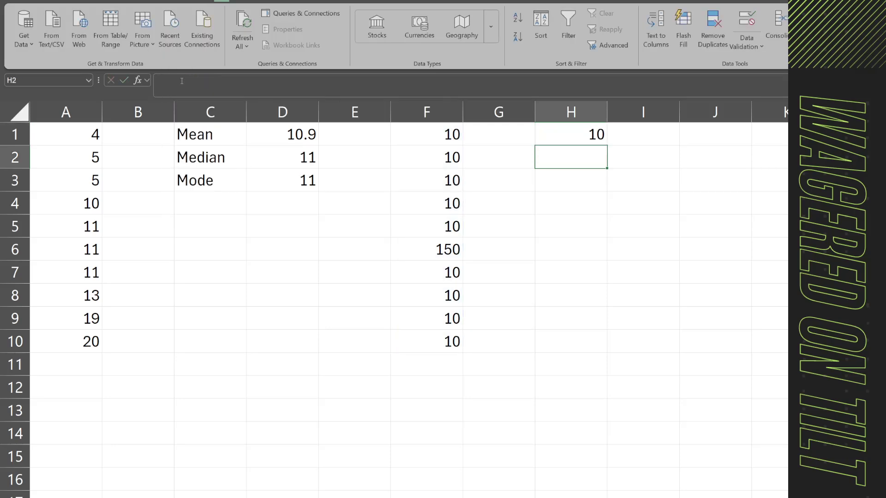
click(548, 132)
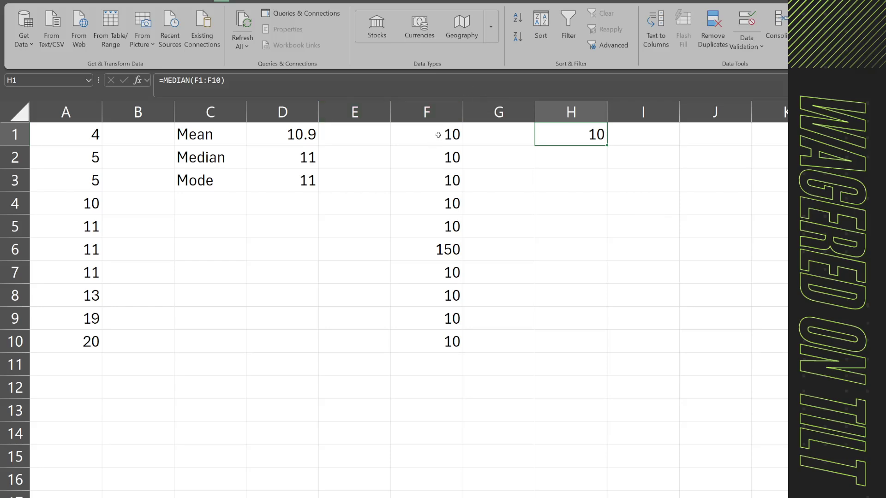
Enter the label BOOK in H3 and the value 20 in I3.
click(572, 182)
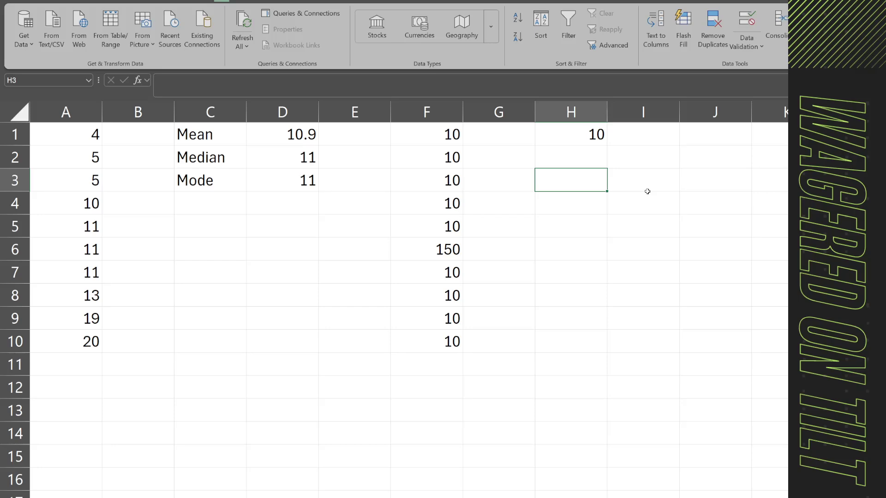
text(BOOK)
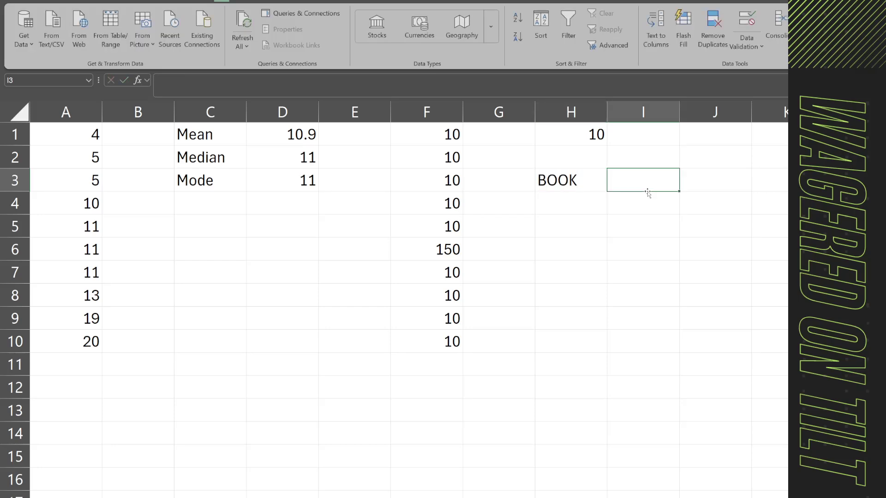
text(20)
Switch the H1 formula back to the AVERAGE function for F1:F10.
click(576, 136)
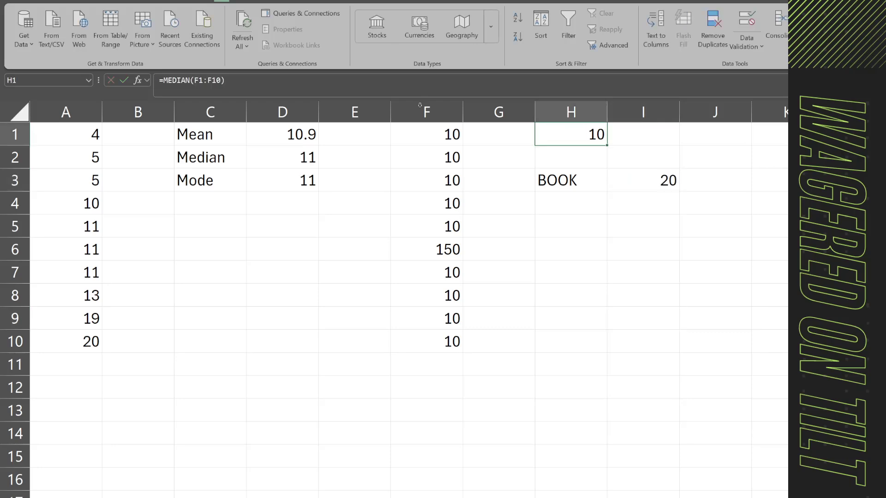
double_click(182, 81)
text(Average)
key(Return)
Label the H1 result by entering Average in I1.
click(640, 139)
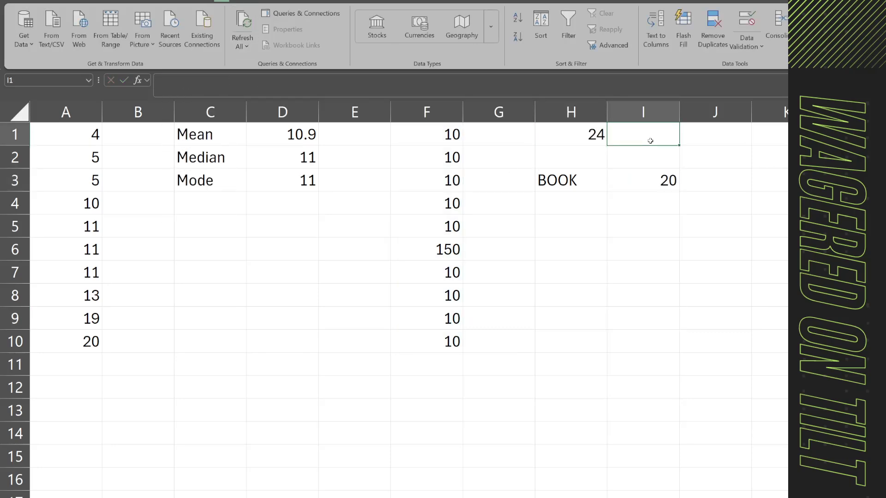
click(551, 147)
click(668, 126)
text(Average)
key(Return)
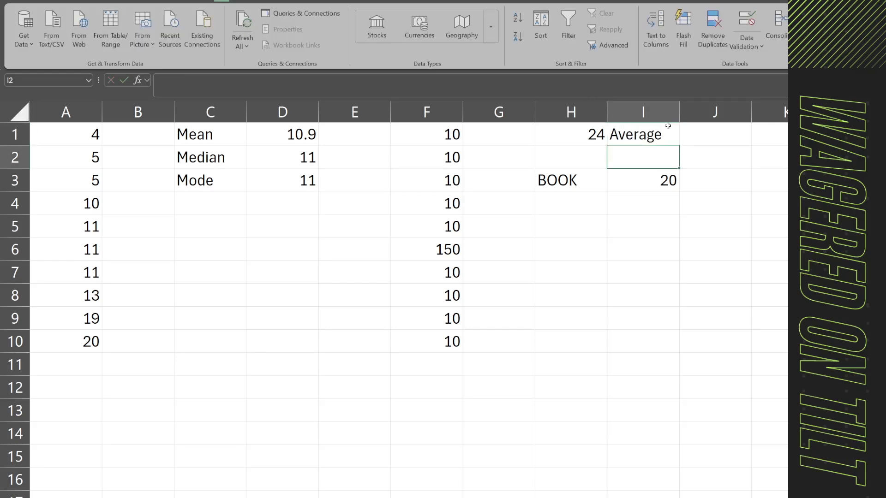
Calculate the median of F1:F10 in H2 with the MEDIAN function and label it Median in I2.
key(Left)
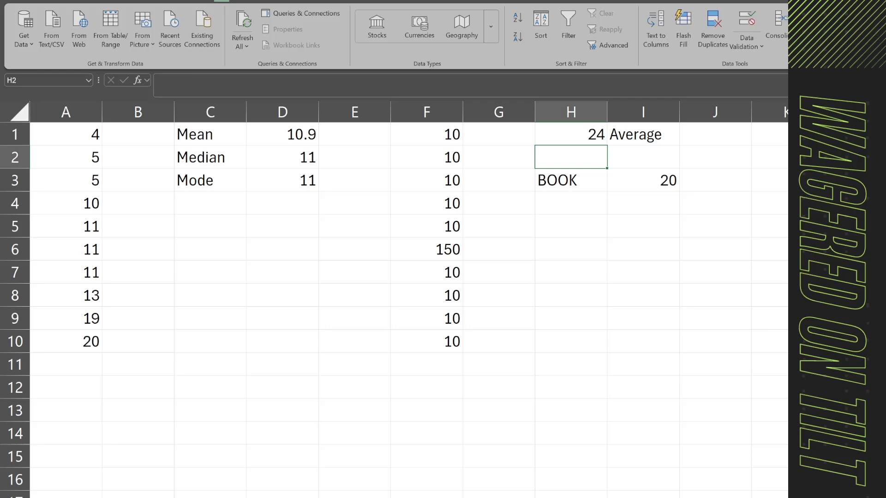
click(611, 138)
click(572, 139)
double_click(572, 139)
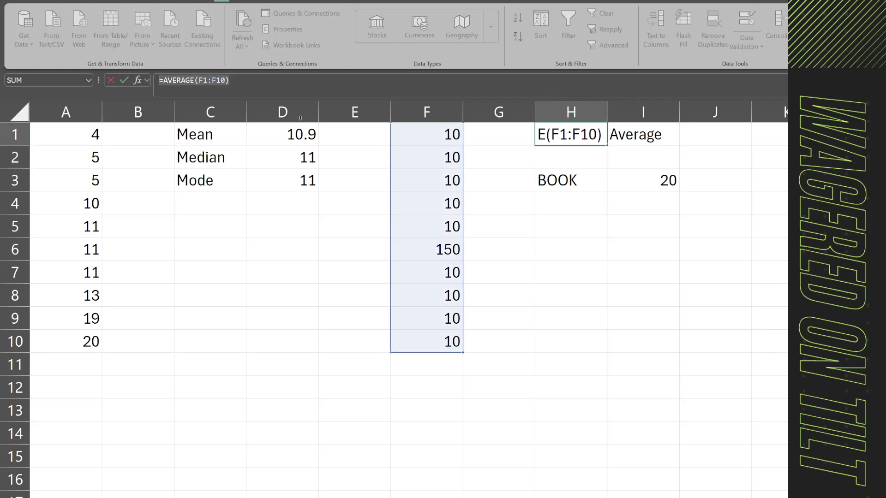
key(Return)
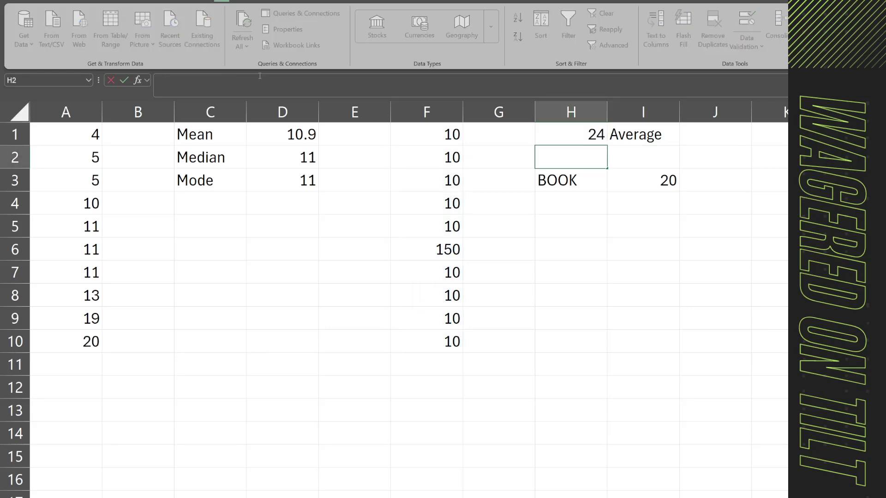
key(ctrl+apostrophe)
double_click(174, 81)
text(Median)
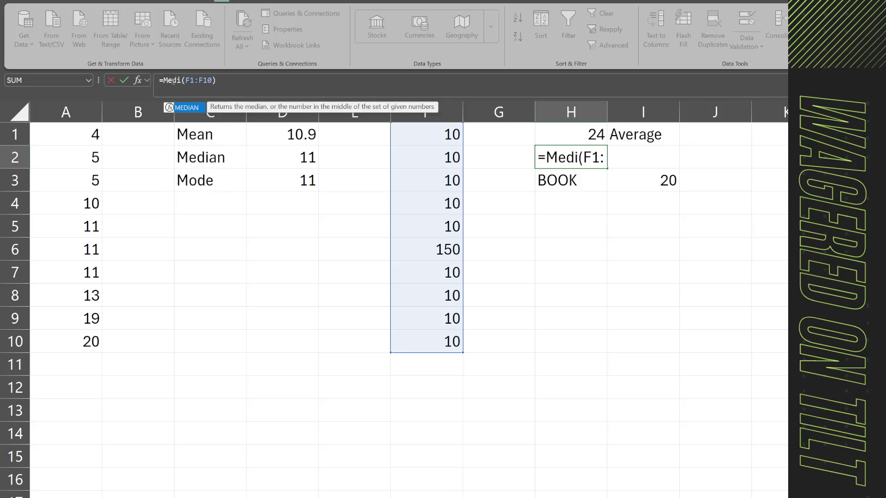
key(Tab)
key(Tab)
text(Median)
key(Return)
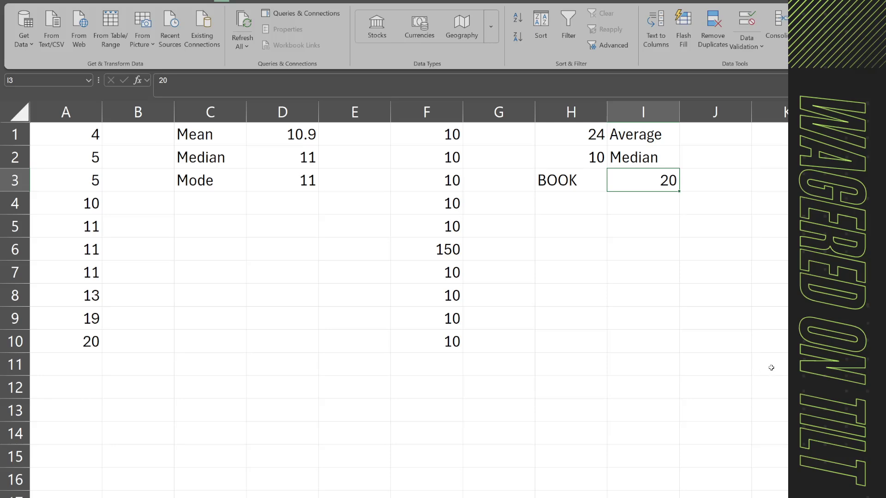
Compare the average and median with the BOOK value in I3 and the individual values in F1:F10.
click(628, 136)
click(642, 179)
click(637, 132)
click(600, 135)
drag(443, 133, 447, 334)
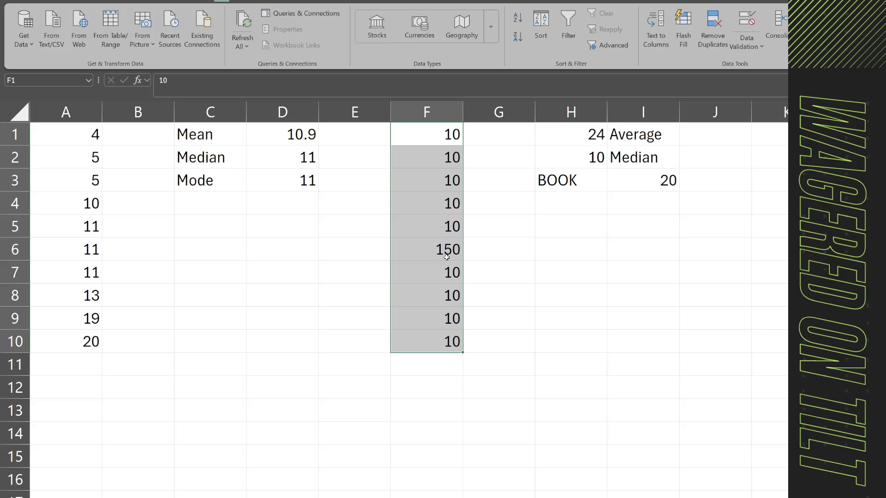
click(556, 173)
click(647, 162)
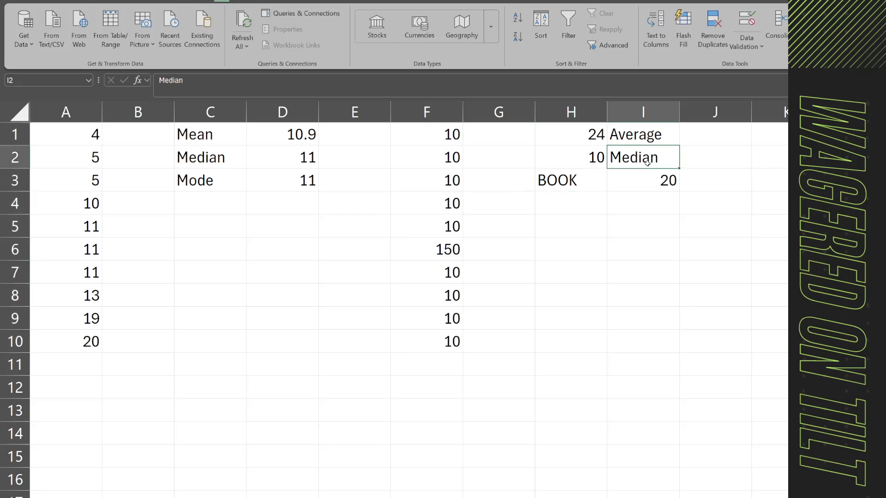
drag(425, 139, 429, 228)
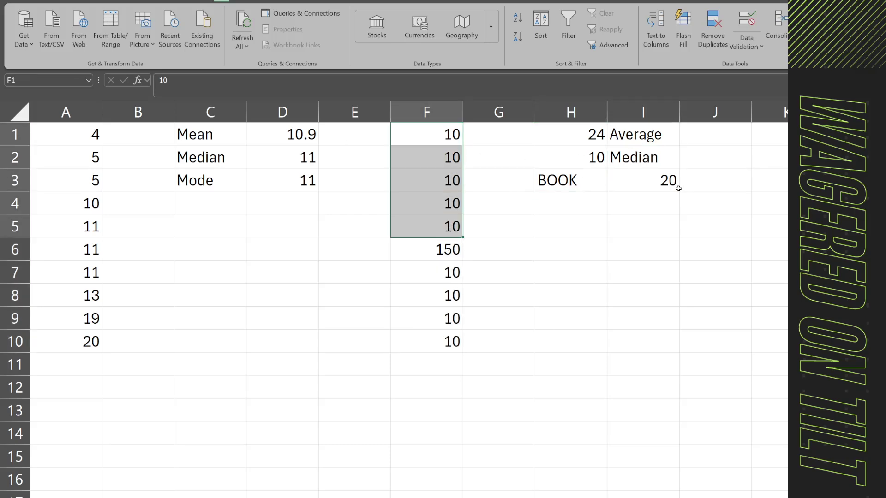
drag(435, 259, 453, 369)
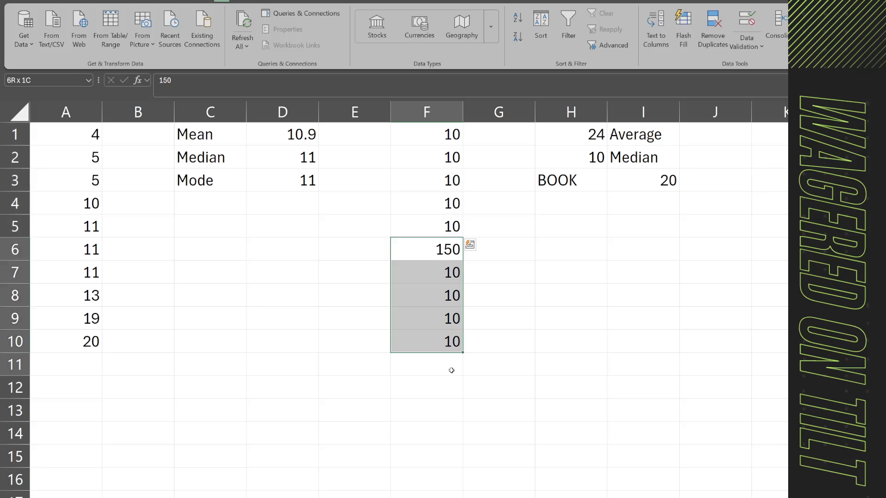
click(509, 328)
drag(441, 128, 453, 360)
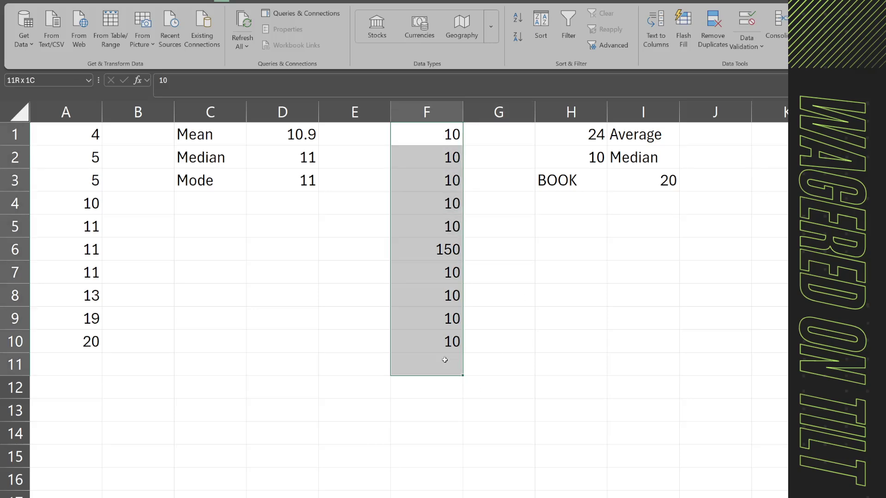
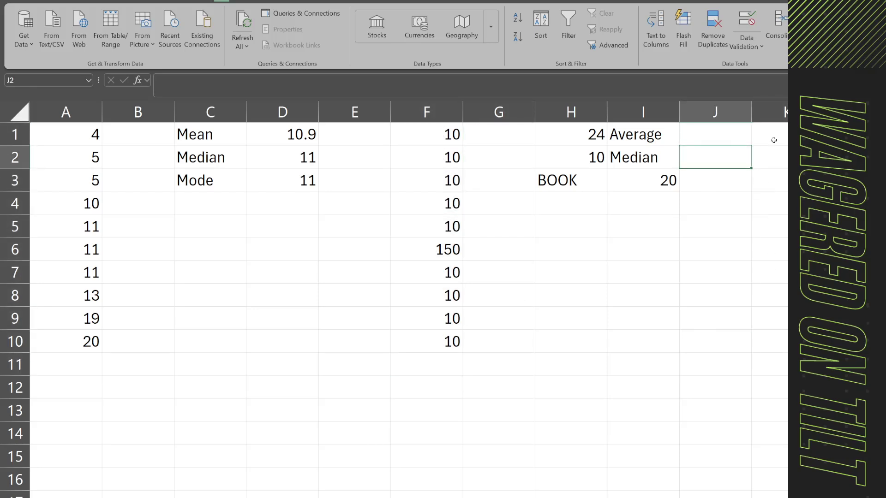
click(662, 205)
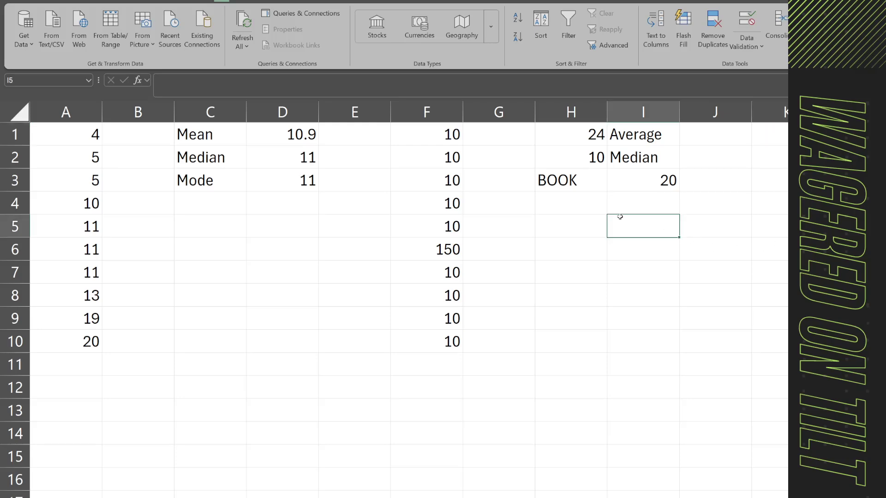
click(94, 215)
click(455, 213)
key(ctrl+space)
Change the second data set by setting F4 to 20 and F5 to 30.
click(442, 133)
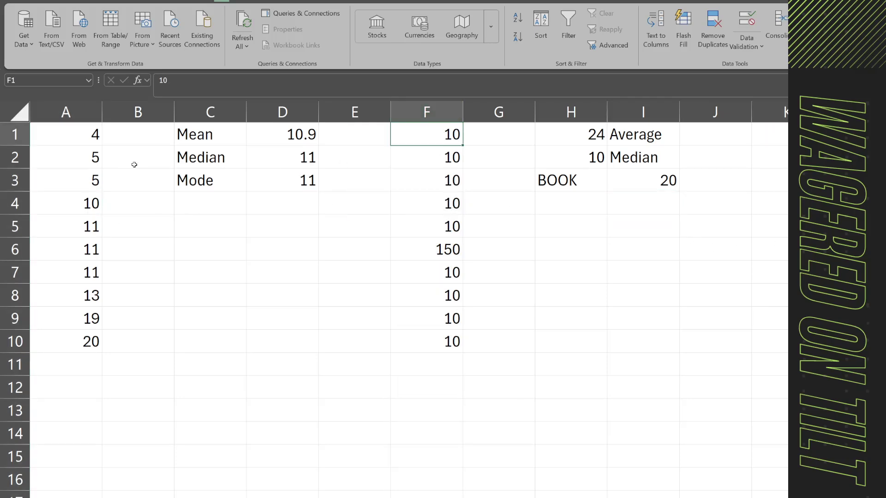
click(445, 161)
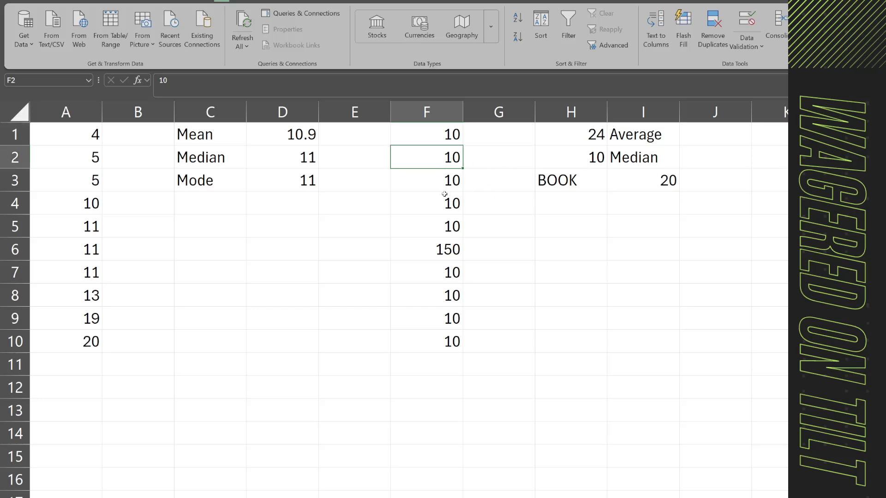
click(441, 184)
click(443, 205)
text(20)
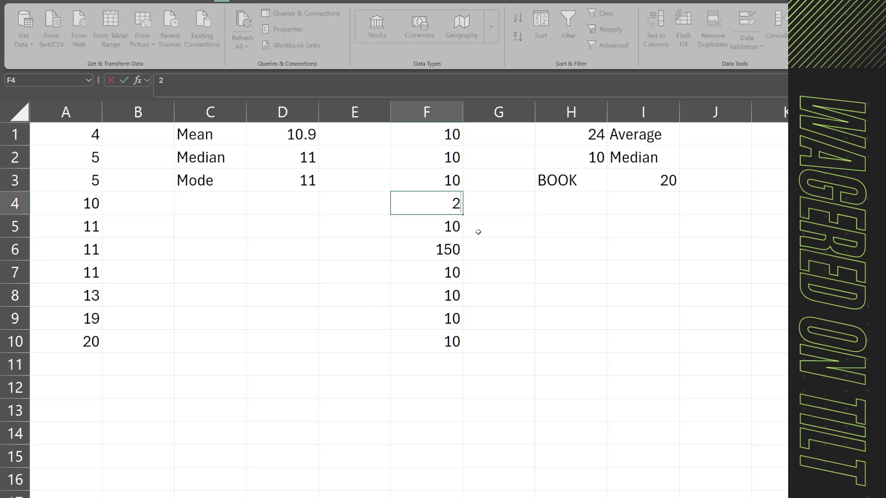
click(500, 319)
click(438, 226)
text(30)
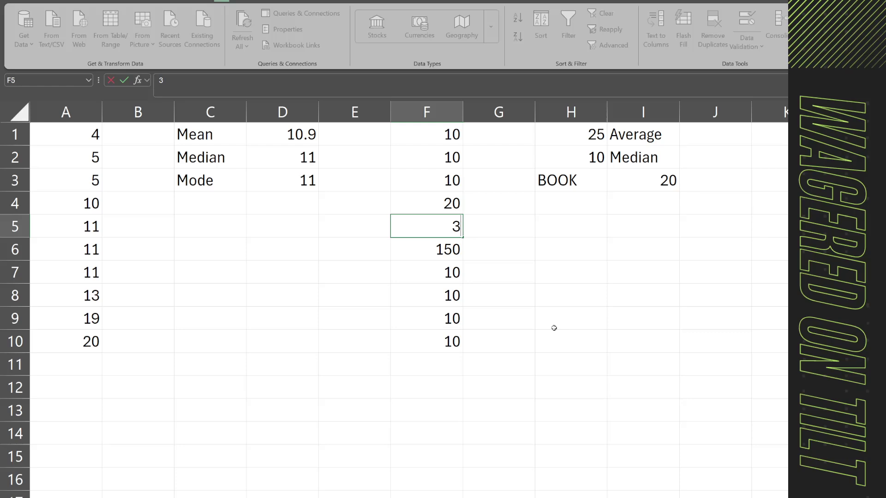
click(544, 328)
Vary the rest of the second data set: F7 to 27, F8 to 13, F9 to 60 and F10 to 5.
click(440, 273)
text(27)
key(Return)
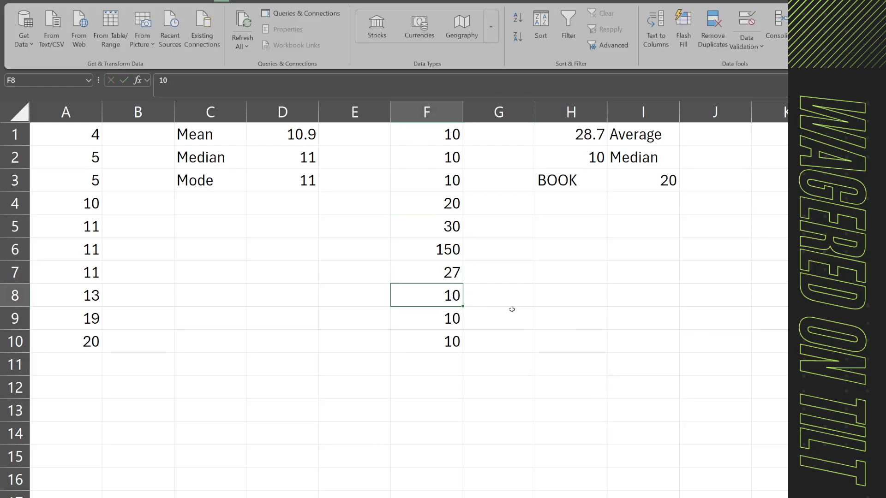
text(13)
click(537, 347)
click(439, 308)
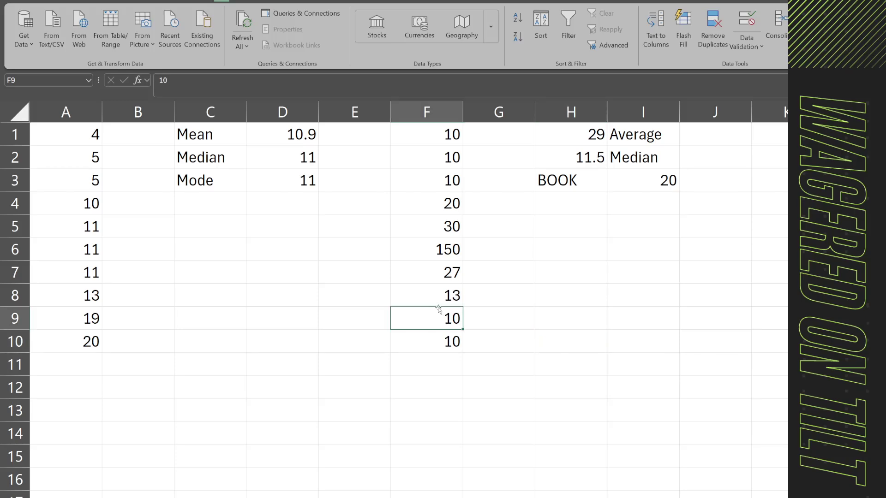
text(60)
key(Return)
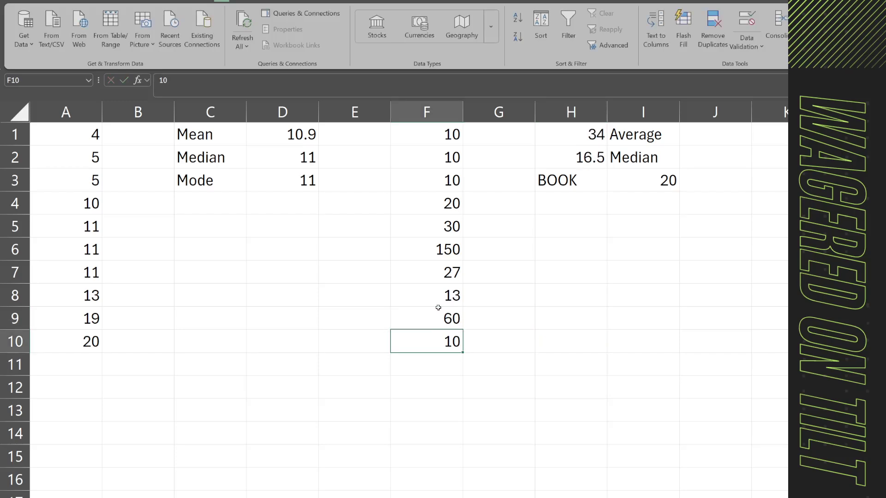
text(5)
key(Return)
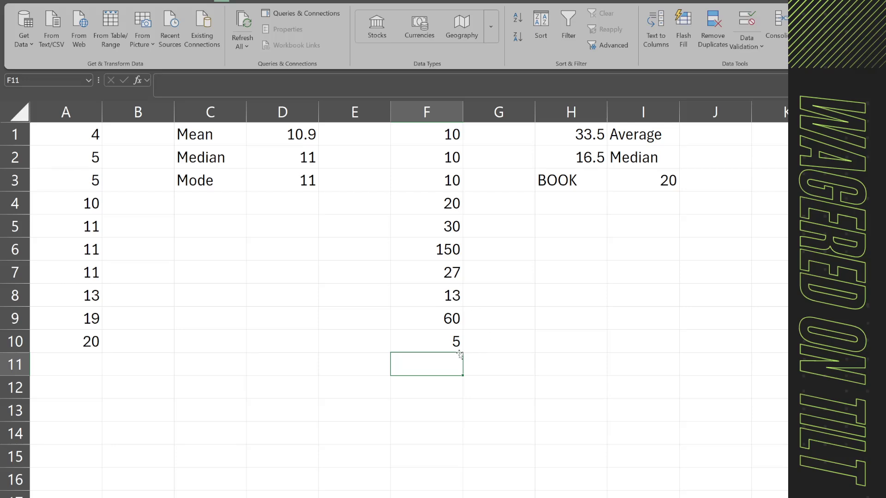
Compare the recalculated average in H1 and median in H2 for the data in F1:F10.
drag(441, 341, 415, 120)
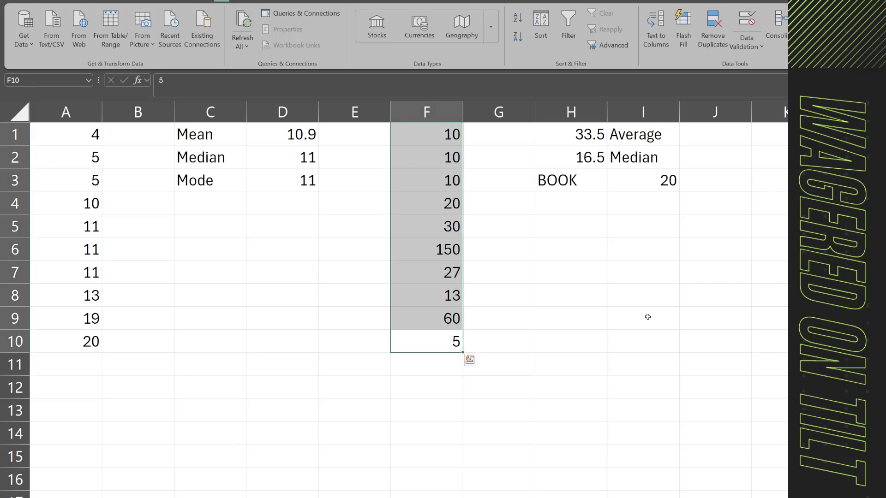
click(635, 231)
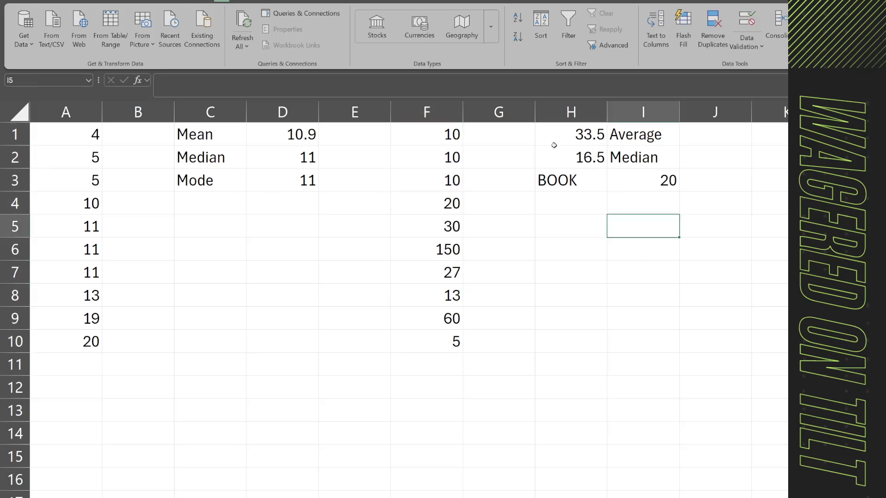
drag(558, 134, 691, 133)
click(561, 132)
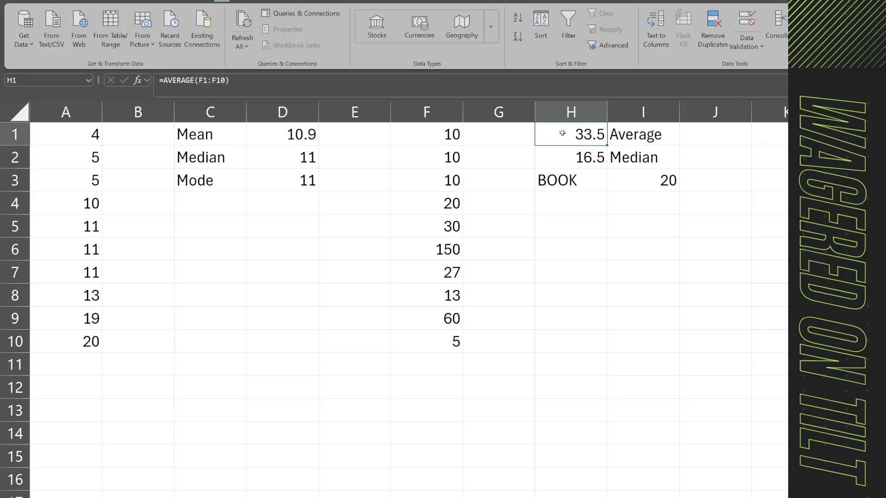
drag(586, 156, 656, 158)
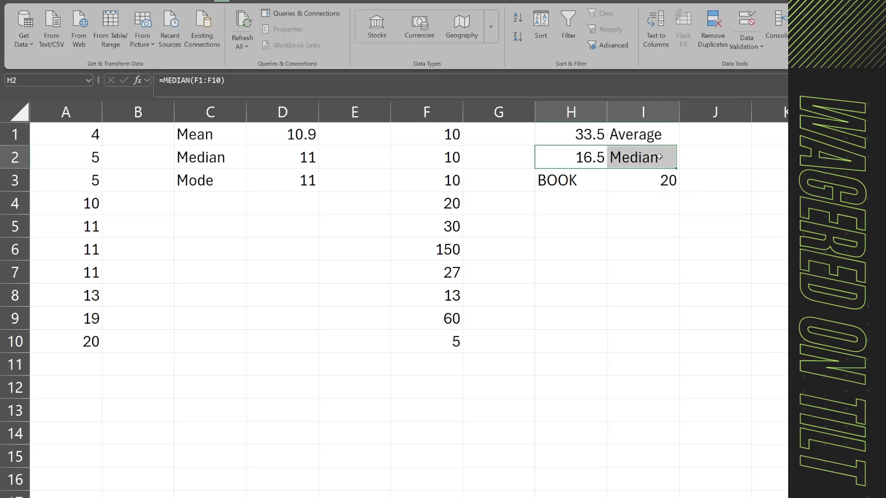
click(595, 245)
click(572, 208)
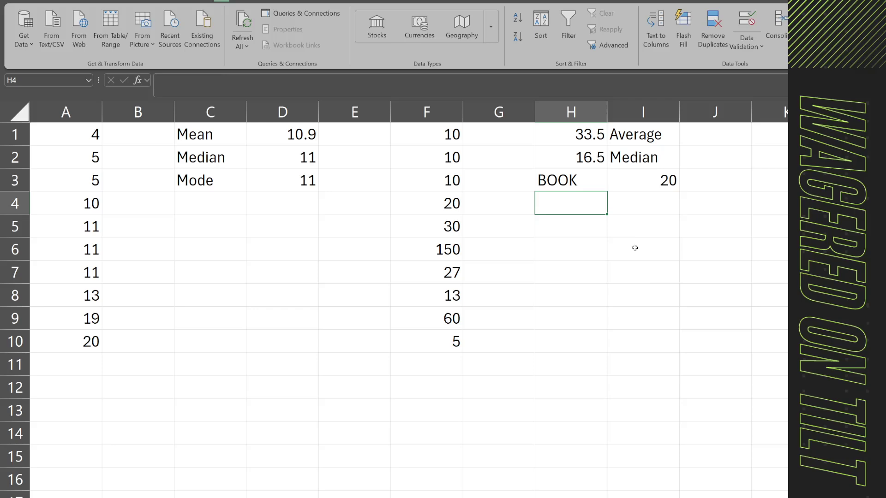
Move the BOOK label and its value from H3:I3 down to H5:I5.
drag(570, 179, 673, 180)
key(ctrl+c)
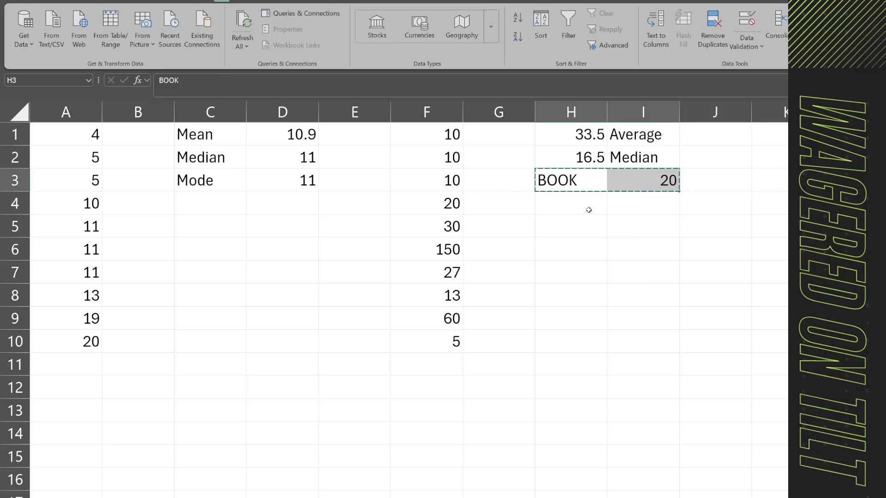
click(589, 209)
click(582, 235)
key(ctrl+v)
click(589, 175)
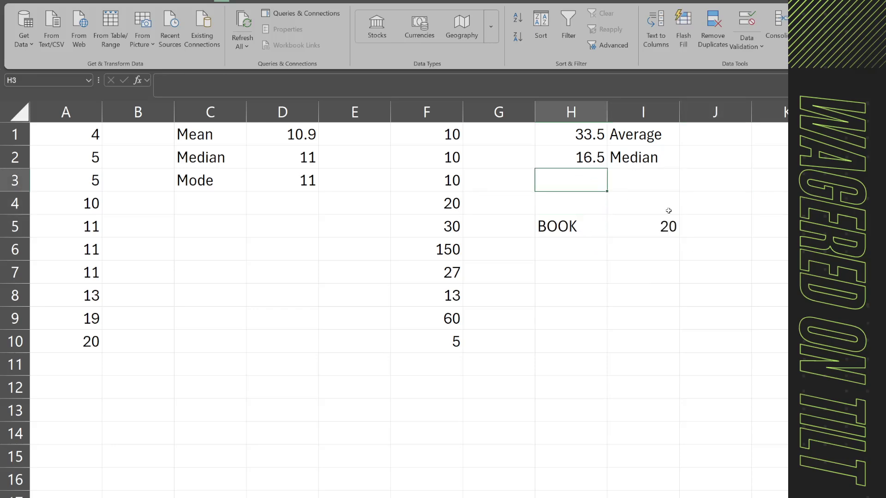
Enter the label Mode in I3 below the Median label.
key(Right)
text(MODe)
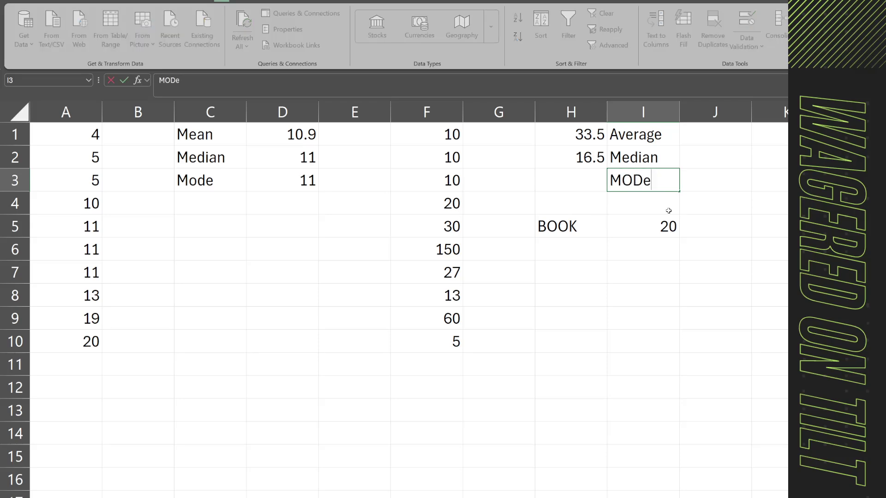
key(BackSpace)
key(BackSpace)
key(BackSpace)
text(ode)
key(Left)
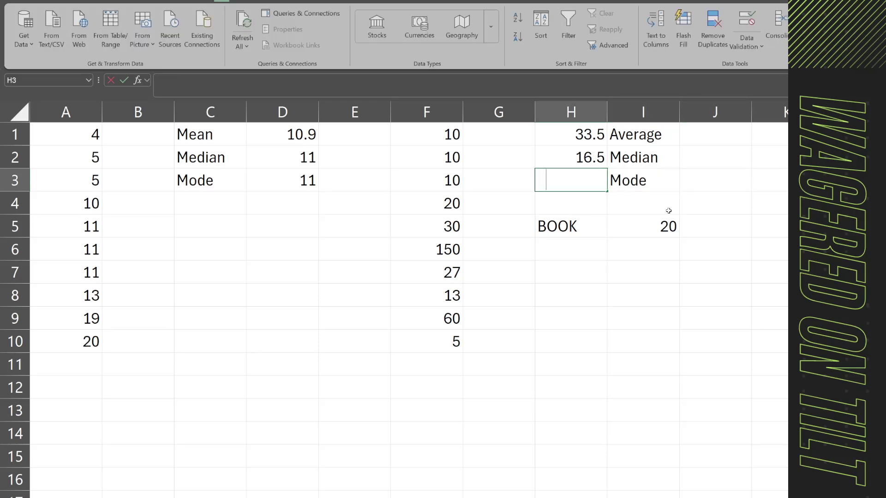
Calculate the mode of F1:F10 in H3 with the MODE.SNGL function.
text(=mode)
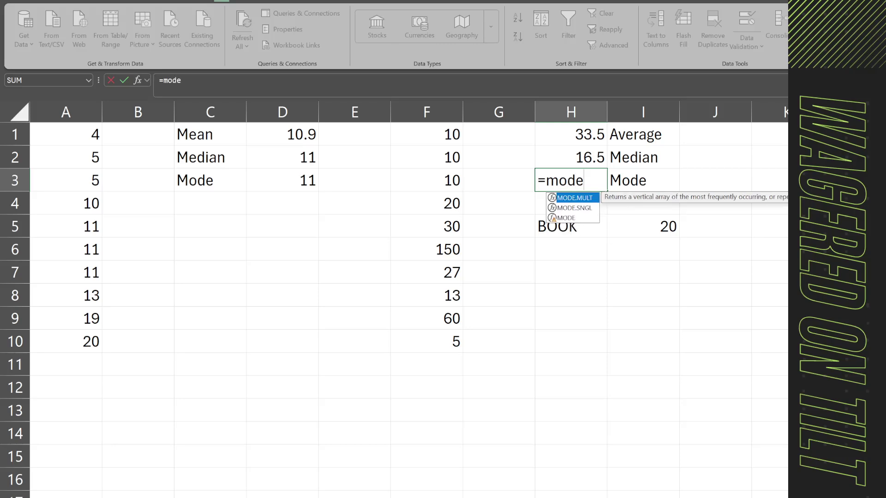
double_click(584, 209)
drag(443, 133, 438, 345)
click(292, 92)
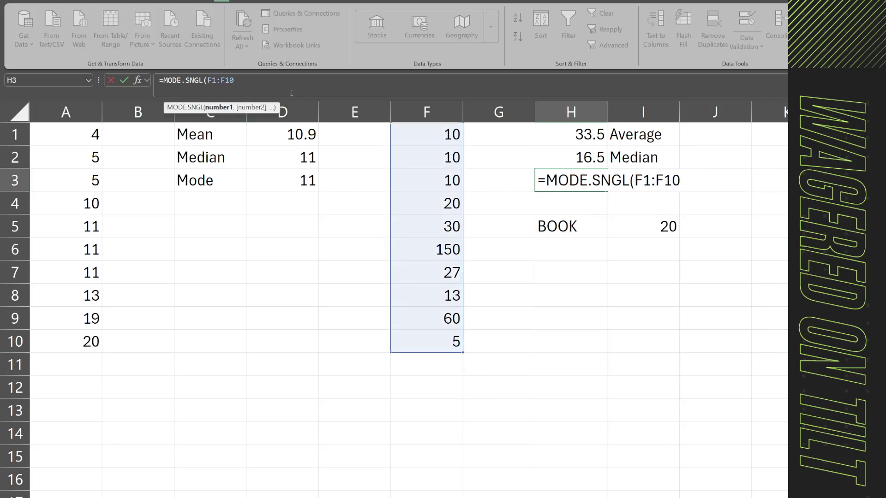
key(Return)
click(544, 179)
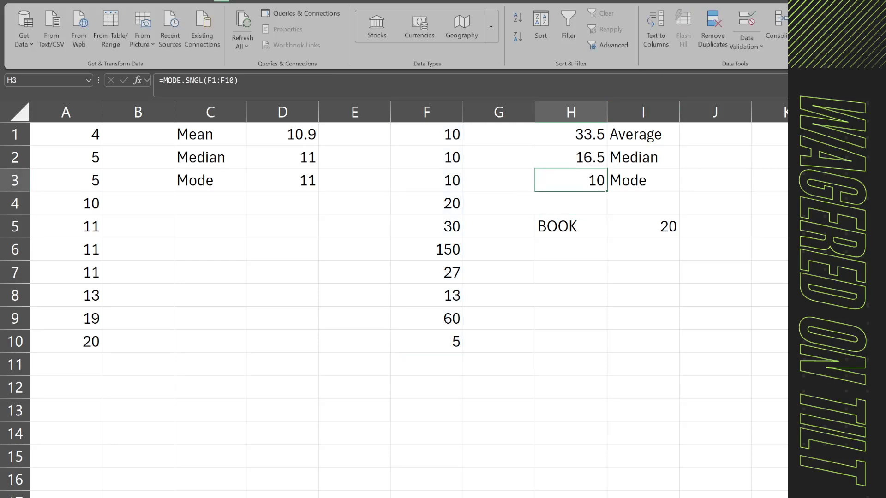
Review the values in F1:F10 alongside the average and median of the second data set.
drag(434, 130, 447, 342)
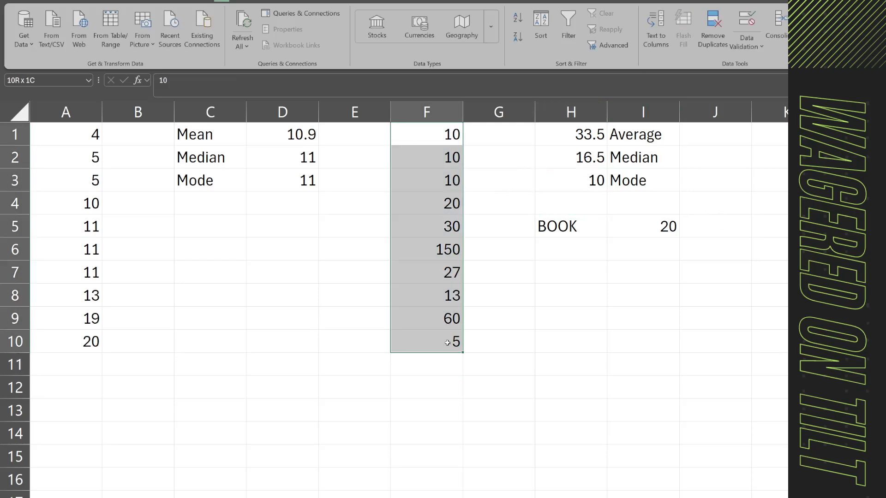
click(699, 327)
drag(403, 137, 456, 362)
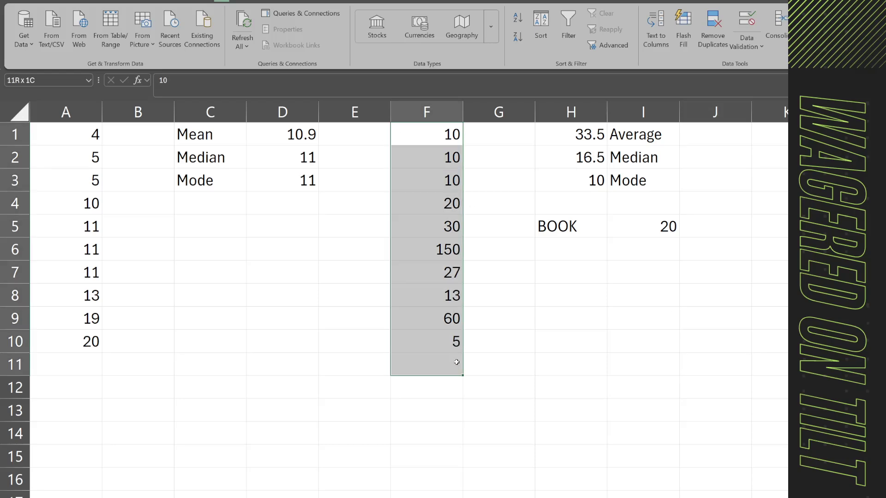
click(572, 325)
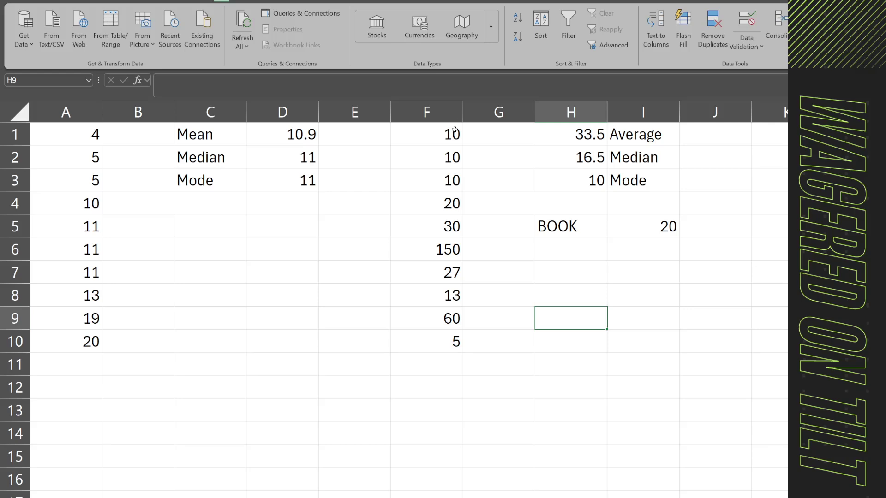
drag(454, 128, 455, 342)
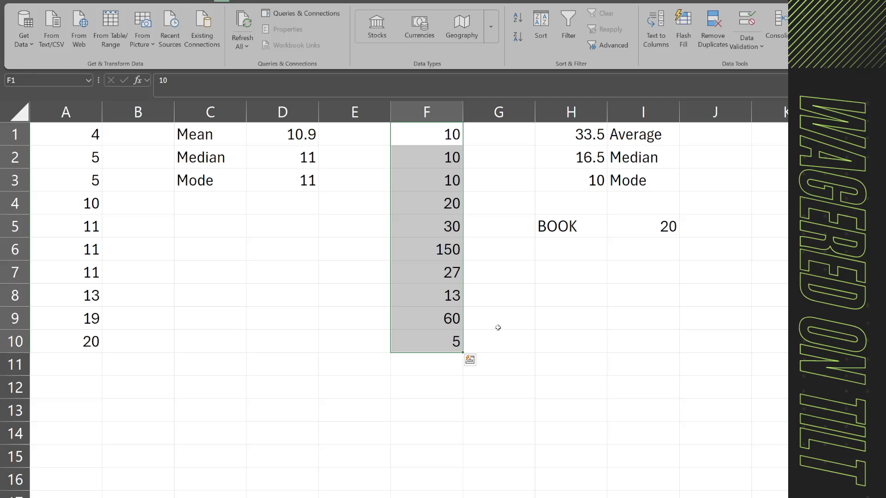
click(527, 332)
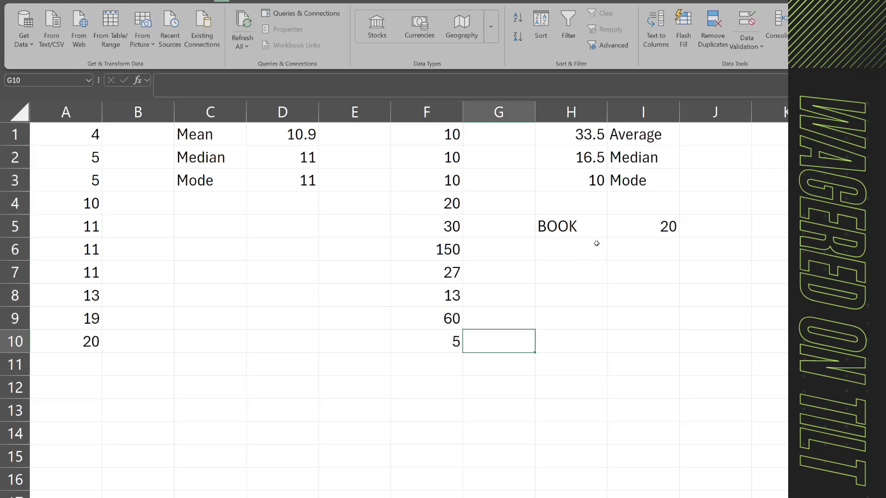
click(631, 156)
click(571, 136)
drag(416, 134, 438, 342)
click(613, 315)
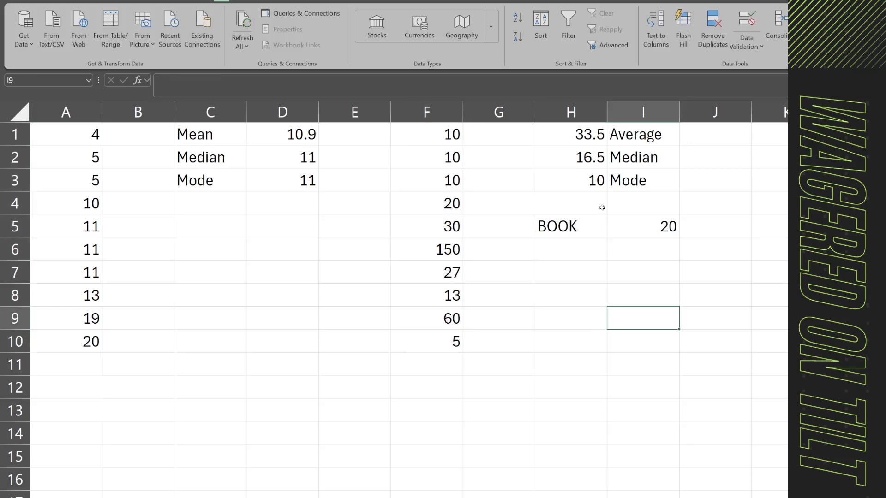
Compare the mode, median and average in H1:I3 with each other and with the repeated values in F1:F3.
click(624, 180)
key(Left)
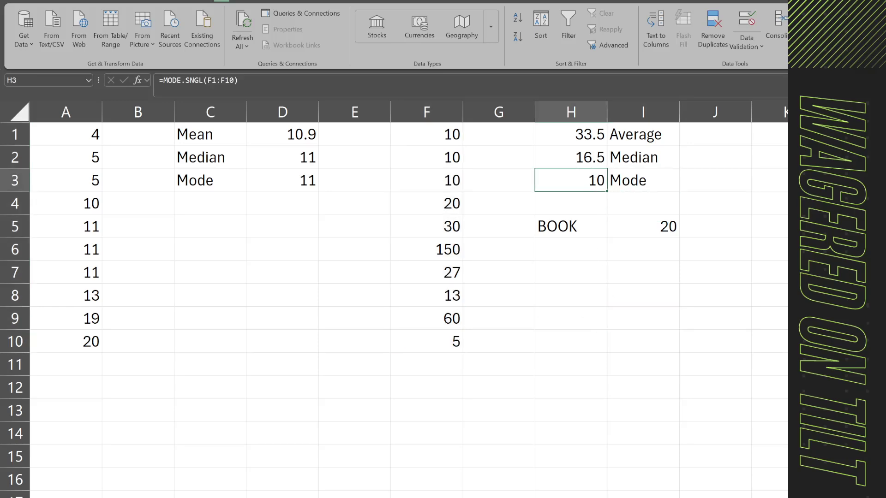
click(636, 157)
key(shift+Left)
key(shift+Left)
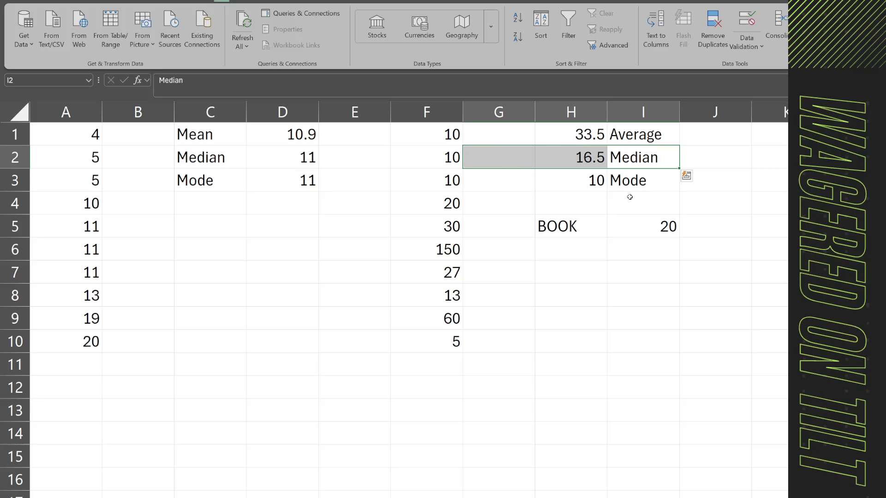
key(ctrl+End)
drag(583, 130, 641, 134)
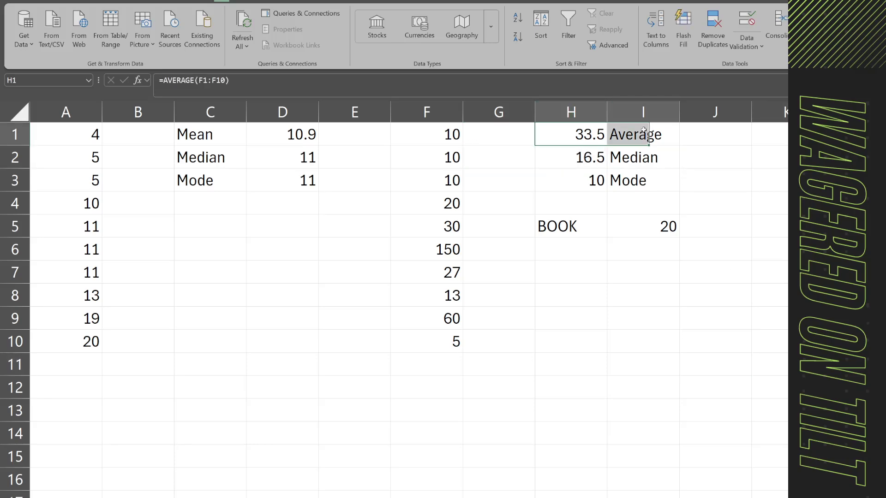
click(767, 319)
drag(438, 133, 444, 185)
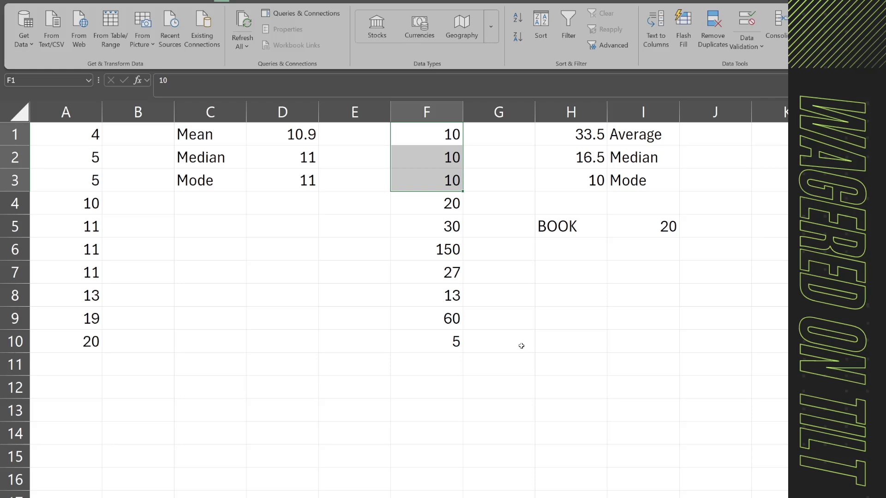
click(457, 342)
key(ctrl+shift+Up)
click(642, 341)
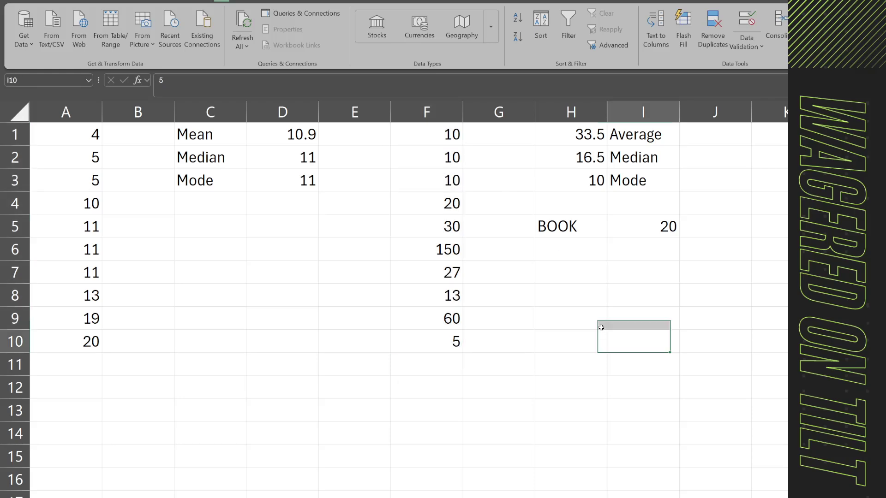
click(730, 189)
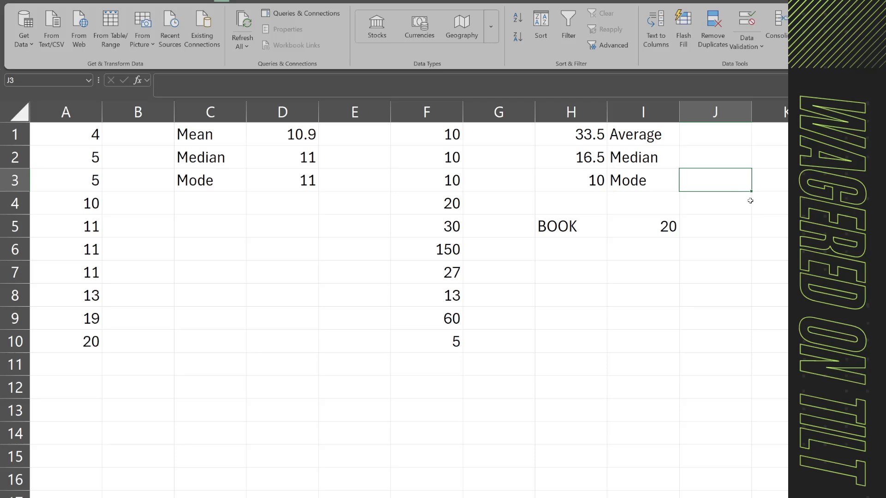
drag(560, 134, 646, 182)
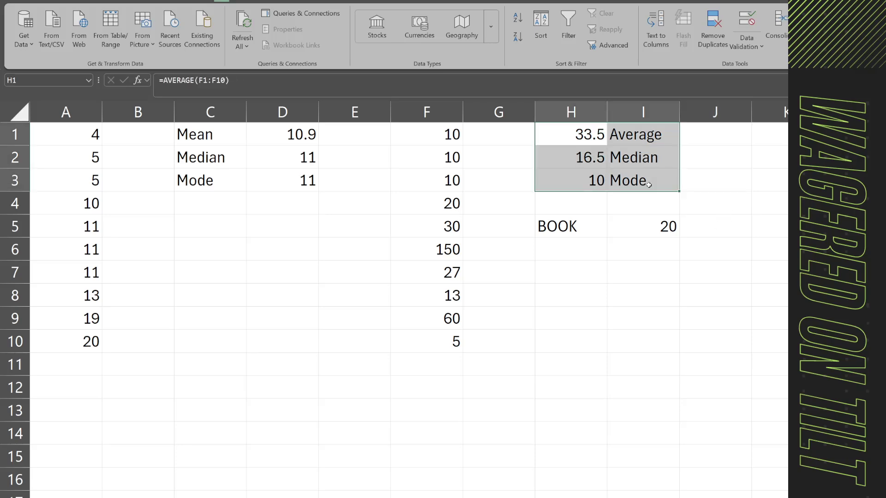
Review the average, median and mode of the second data set in H1:I3 against the BOOK value.
click(612, 158)
key(Up)
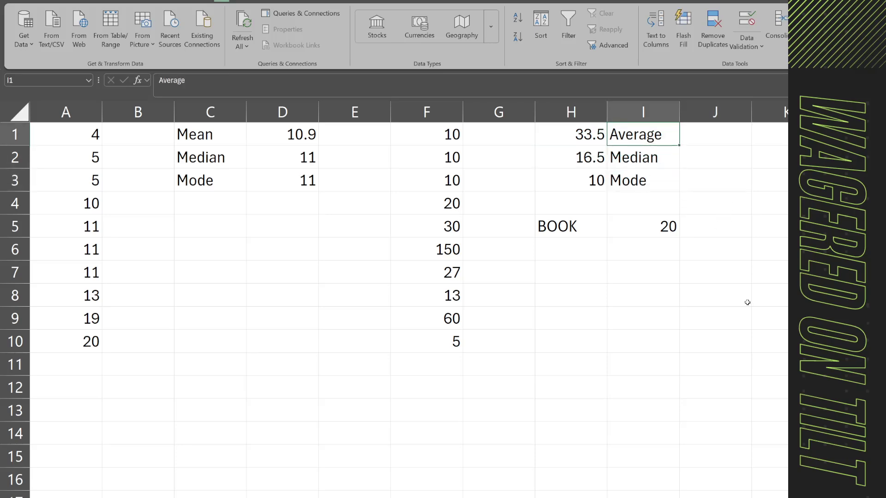
click(568, 138)
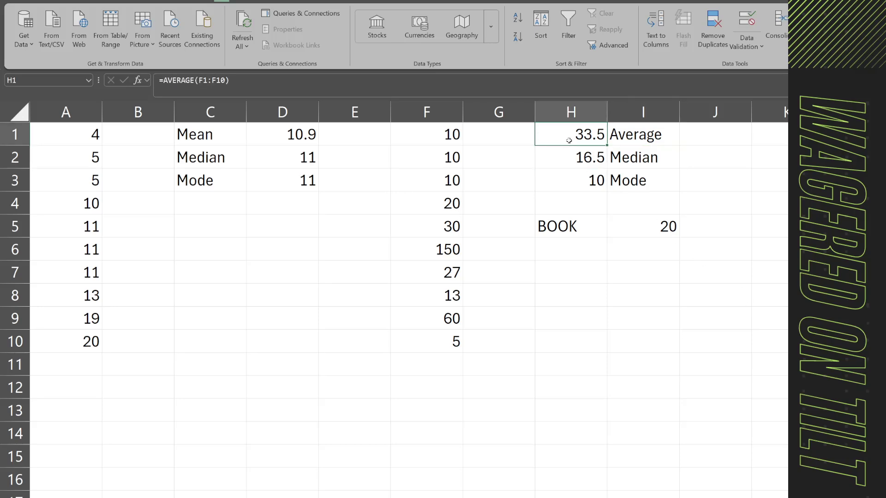
click(574, 248)
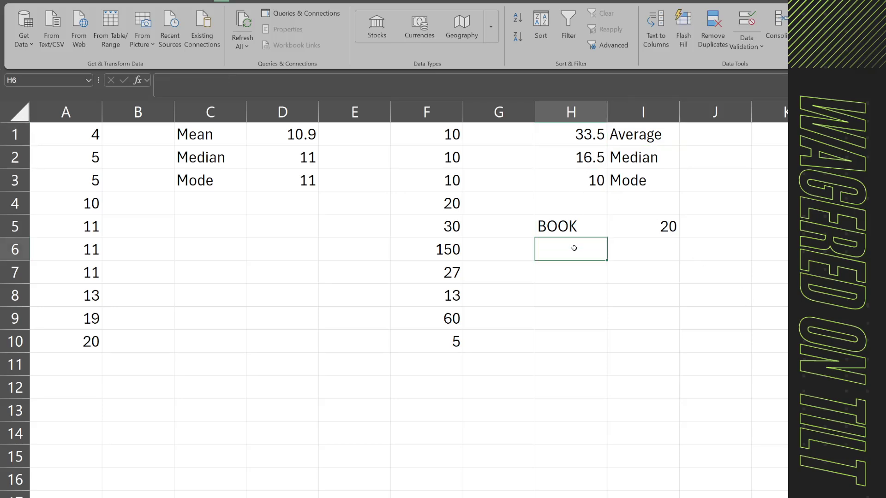
drag(569, 134, 641, 178)
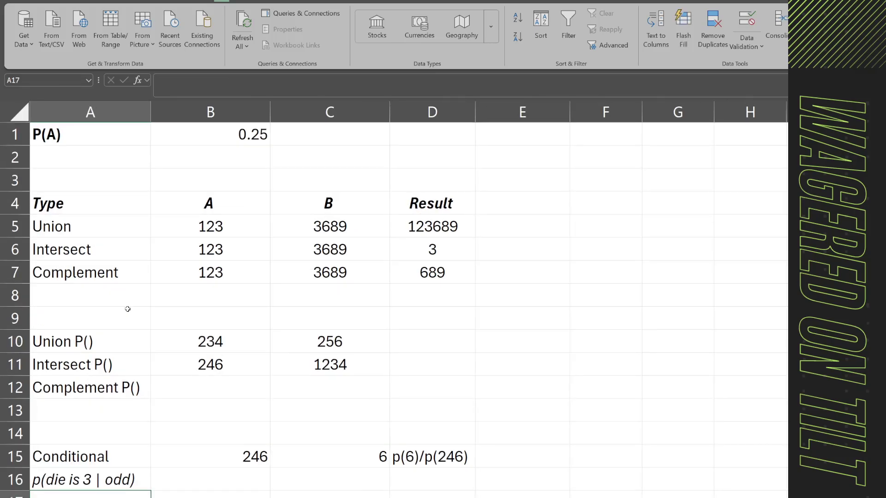
On the probability sheet, format the P(A) value in B1 as a percentage.
scroll(126, 309, down, 1)
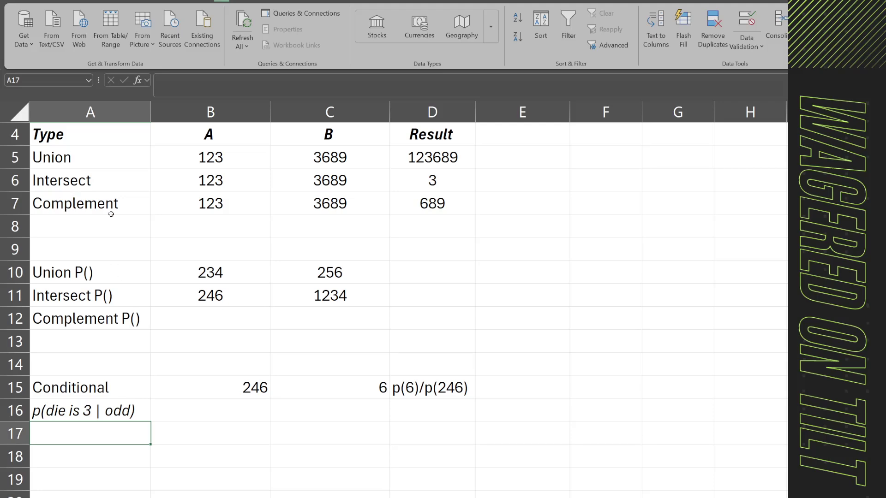
click(72, 137)
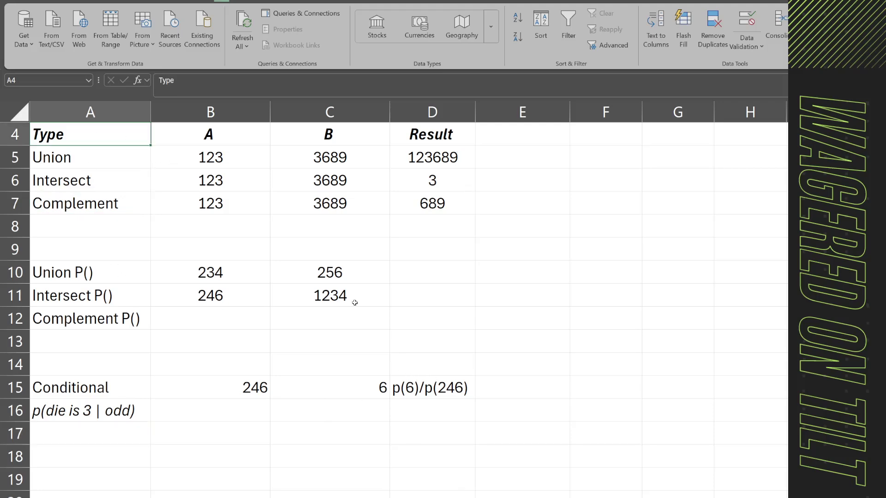
scroll(396, 359, up, 1)
click(94, 138)
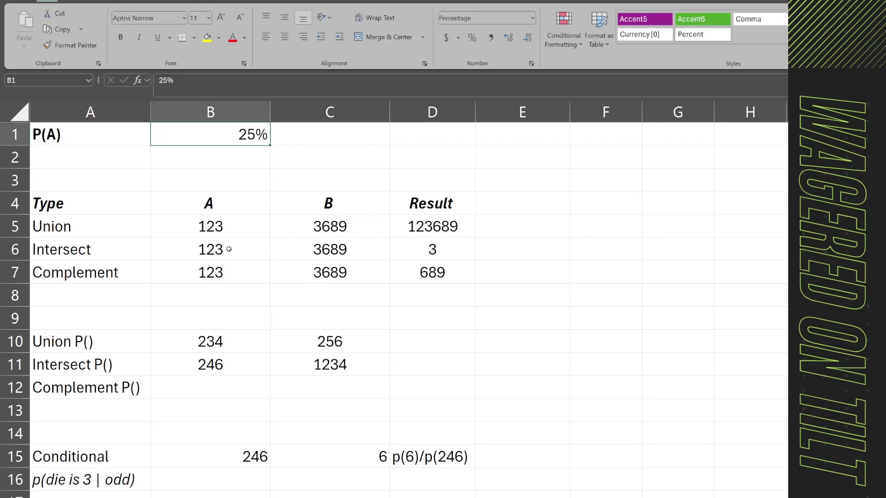
Examine the set operations table's layout: the Type, A, B and Result headings and the three operation names.
scroll(226, 257, down, 1)
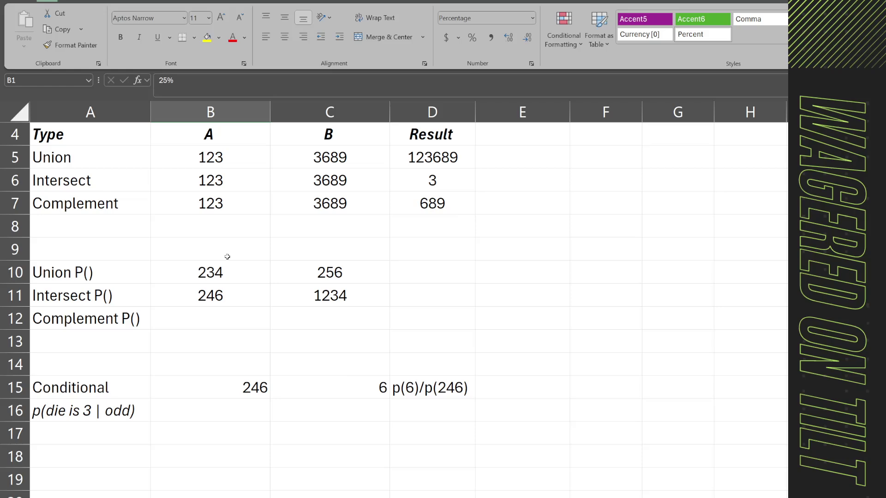
click(86, 139)
drag(119, 157, 123, 204)
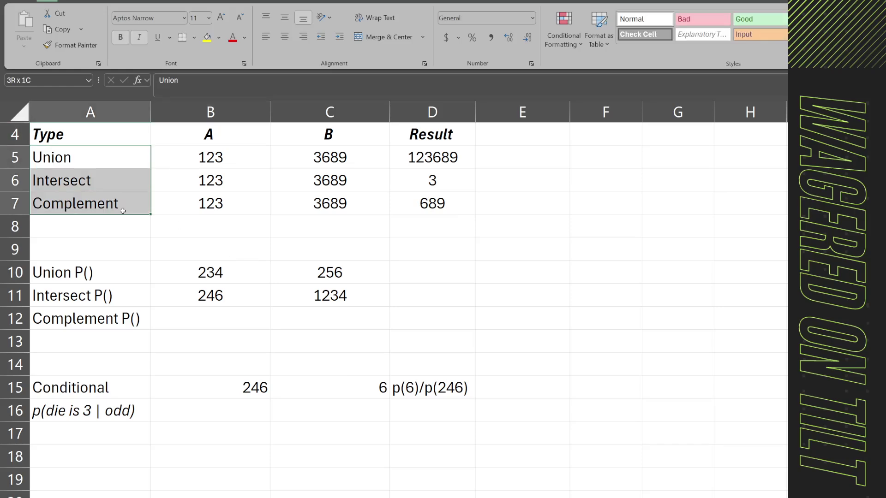
click(204, 232)
drag(203, 151, 205, 179)
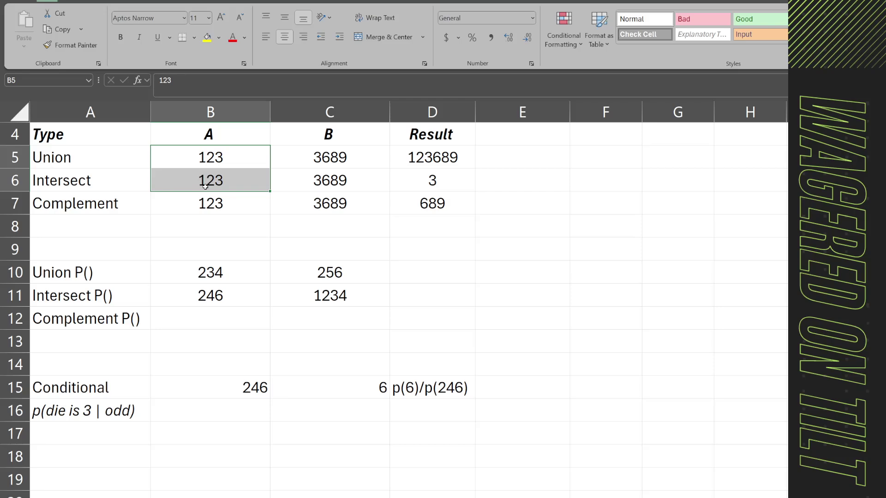
click(253, 142)
click(333, 135)
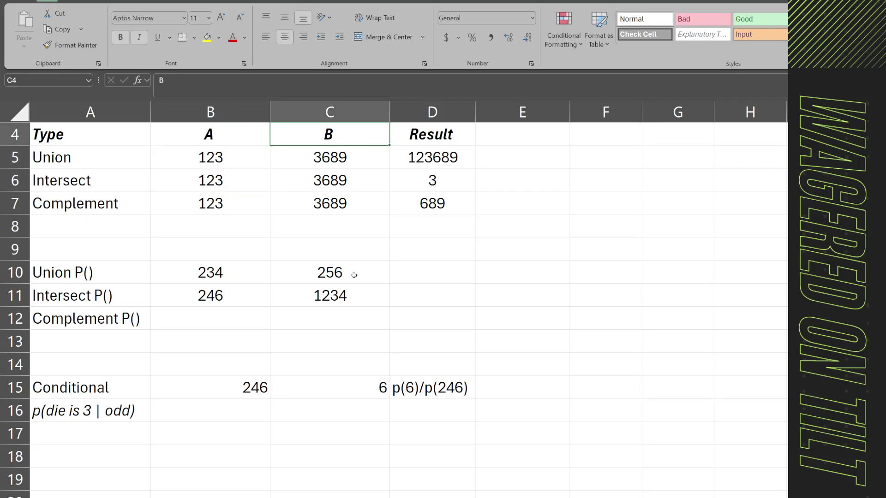
click(434, 139)
click(565, 166)
click(49, 126)
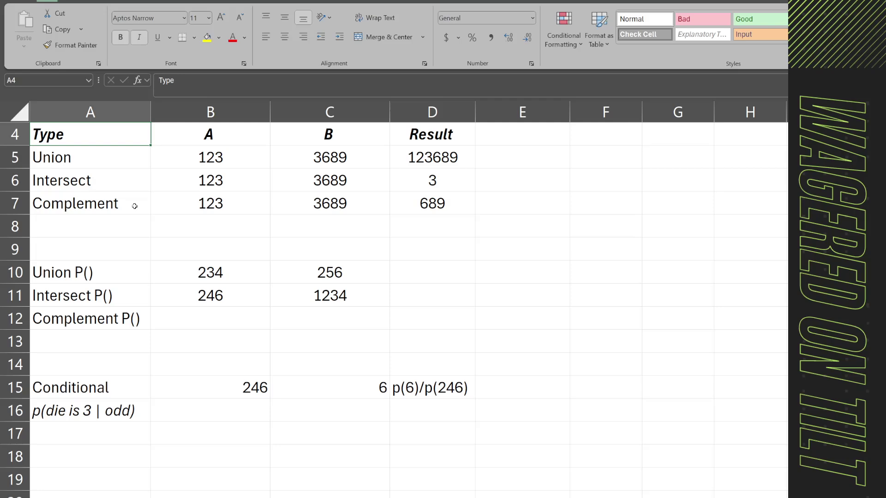
Examine the Union example in row 5, comparing sets A and B with the combined result in D5.
click(107, 170)
click(134, 155)
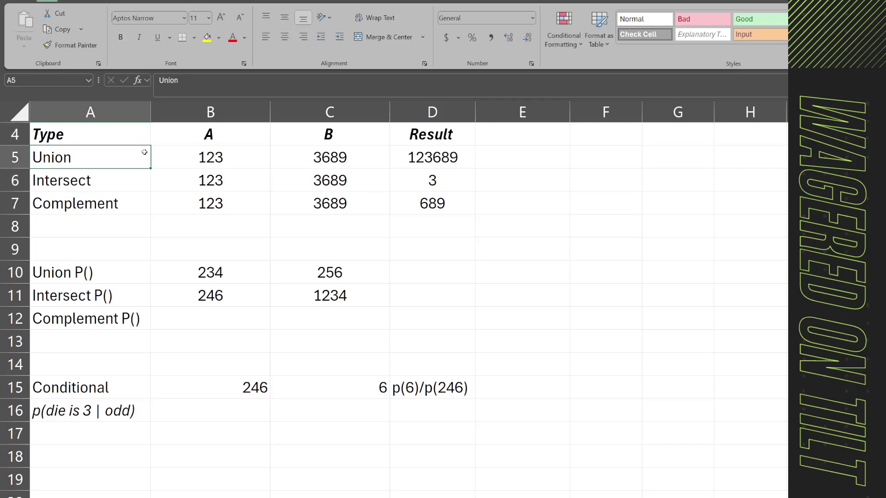
click(221, 136)
click(345, 135)
click(237, 157)
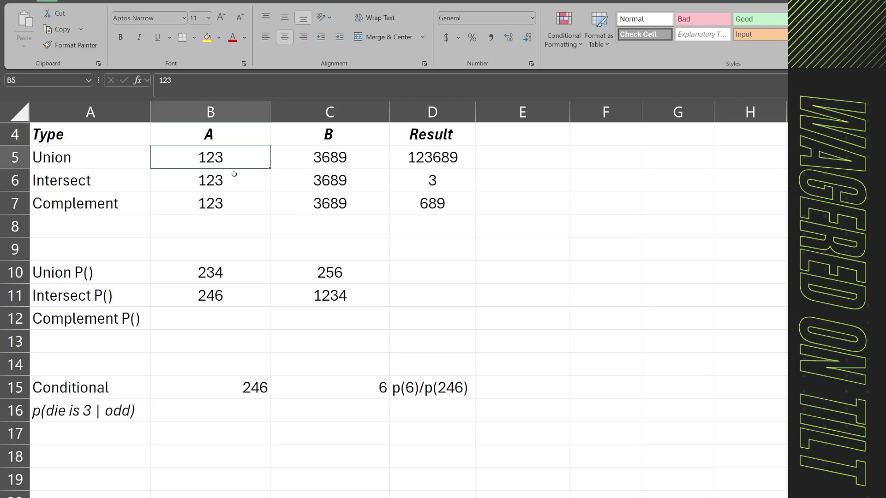
click(343, 159)
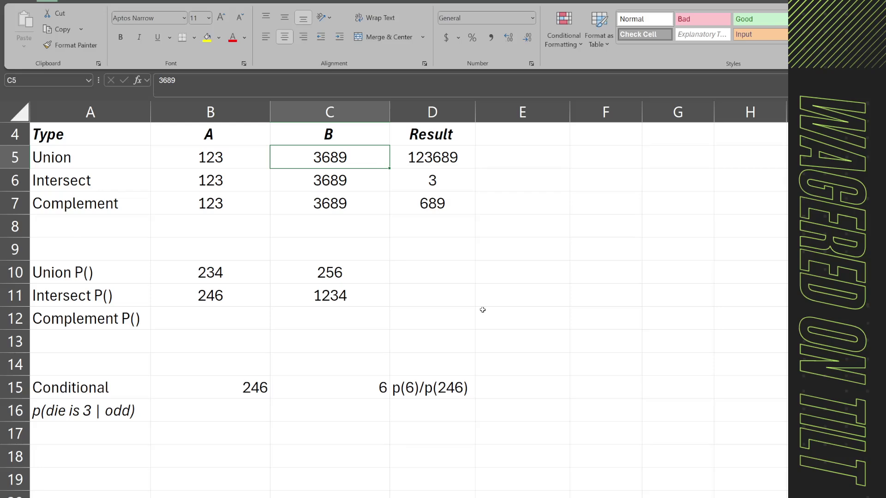
click(75, 164)
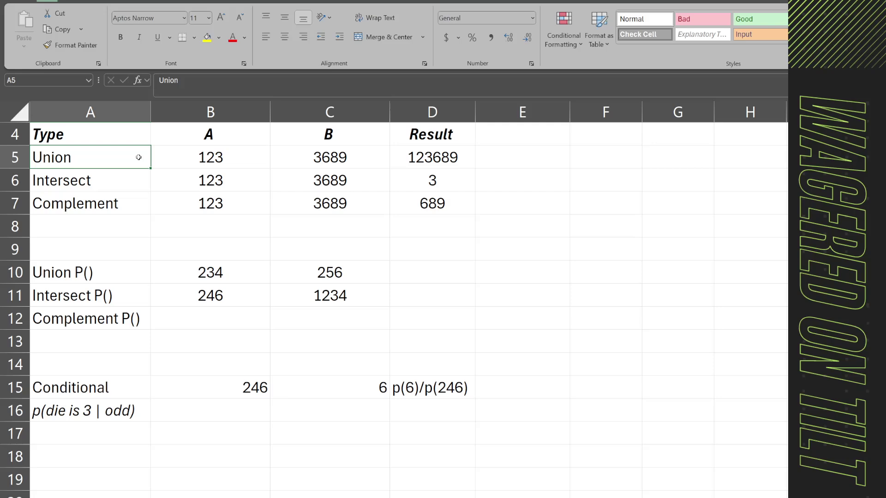
drag(179, 157, 341, 159)
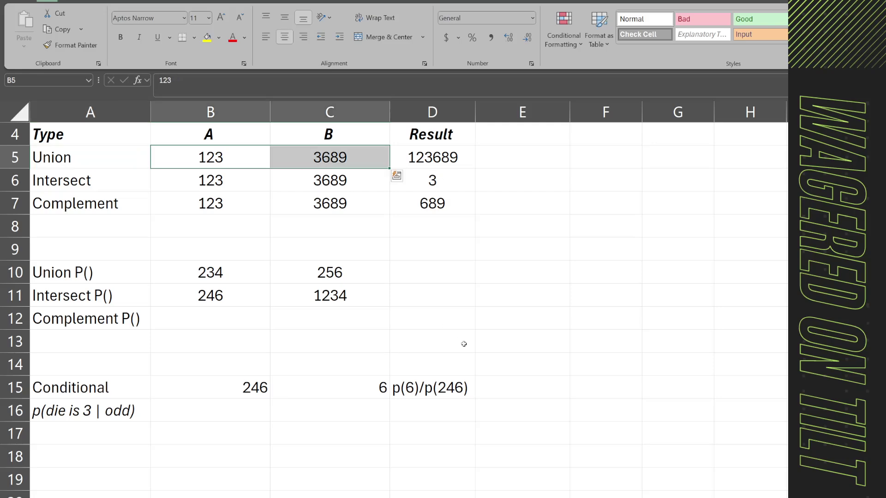
click(424, 155)
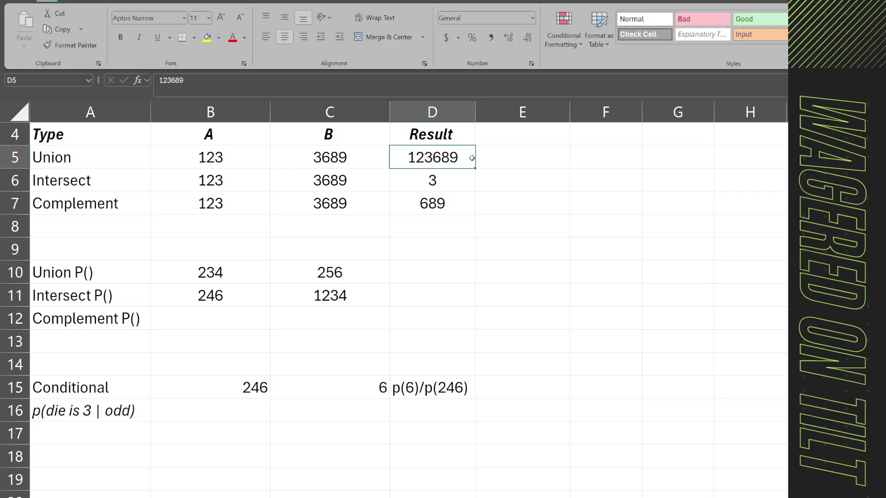
click(260, 157)
click(326, 155)
click(427, 156)
Examine the Intersect example in row 6, comparing the numbers shared by sets A and B with the result in D6.
click(123, 178)
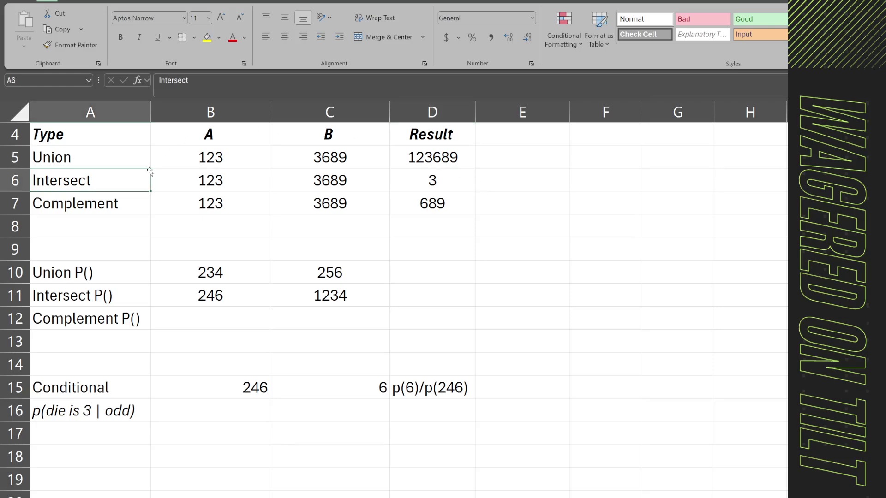
click(229, 171)
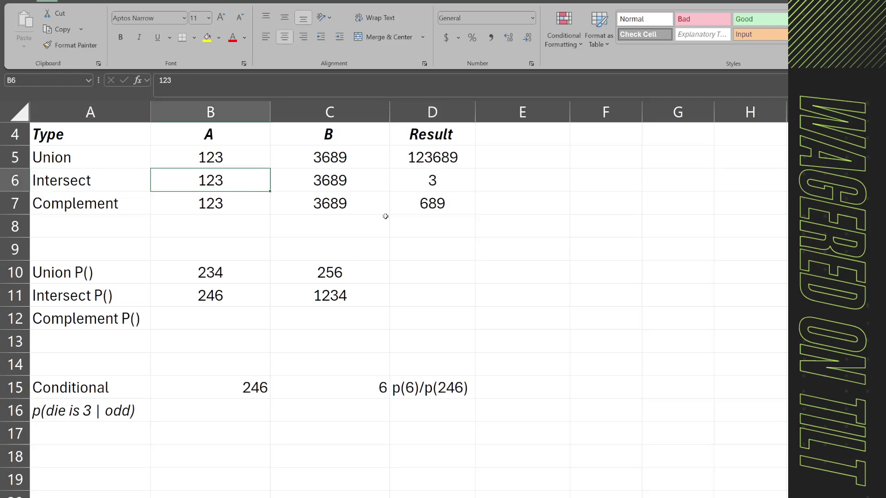
click(372, 190)
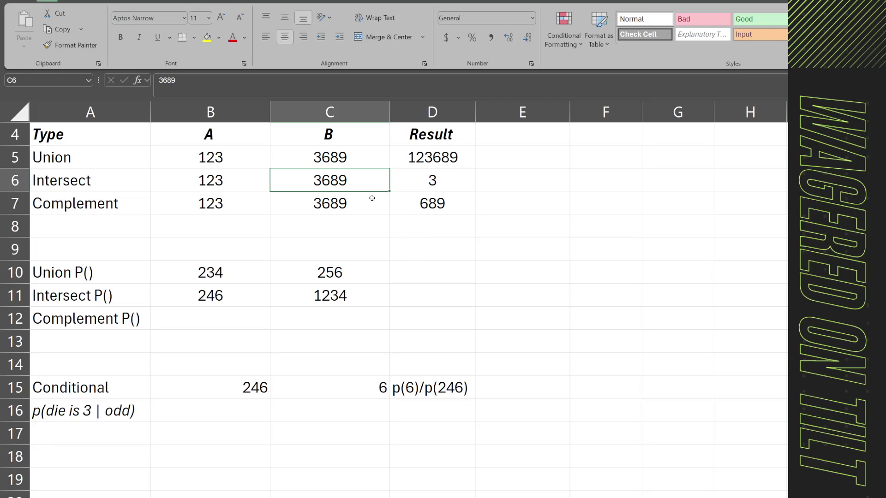
click(427, 182)
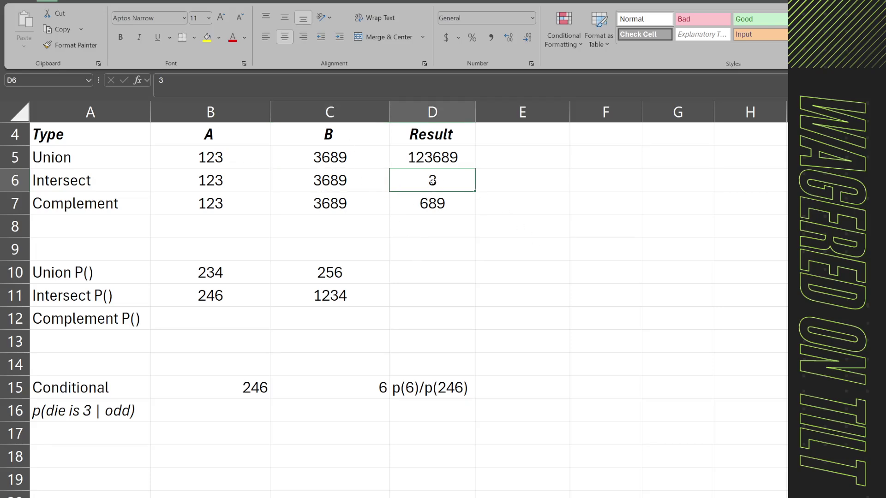
click(212, 185)
click(339, 180)
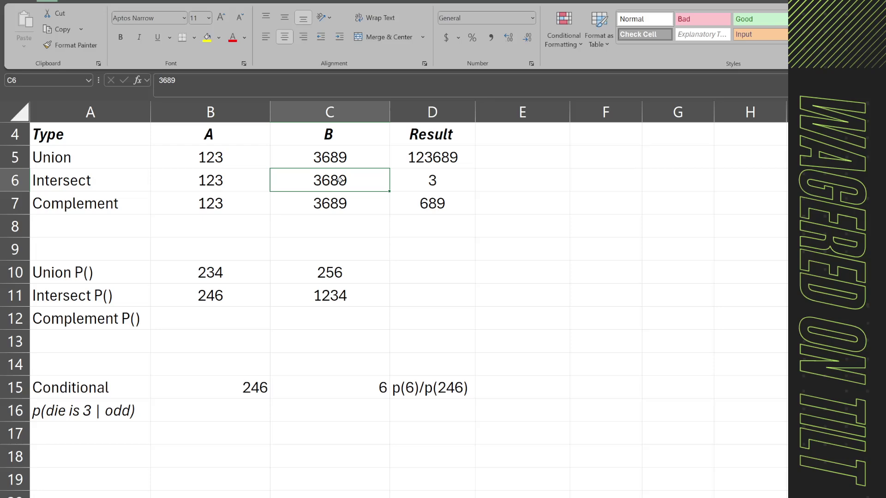
click(237, 175)
click(285, 180)
key(Left)
key(Right)
key(Left)
key(Right)
click(404, 180)
click(119, 182)
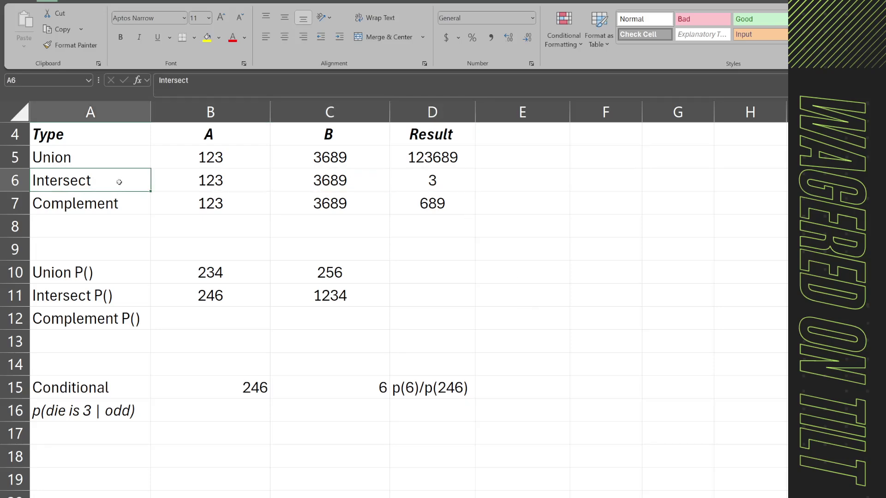
click(250, 180)
shift+click(338, 180)
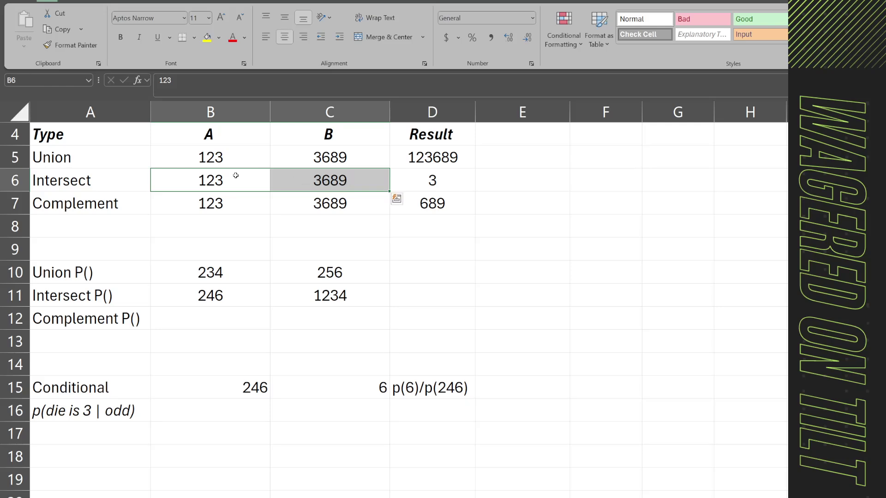
click(422, 179)
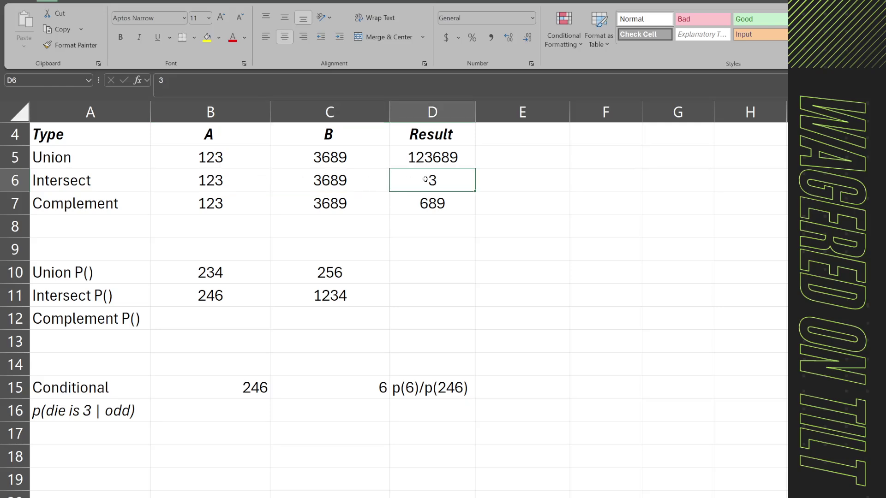
Examine the Complement example in row 7, checking which numbers of set B are missing from set A against D7.
key(Down)
key(Home)
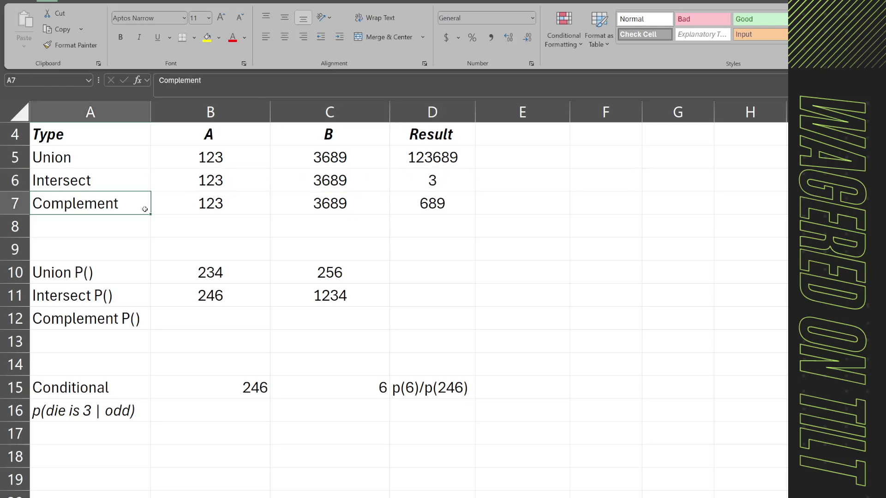
click(210, 207)
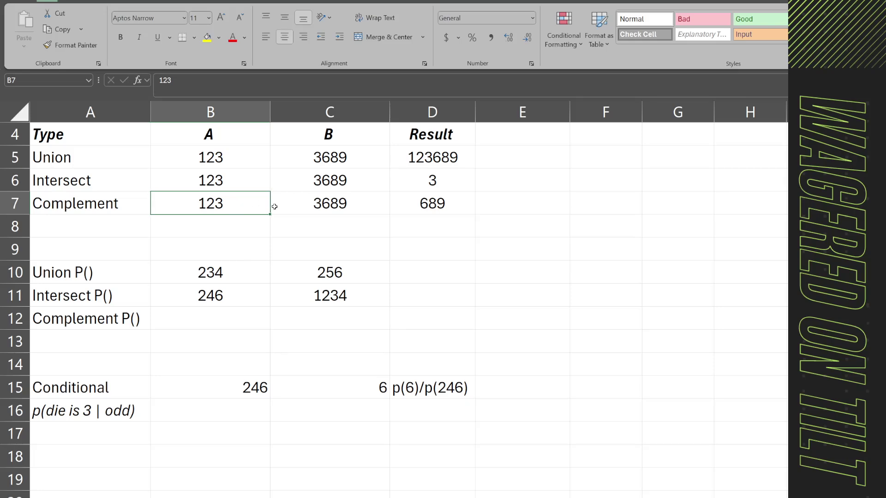
click(334, 202)
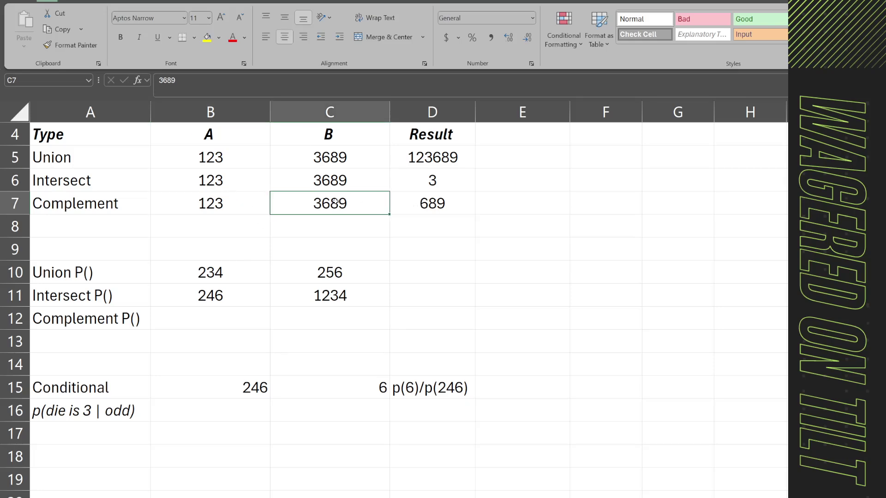
click(414, 209)
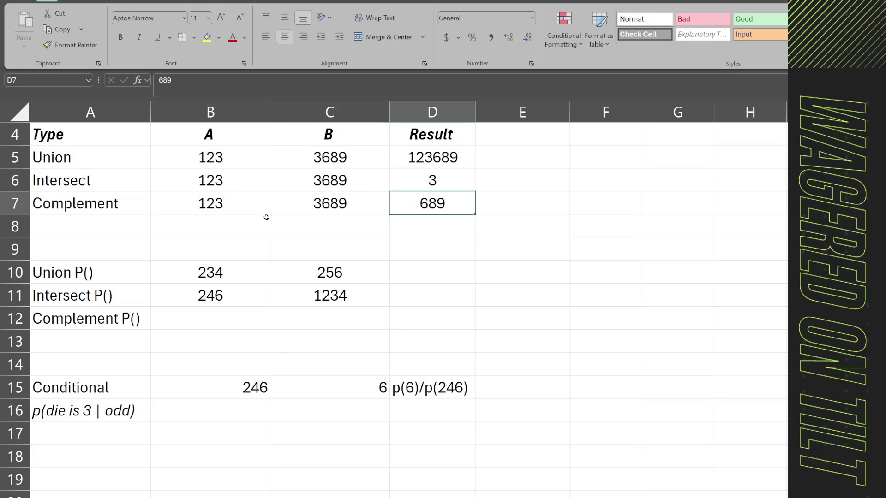
click(244, 208)
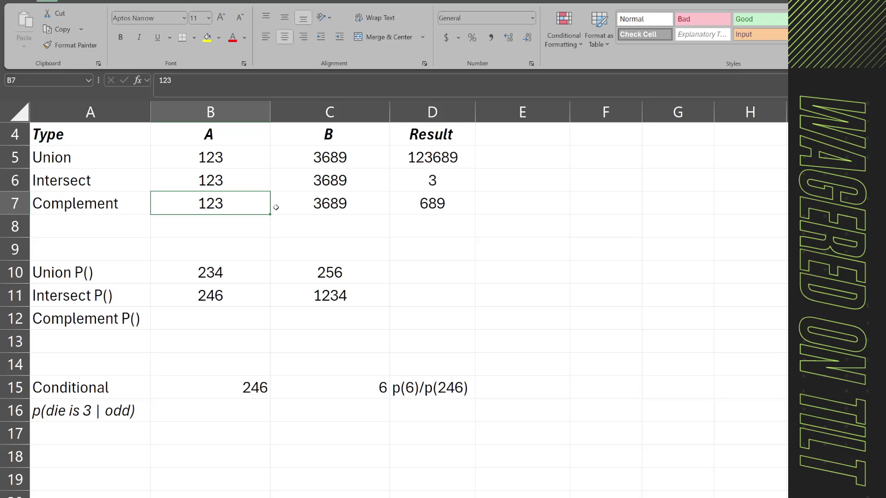
click(328, 203)
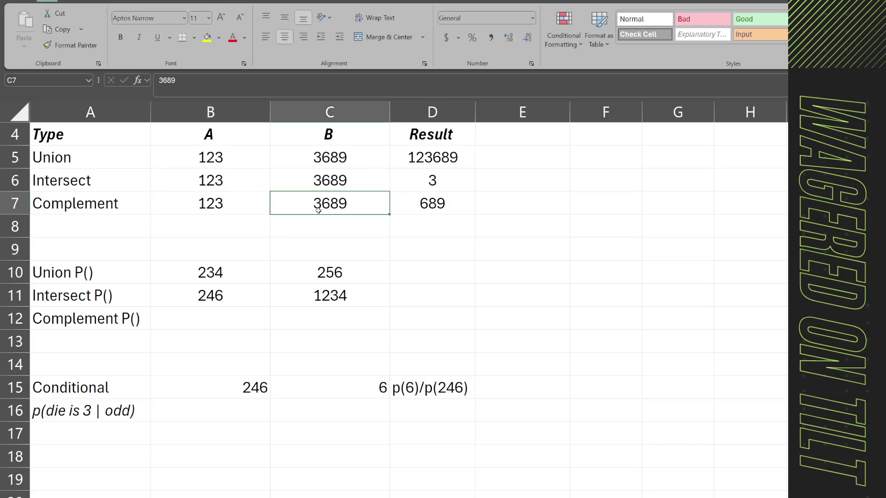
click(226, 207)
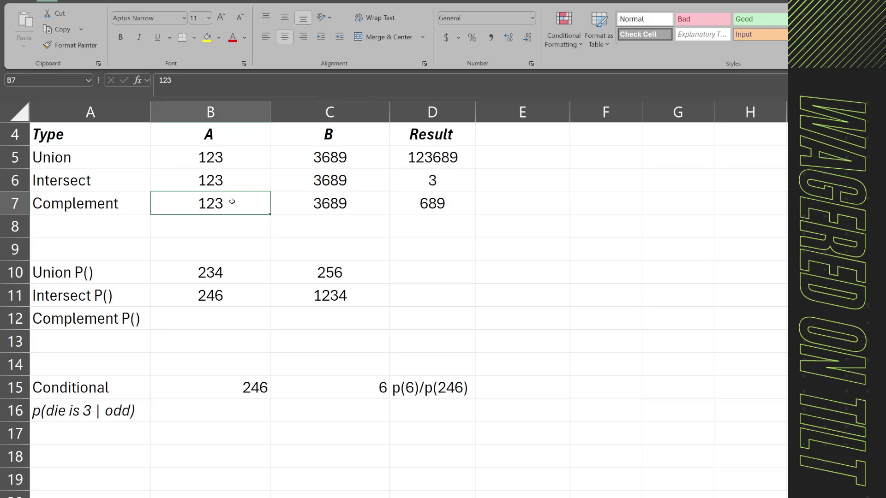
click(340, 201)
click(209, 205)
click(402, 208)
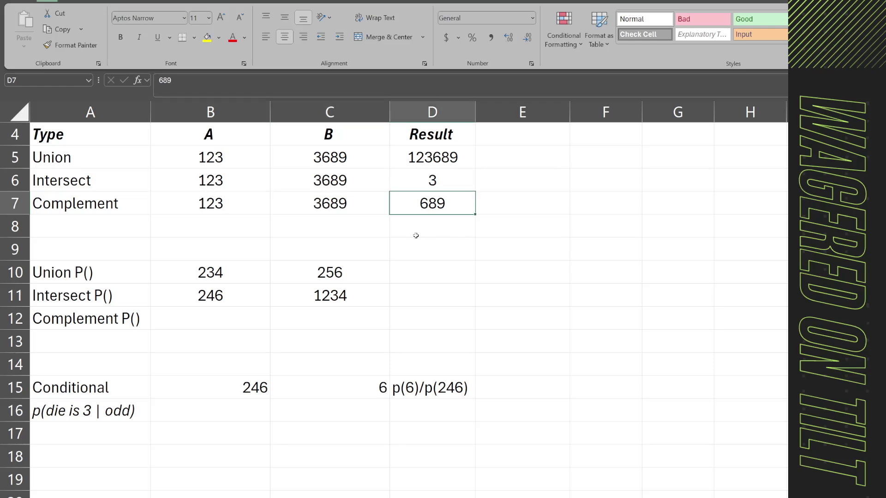
click(221, 205)
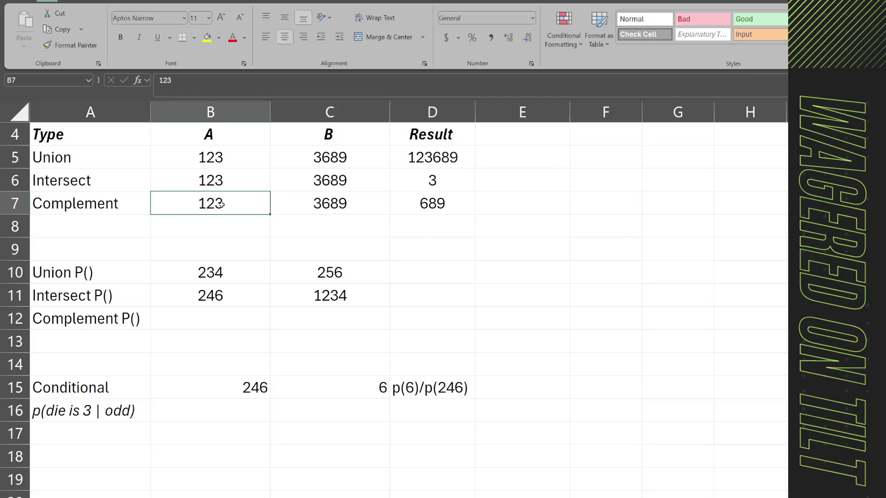
Compare the Complement sets in B7 and C7 with the result in D7, and look over the Result column from D5 to D7.
click(322, 210)
click(441, 204)
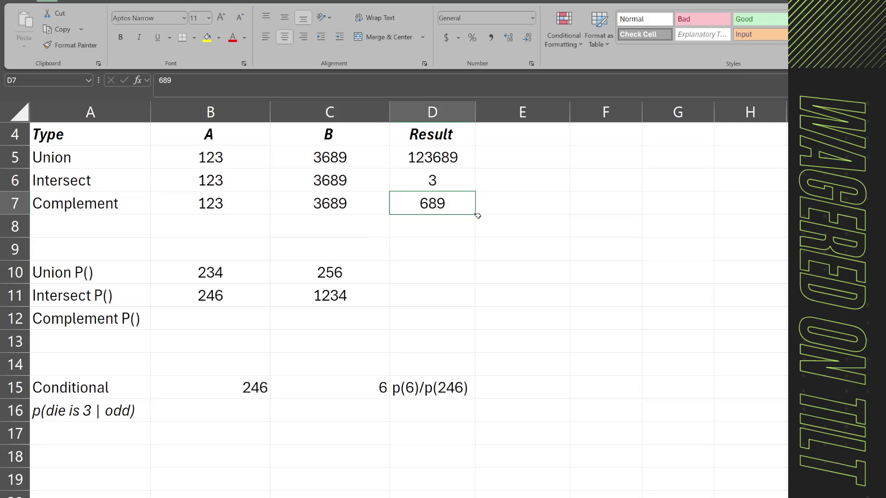
drag(436, 167, 435, 203)
click(530, 217)
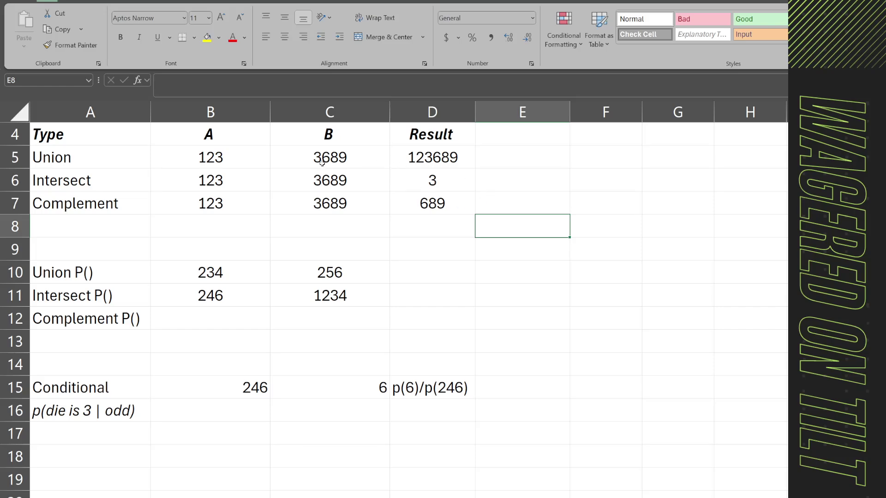
Review the Union, Intersect and Complement rows in turn, comparing sets A and B with each operation's result.
click(58, 155)
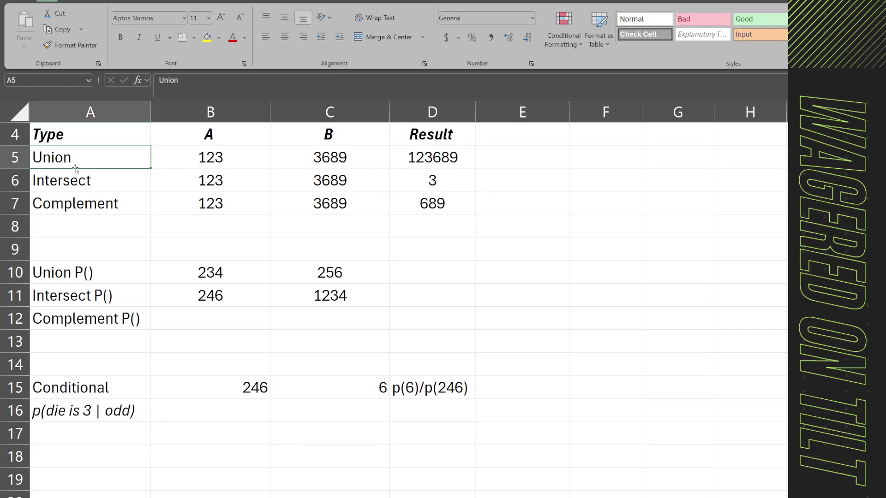
drag(215, 159, 433, 159)
click(113, 184)
drag(210, 182, 332, 182)
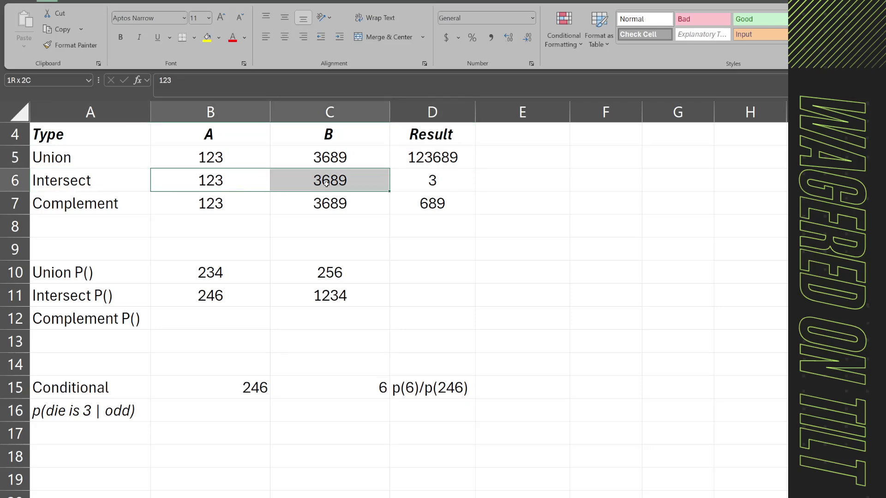
click(422, 180)
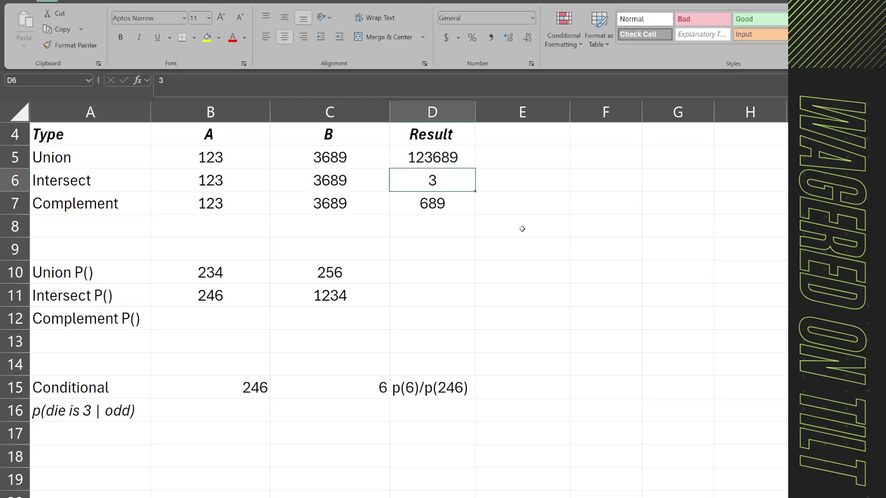
click(187, 202)
click(322, 204)
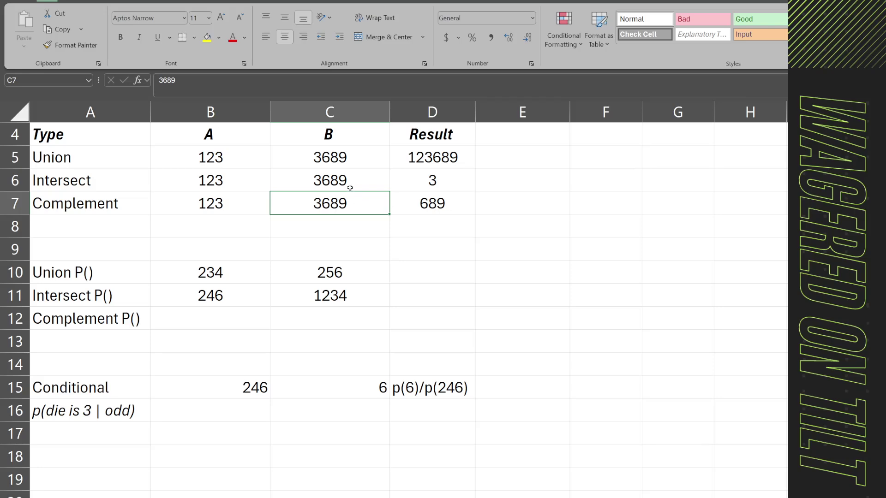
click(232, 205)
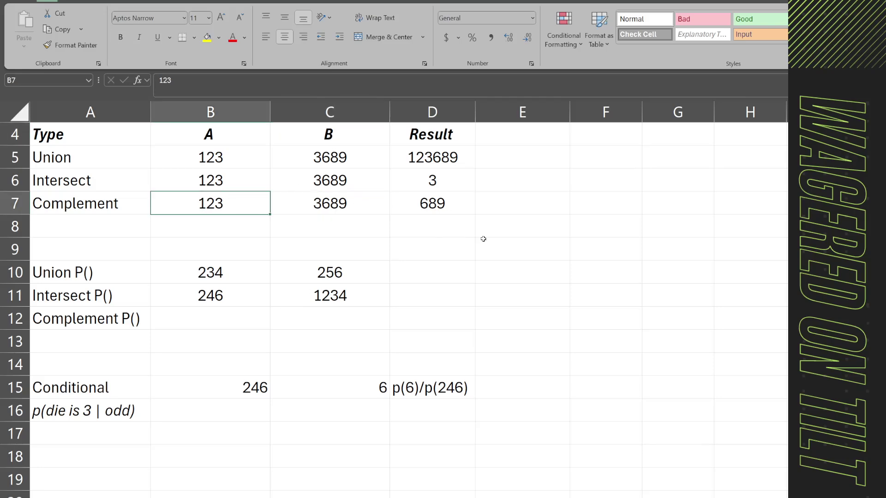
click(426, 204)
click(477, 293)
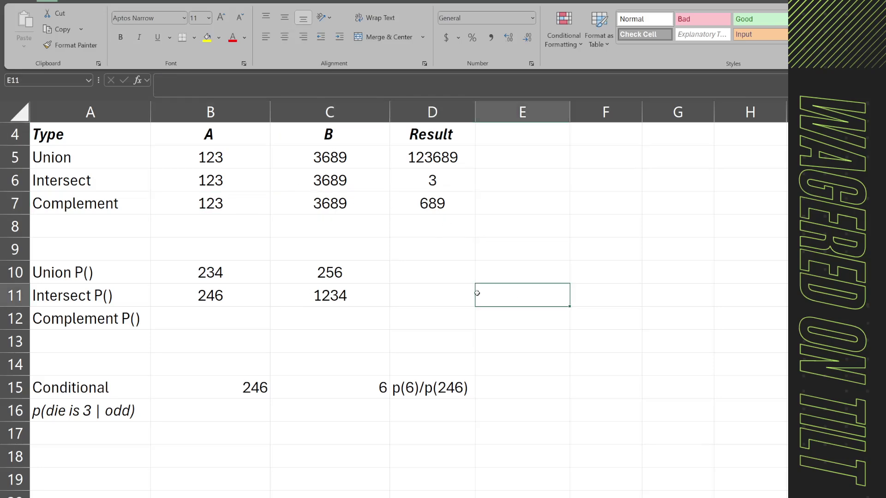
Examine the Union P() example in row 10, comparing the die outcomes in B10 and C10 for overlapping numbers.
click(433, 277)
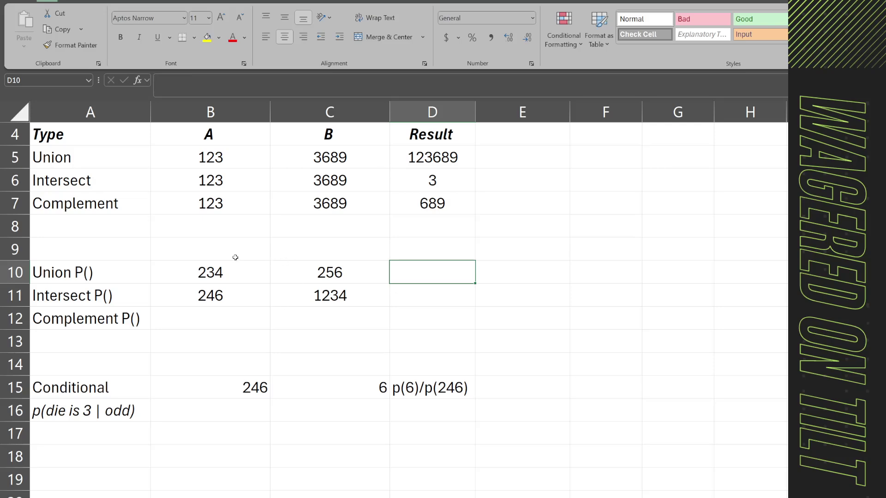
click(234, 267)
click(387, 280)
click(216, 262)
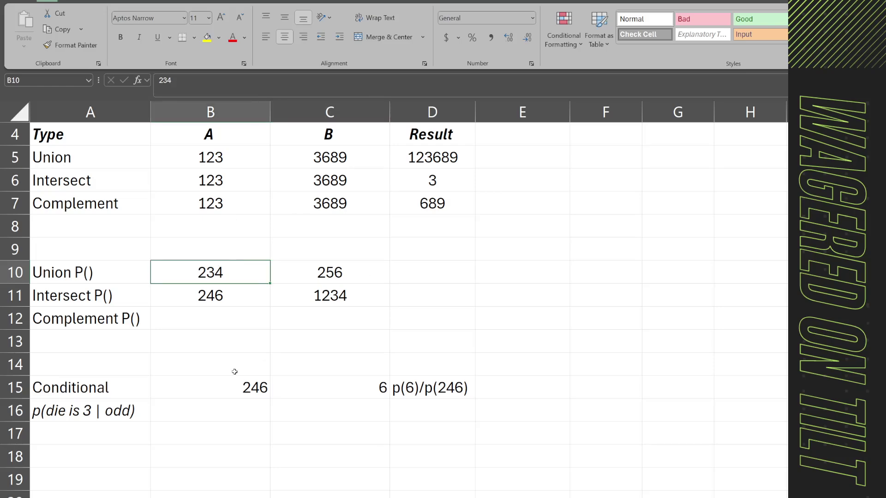
click(304, 274)
click(216, 268)
click(328, 273)
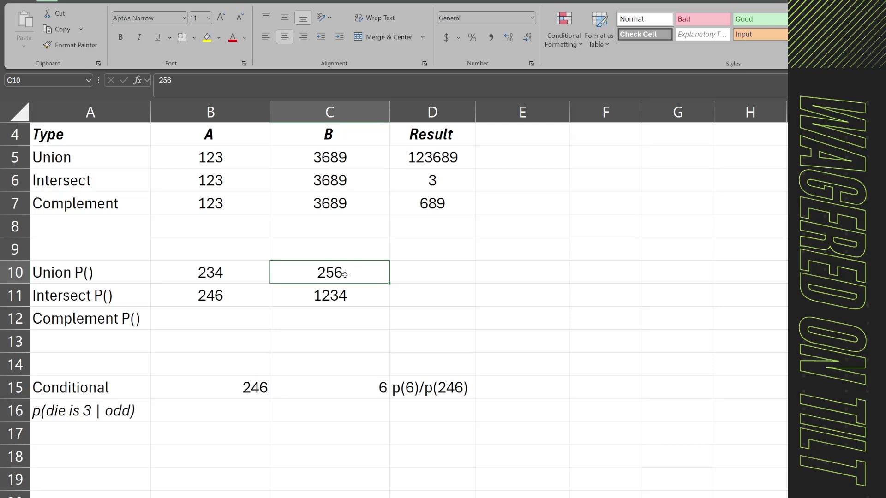
key(Left)
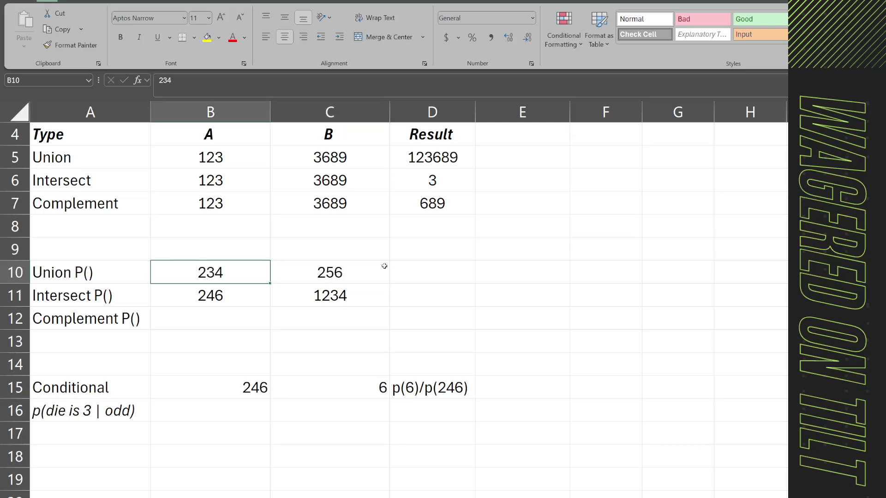
click(428, 274)
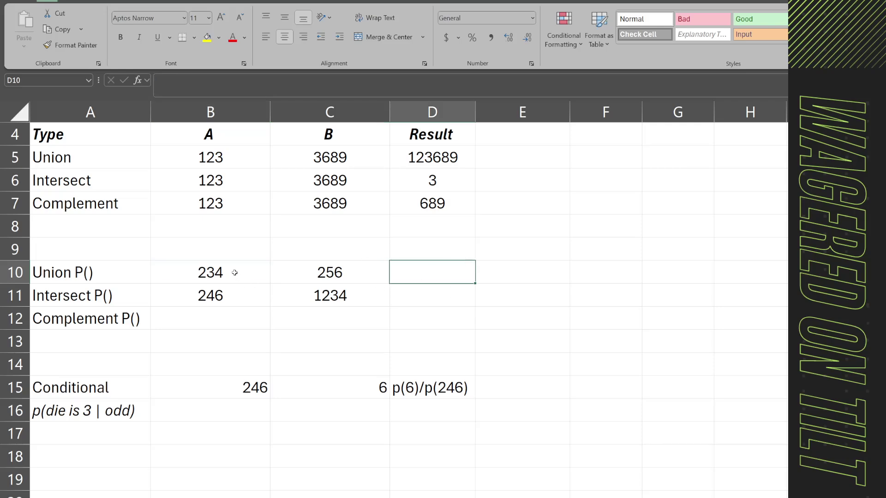
click(209, 274)
click(362, 275)
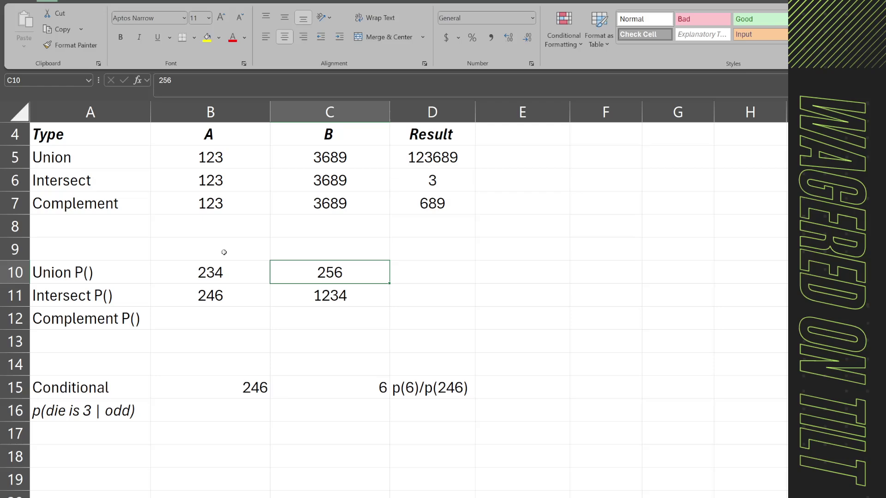
Calculate the union probability in D10 with the formula =(3/6)+(2/6).
double_click(422, 270)
text(=)
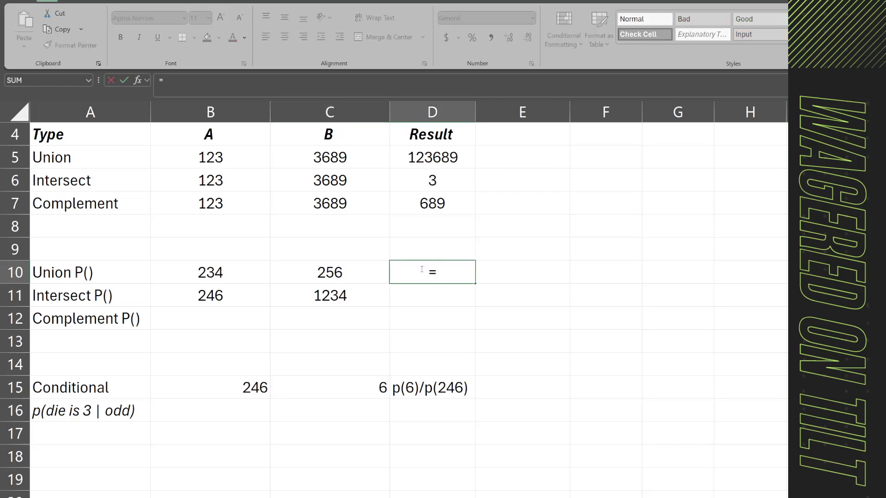
text((3/6)+)
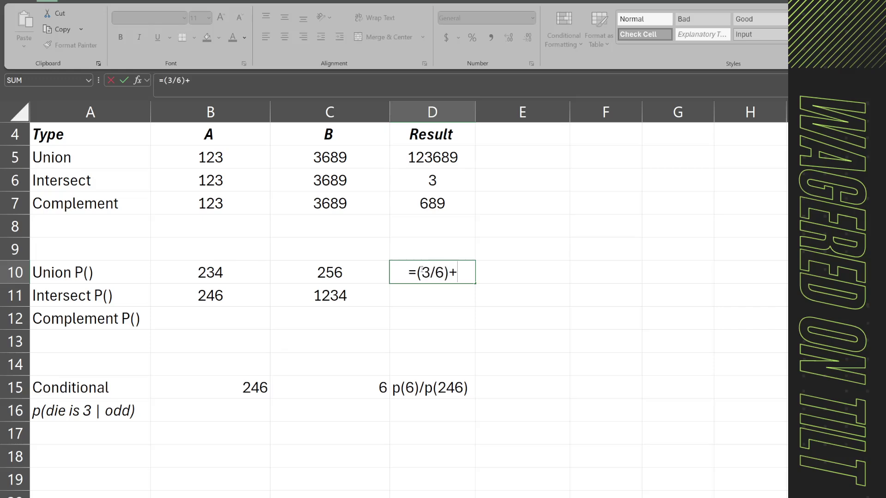
text((2/6)
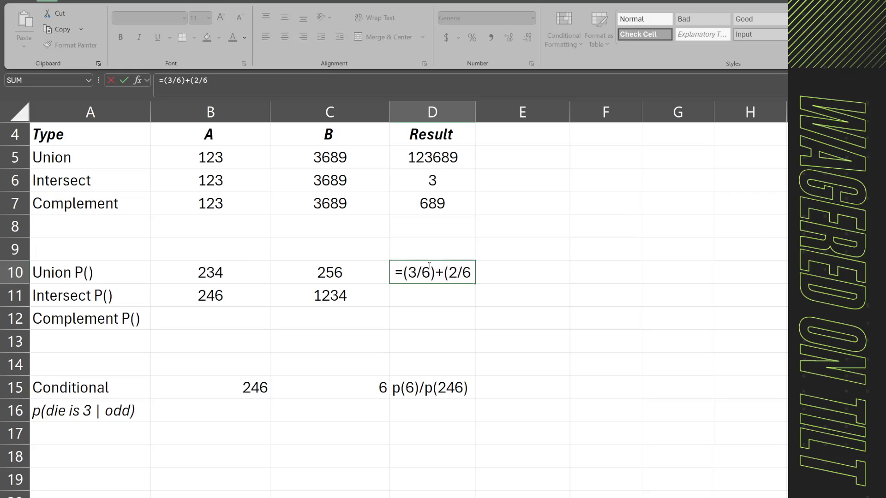
text())
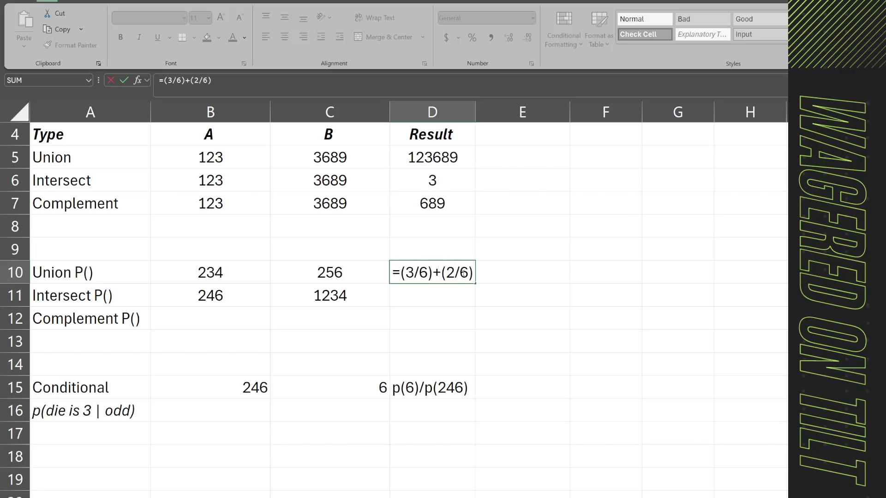
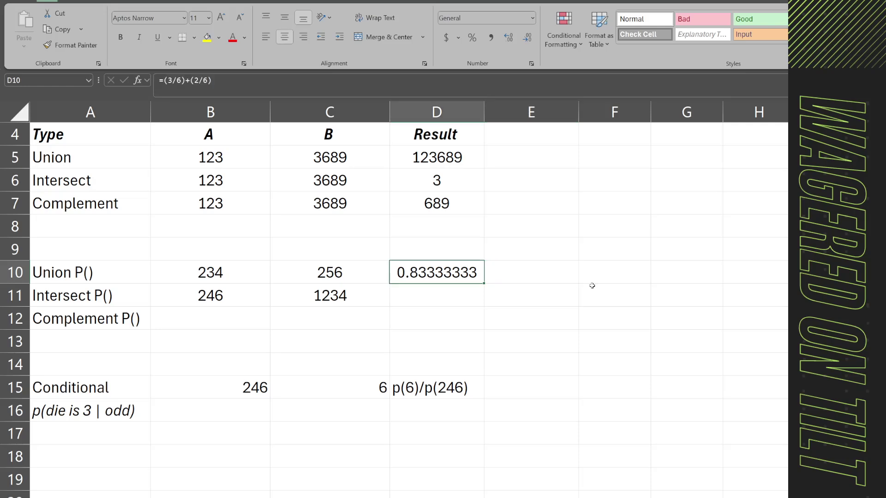
Enter =5/6 in E10 as a check of the union probability, and clear the cell again.
click(553, 275)
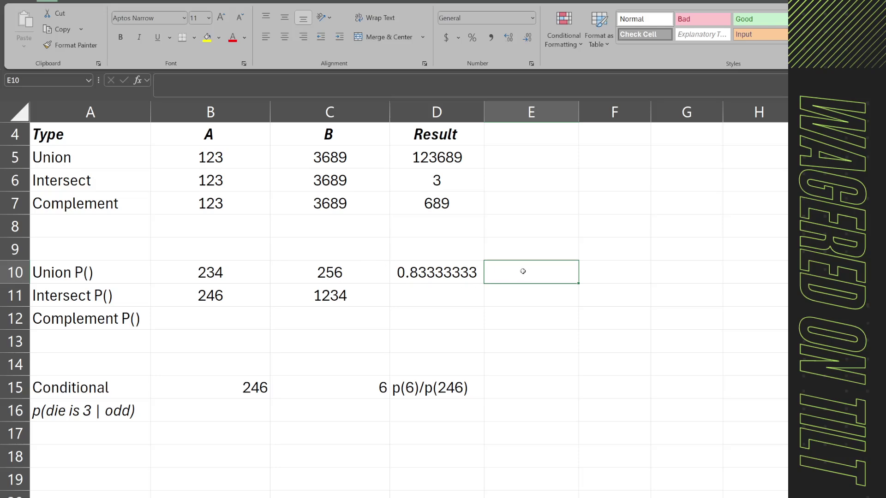
text(=5/6)
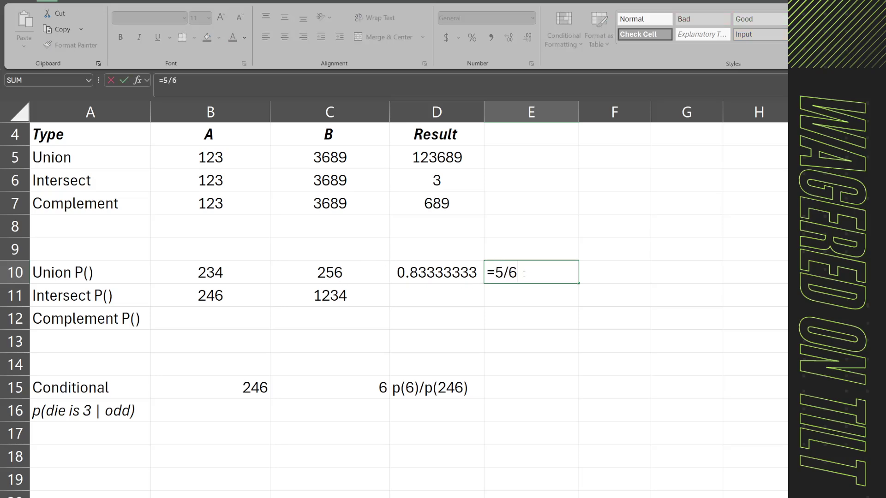
key(Return)
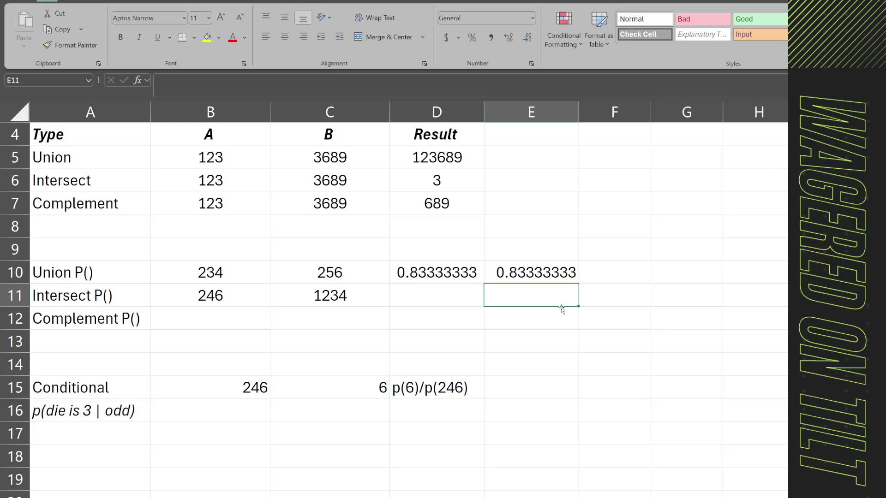
click(540, 271)
key(Delete)
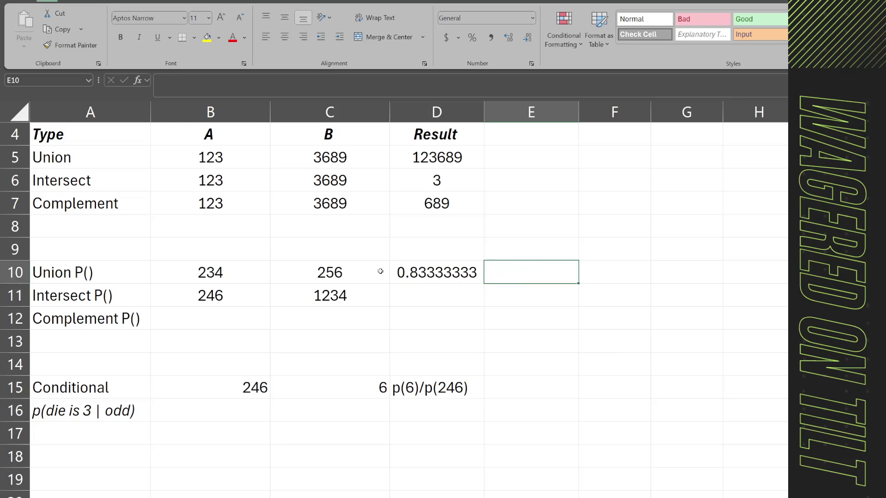
Calculate the Intersect P() probability in D11 with the formula =1/6.
click(112, 295)
click(241, 296)
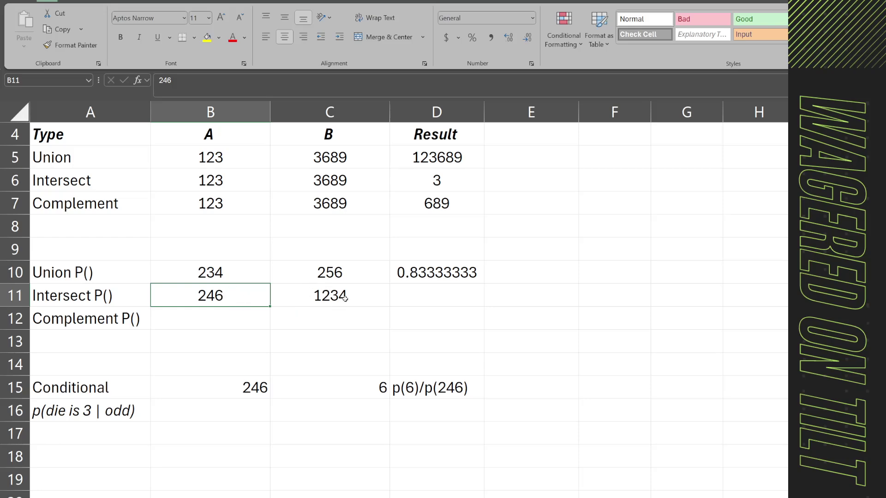
click(419, 296)
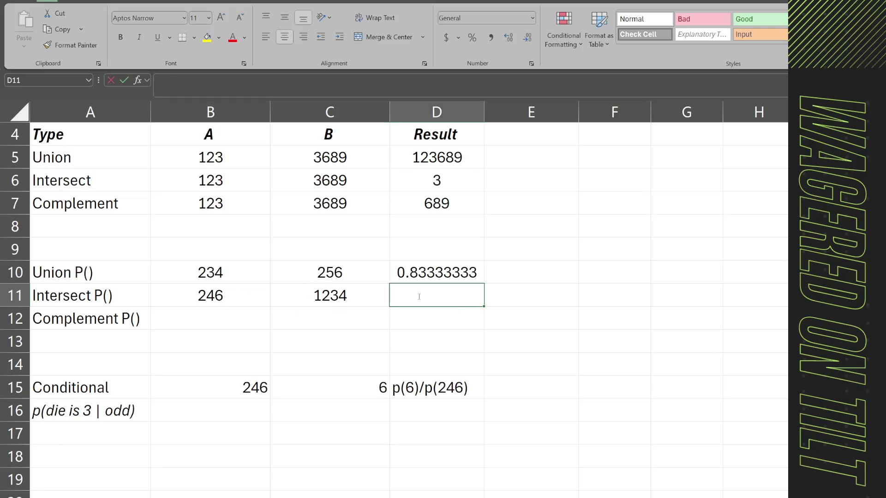
text(=)
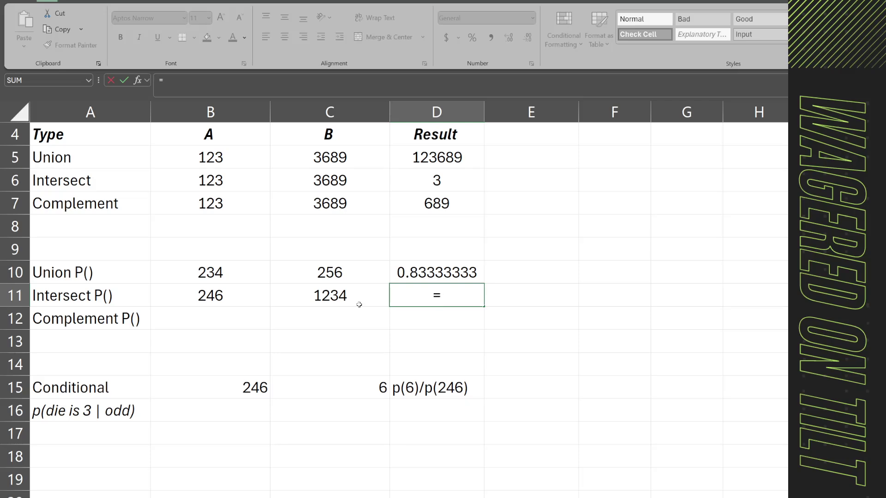
text(1/6)
key(Return)
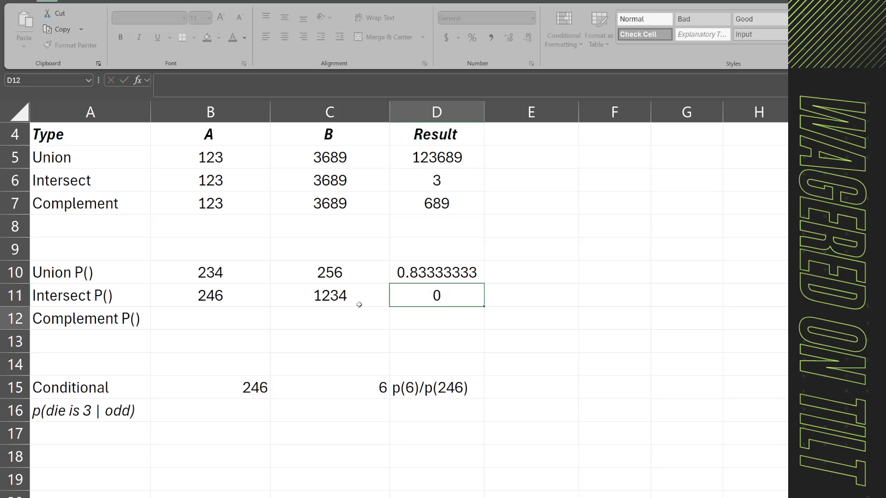
Examine the Intersect P() example in row 11, checking which numbers B11 and C11 share against the probability in D11.
click(149, 295)
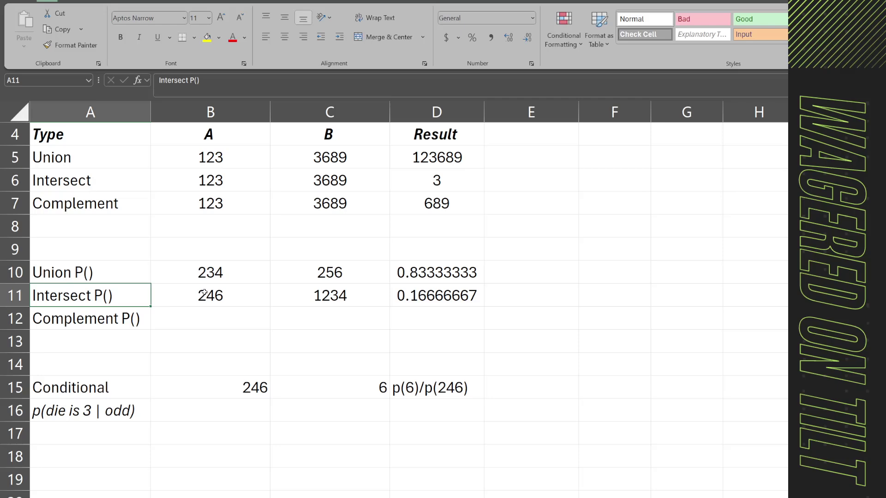
click(228, 299)
click(315, 301)
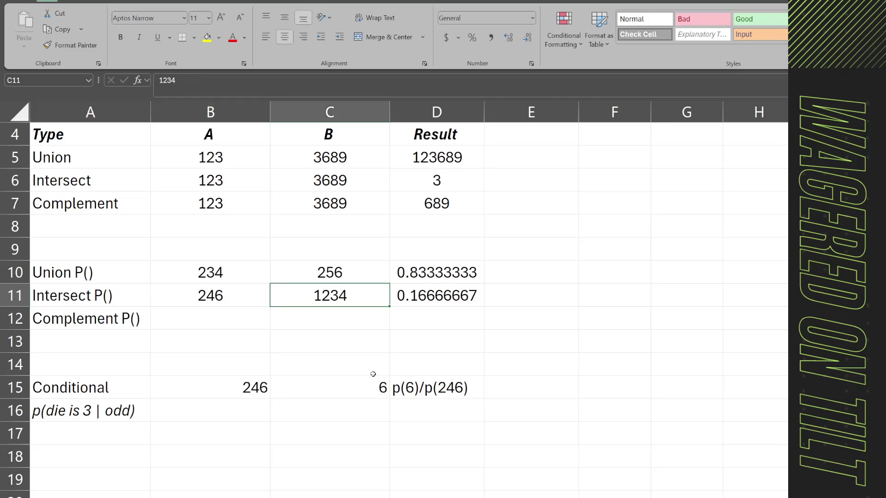
click(431, 281)
click(470, 299)
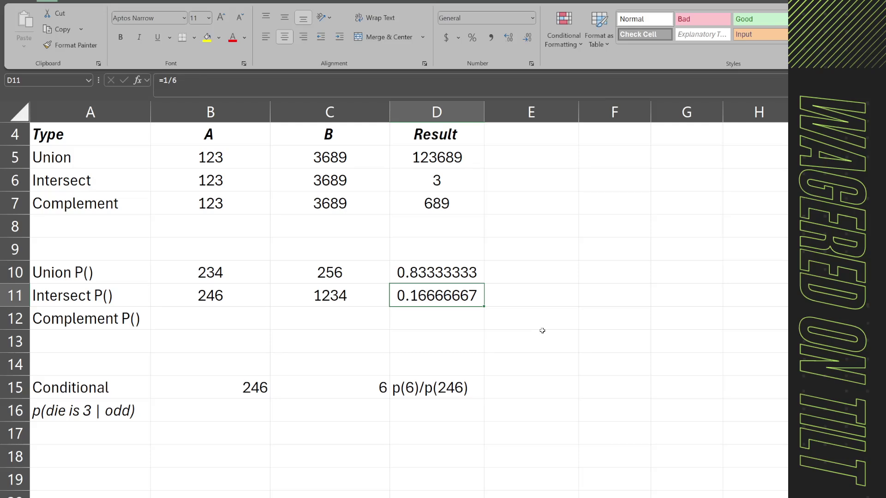
key(Left)
key(Left)
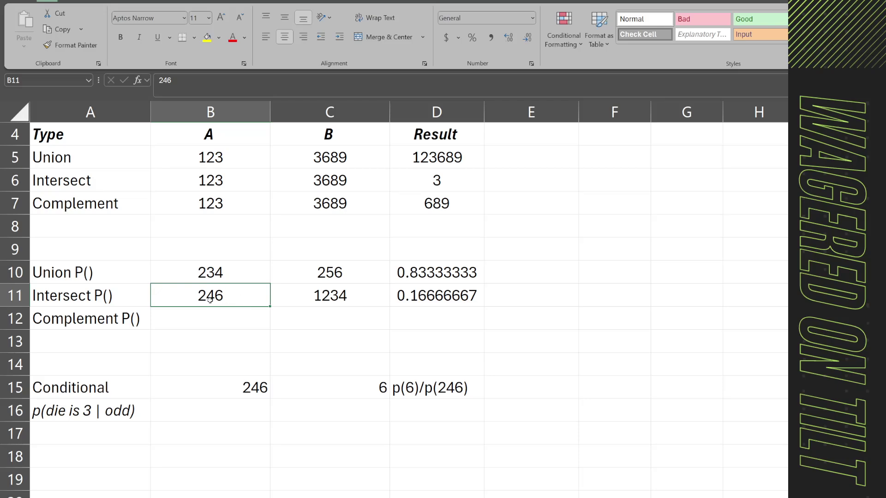
click(309, 298)
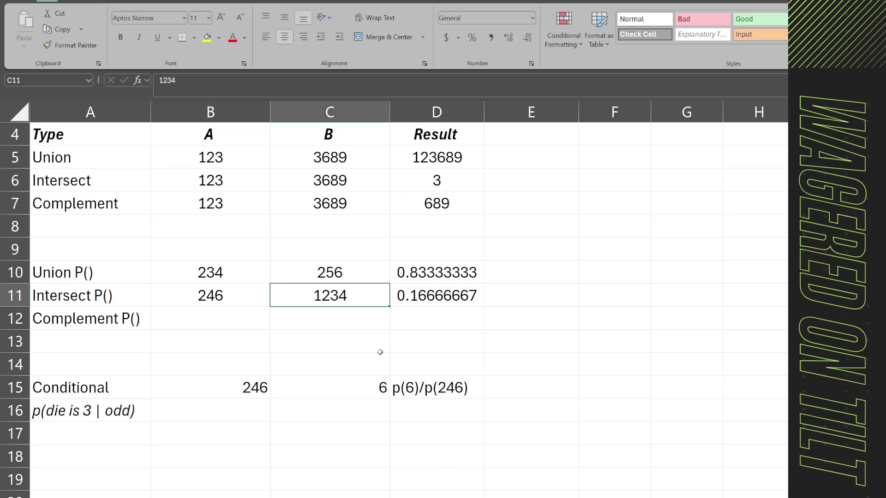
click(186, 303)
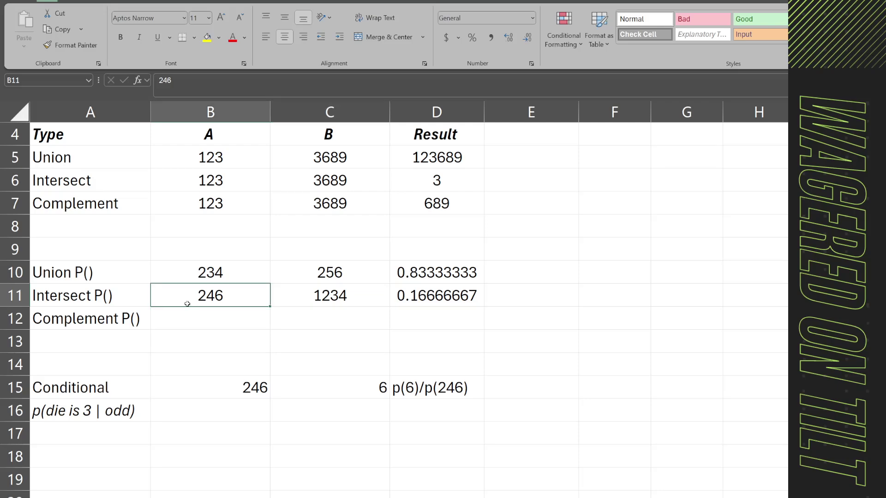
click(316, 296)
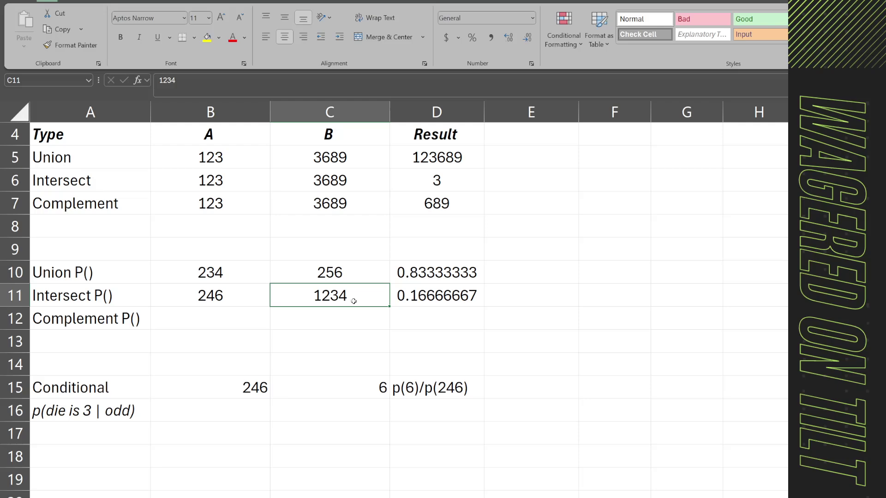
click(212, 298)
click(323, 296)
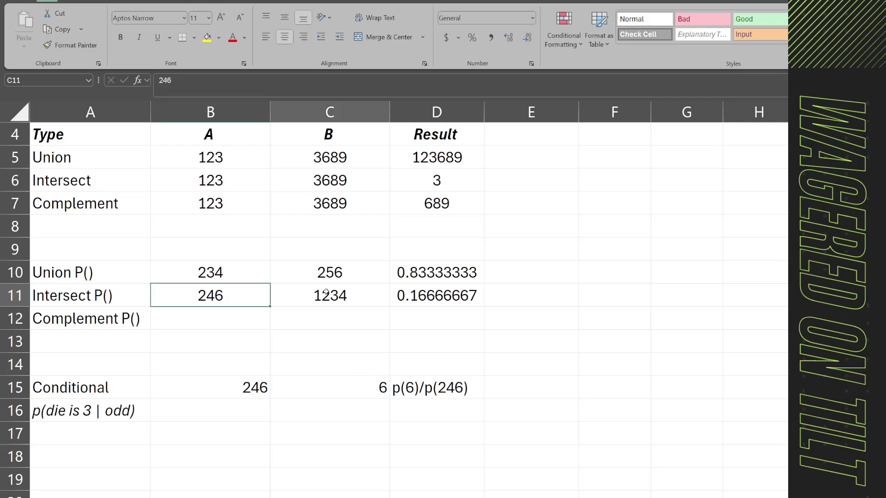
Examine the Intersect P() result in D11 and the conditional example in row 15 with the p(die is 3 | odd) notation in A16.
click(403, 294)
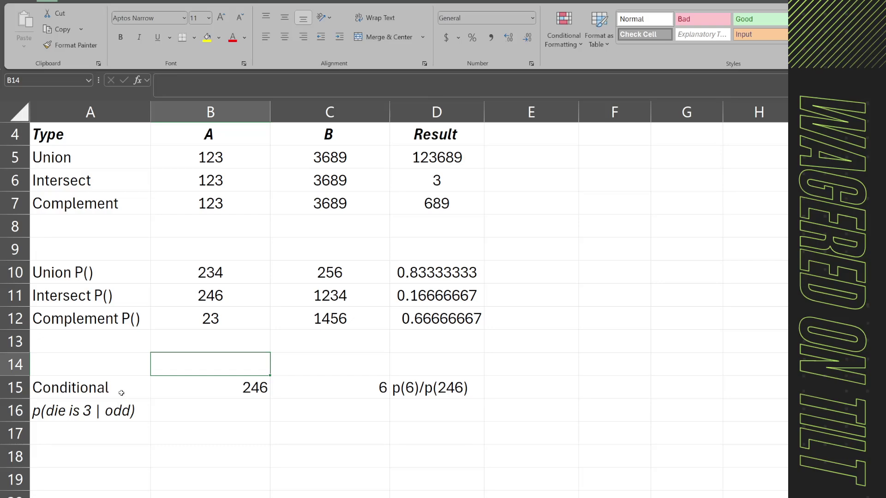
click(121, 393)
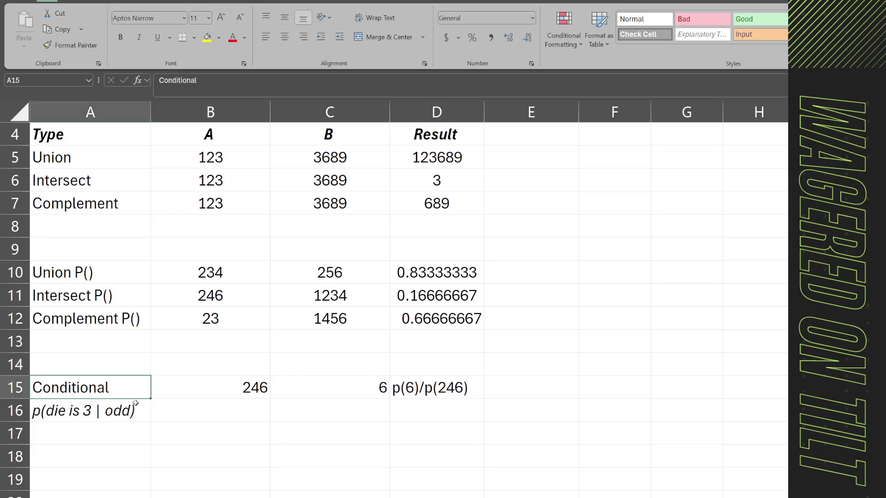
click(129, 454)
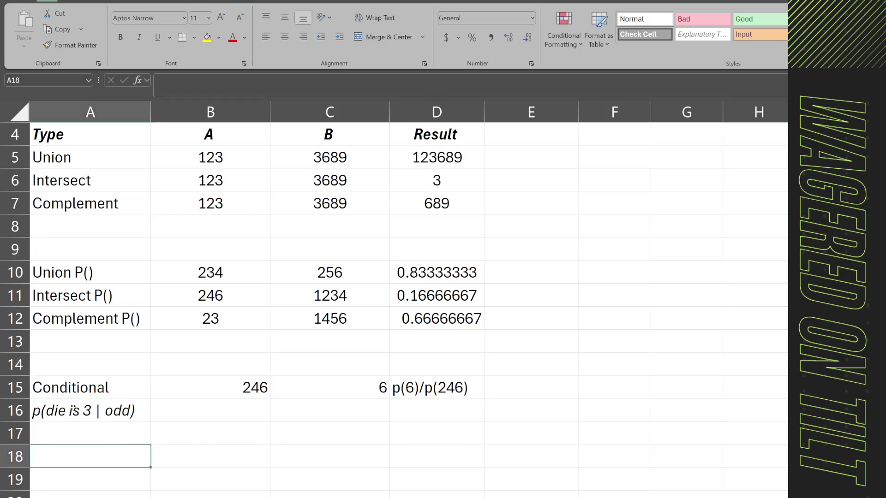
key(Up)
key(Up)
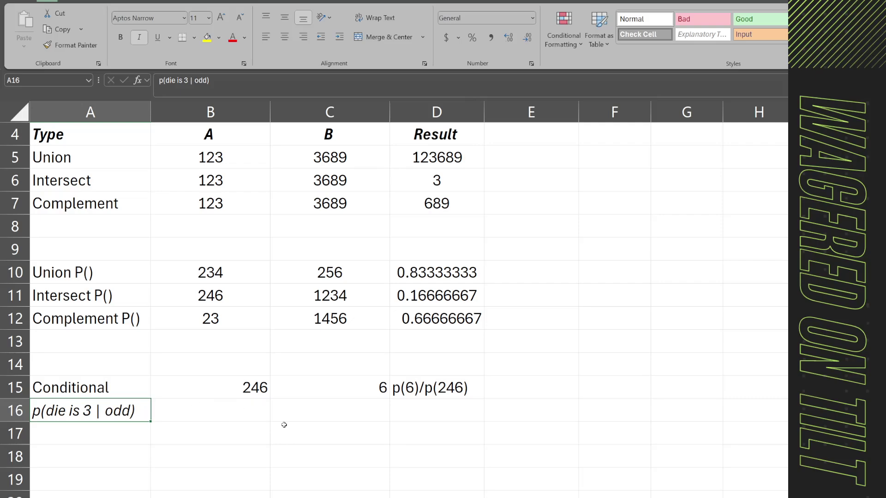
key(Up)
key(Right)
key(Right)
click(318, 404)
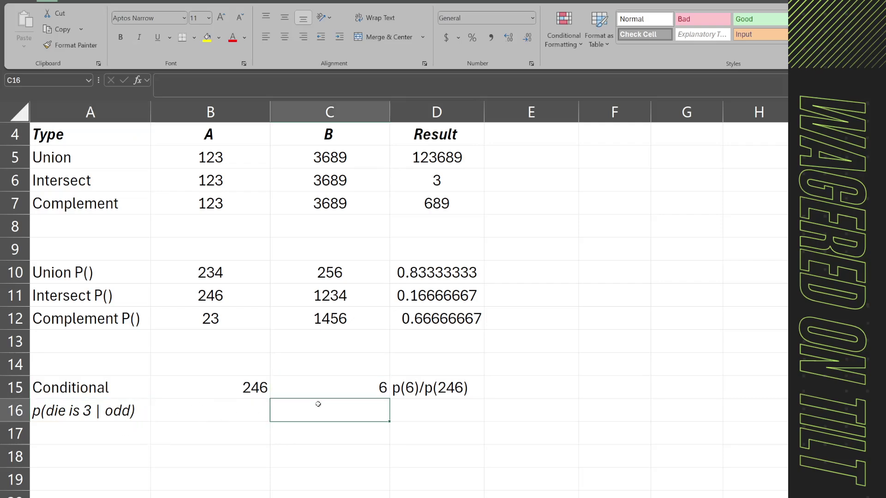
key(Up)
key(Right)
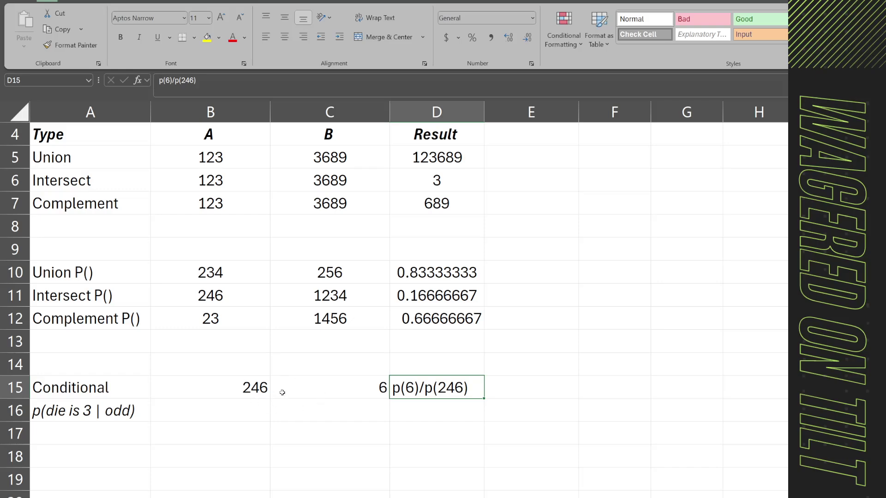
Compare the condition set in B15 with the outcome in C15, relating them to the notation in A16.
click(263, 399)
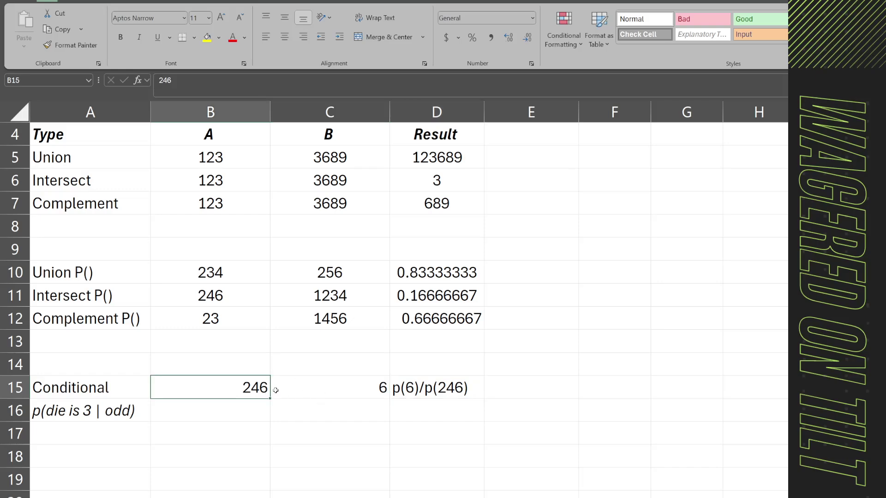
click(197, 421)
click(97, 407)
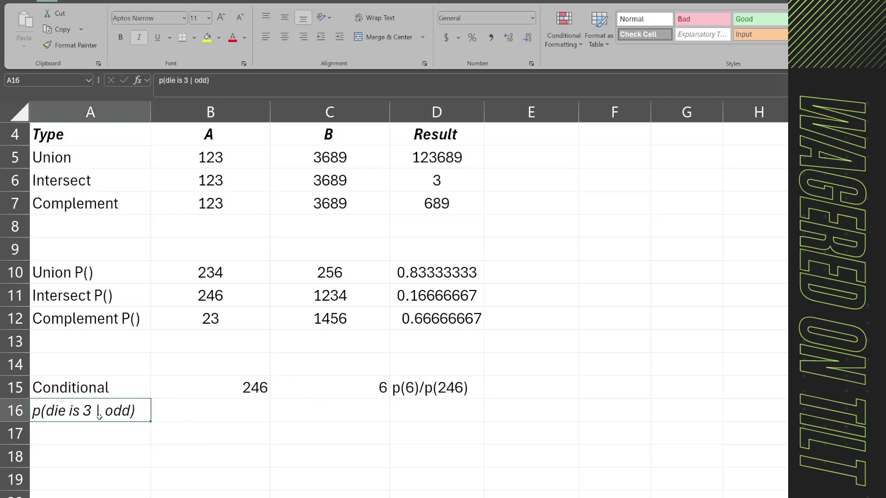
click(240, 373)
click(256, 391)
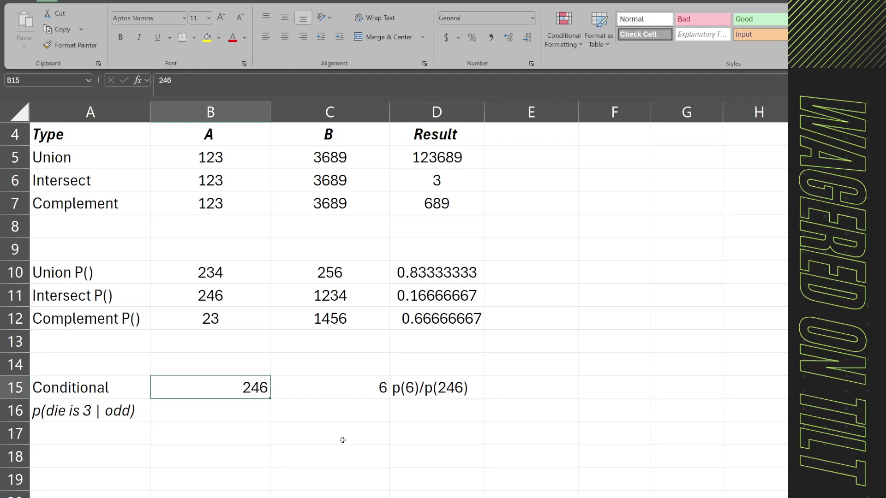
click(317, 383)
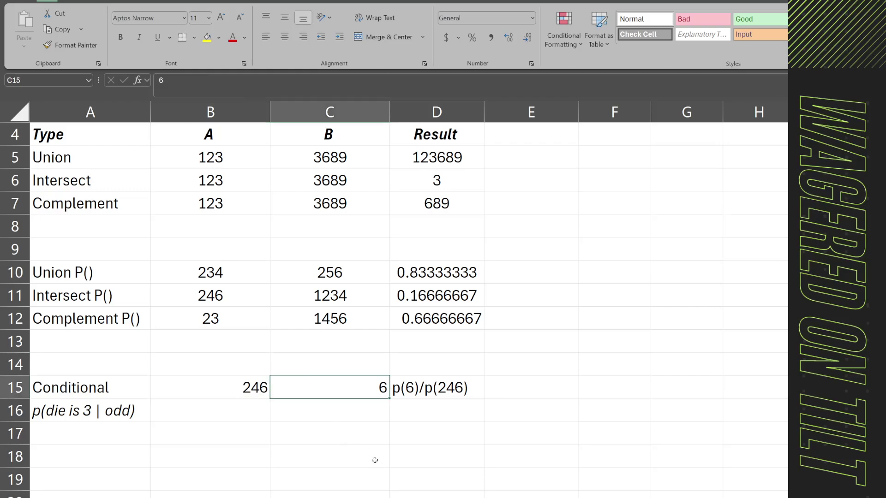
click(225, 396)
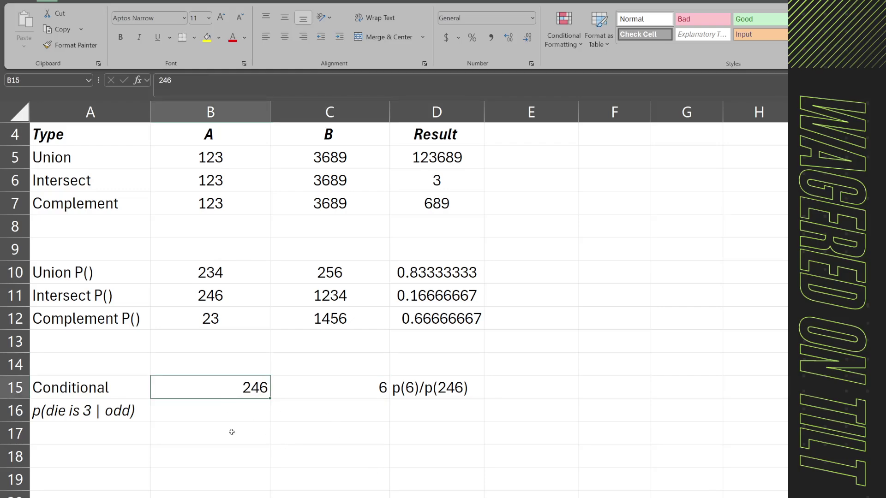
click(329, 390)
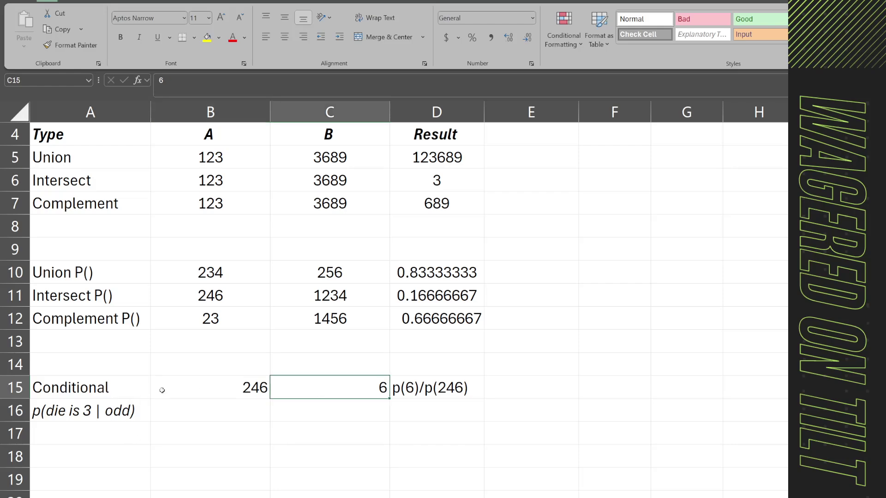
click(162, 390)
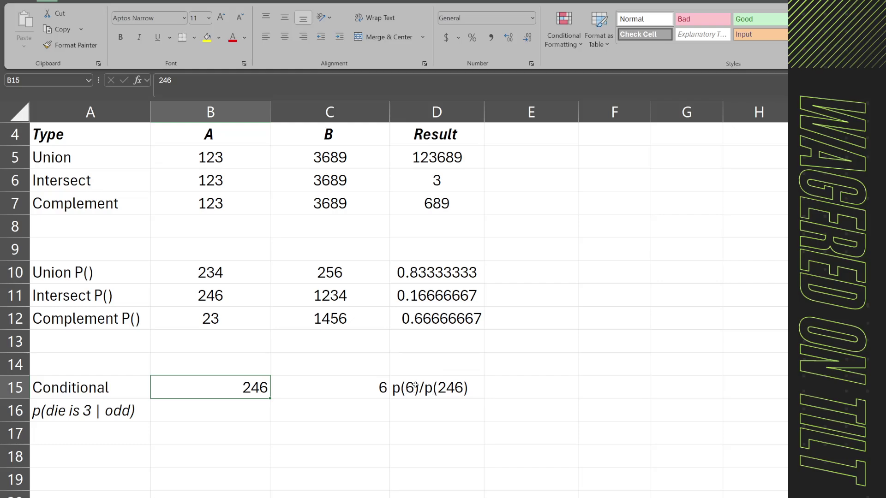
Match the numerator and denominator of the conditional expression in D15 to the outcome in C15 and the condition set in B15.
click(392, 391)
click(256, 395)
key(Right)
click(259, 391)
click(342, 389)
click(399, 394)
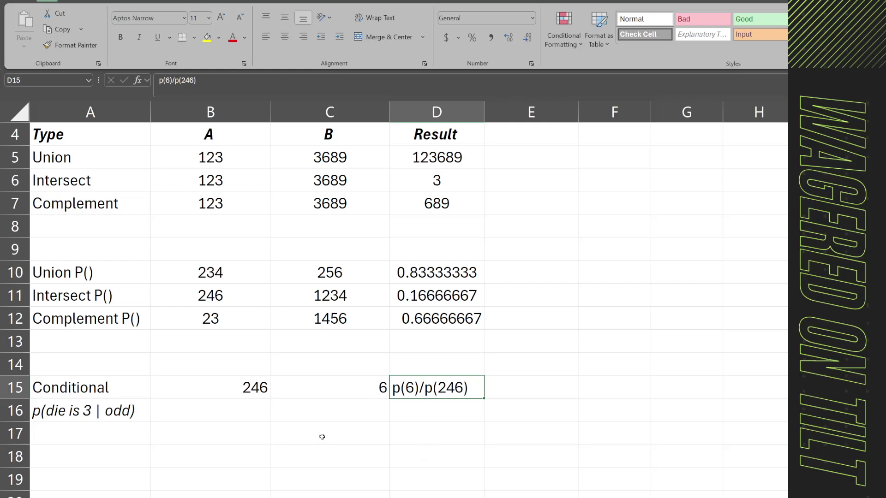
click(238, 388)
click(433, 394)
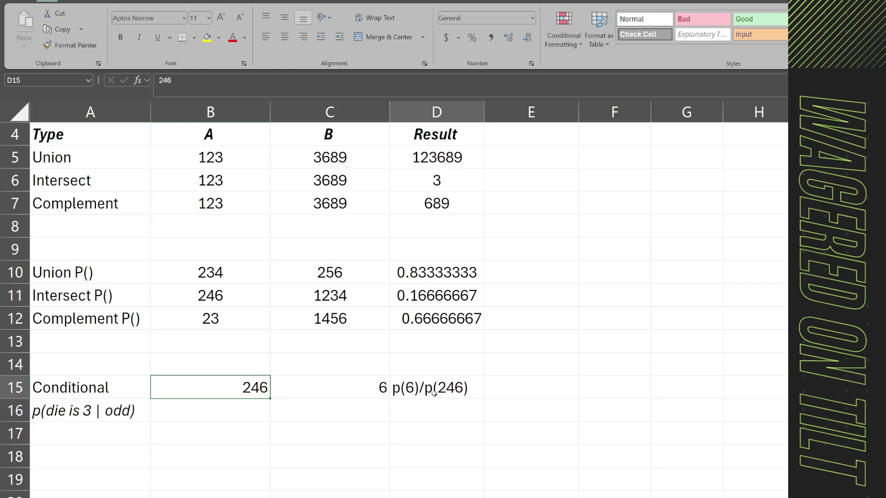
click(252, 396)
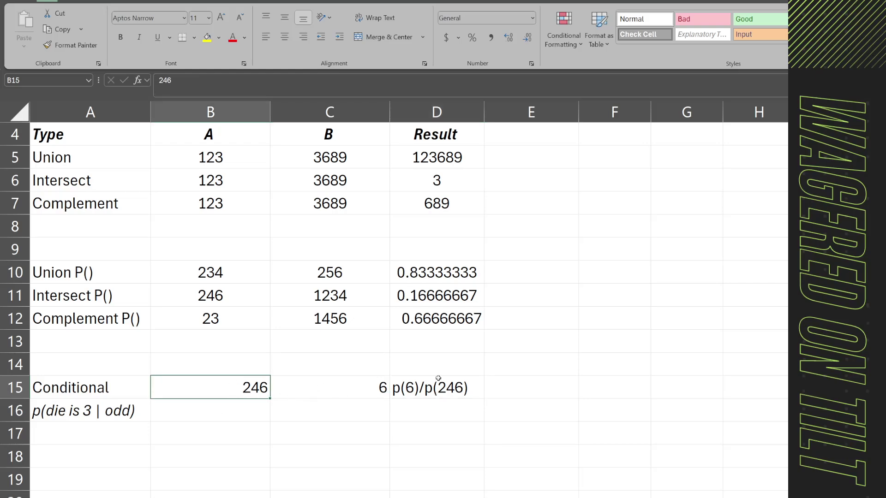
click(411, 396)
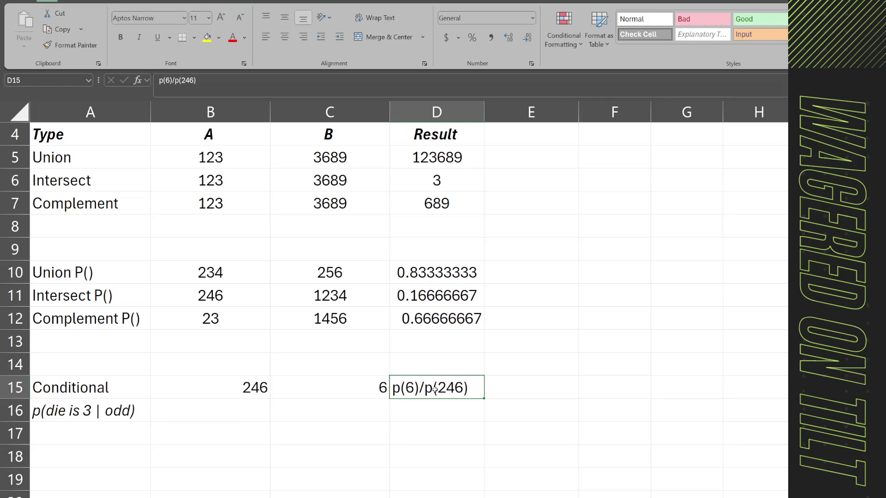
Calculate the conditional probability in E15 with the formula =(1/6)/(3/6).
click(522, 387)
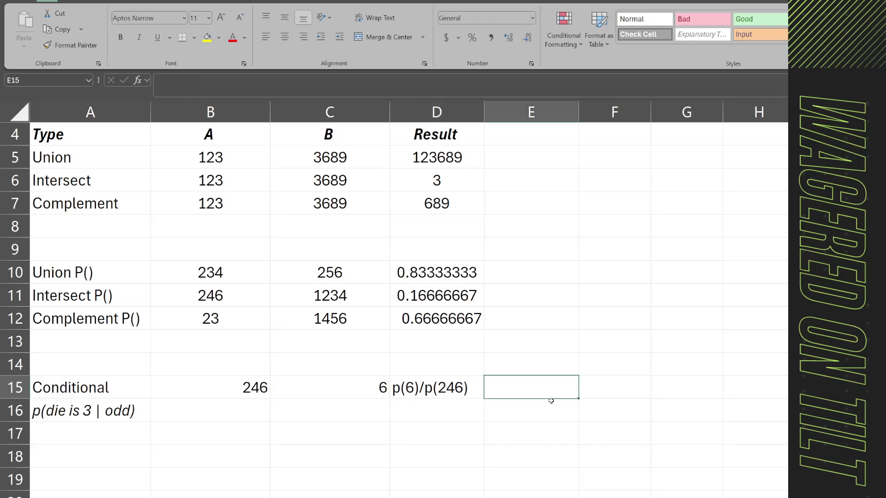
text(=()
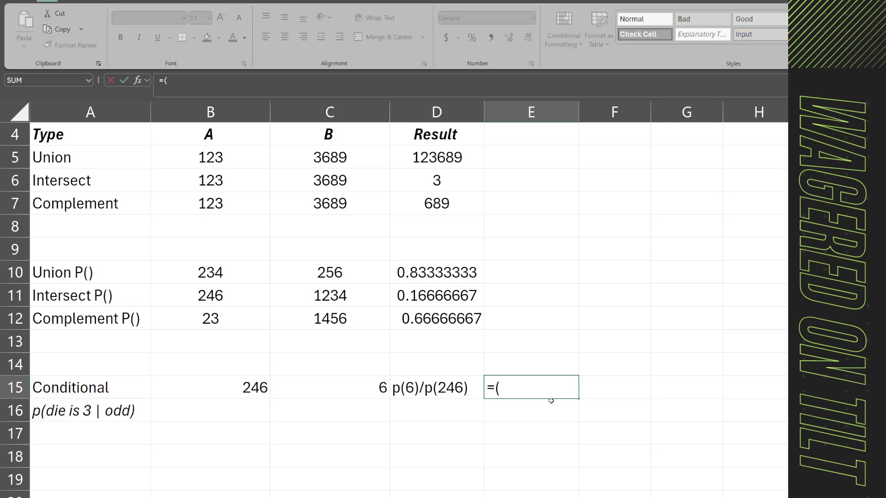
text(1/6)/(3/6)
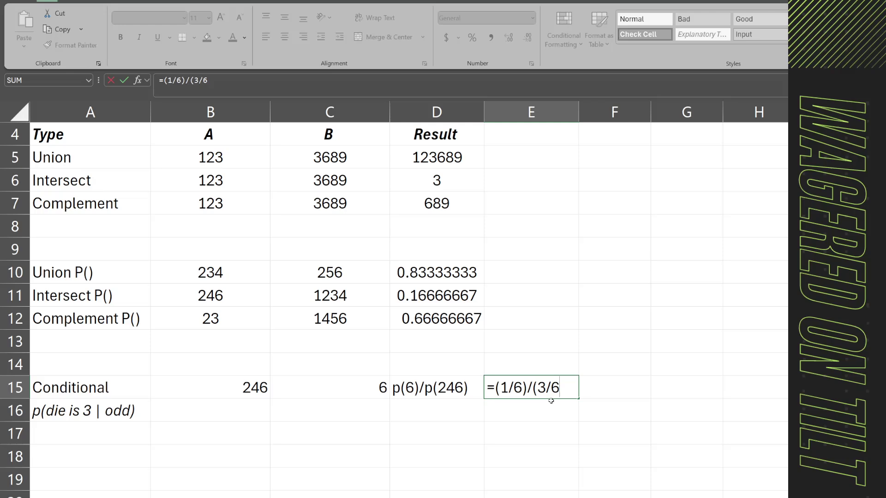
text())
key(Return)
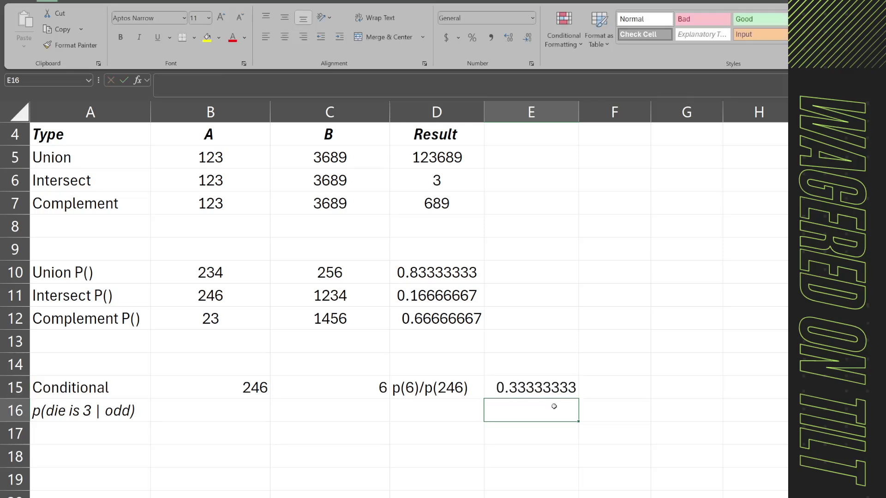
Review the conditional example by checking the outcome in C15 against the condition set in B15 and the notation in A16.
click(261, 384)
click(386, 345)
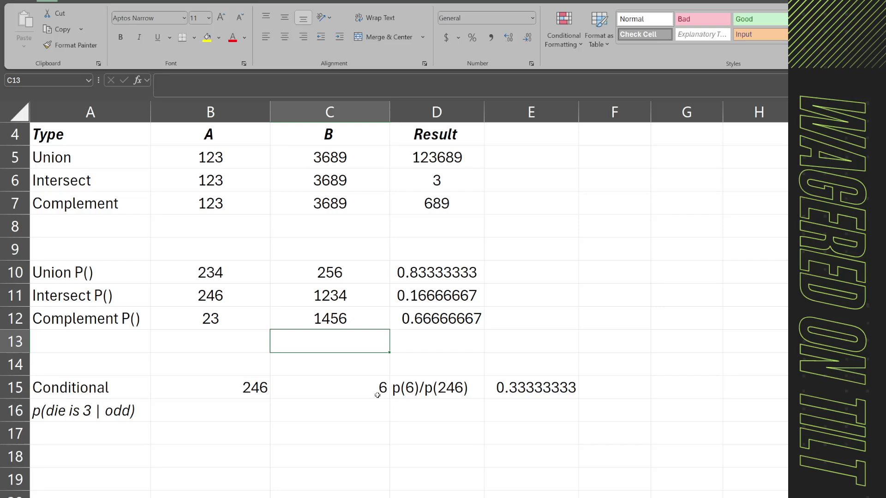
click(378, 396)
click(242, 390)
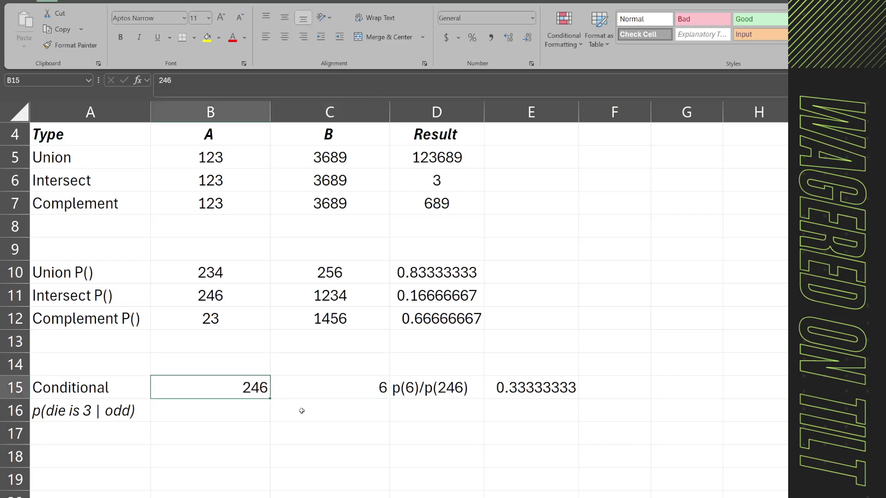
click(311, 385)
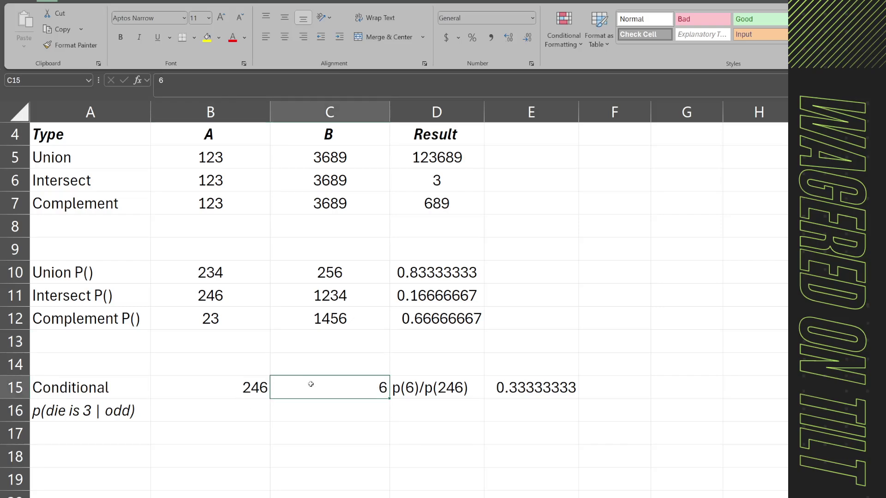
click(68, 411)
click(353, 380)
click(227, 387)
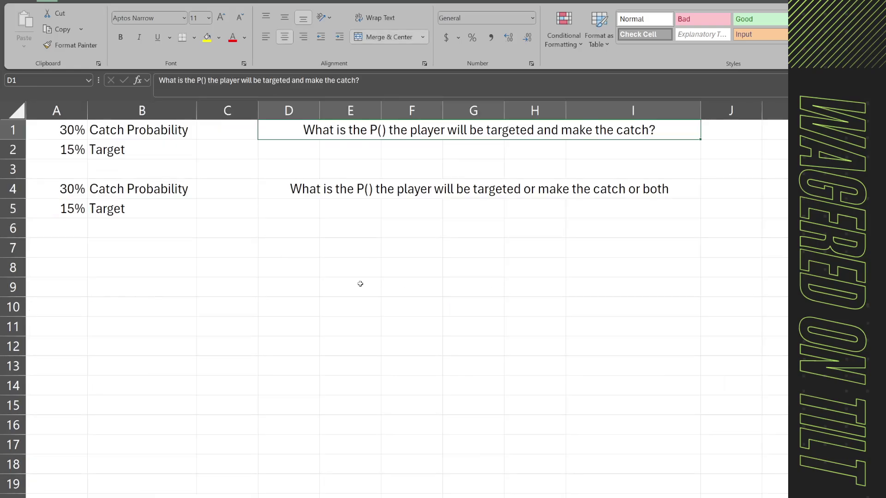
On the player catch sheet, read the questions in D1 and D4 and inspect the catch probability and target values in A1:B2.
click(366, 280)
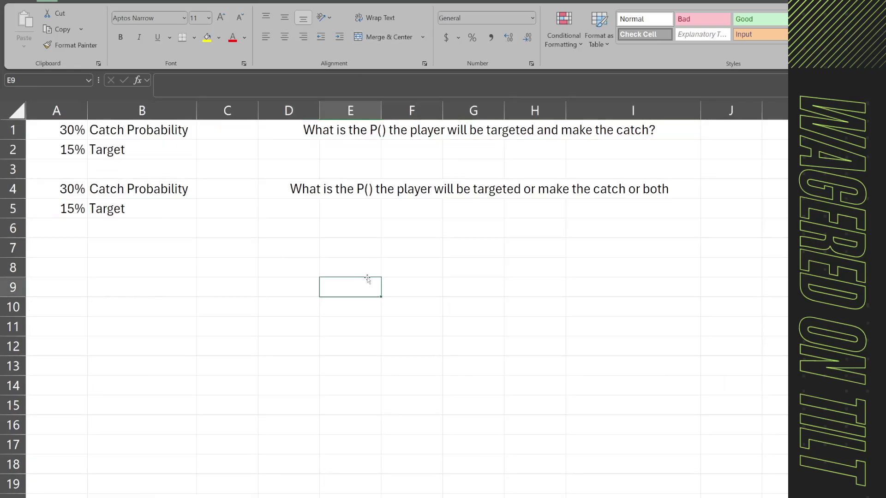
click(360, 200)
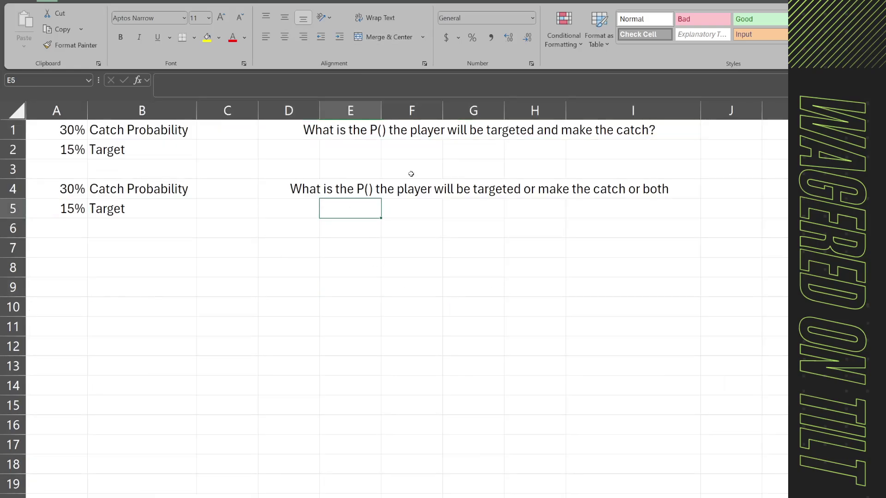
click(341, 136)
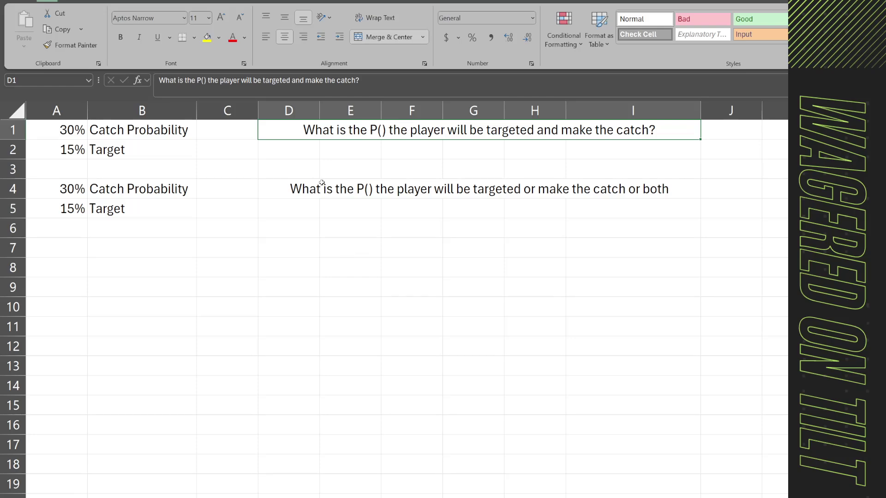
click(188, 222)
click(323, 214)
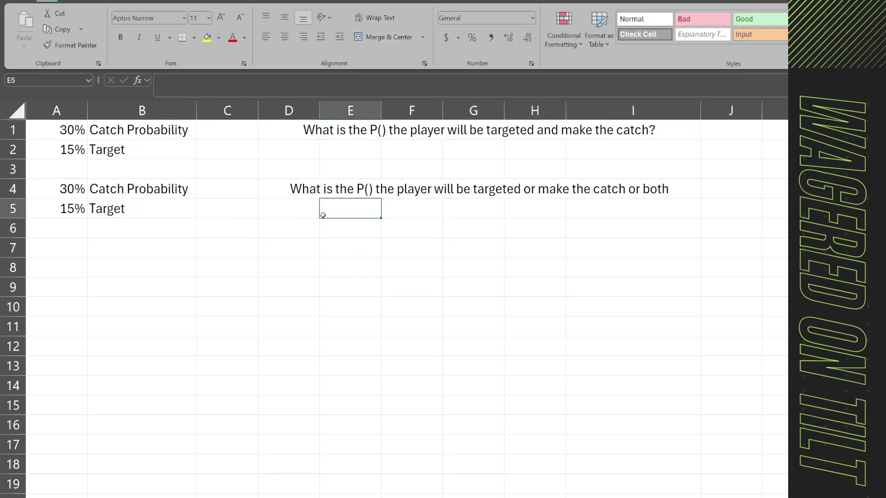
click(334, 151)
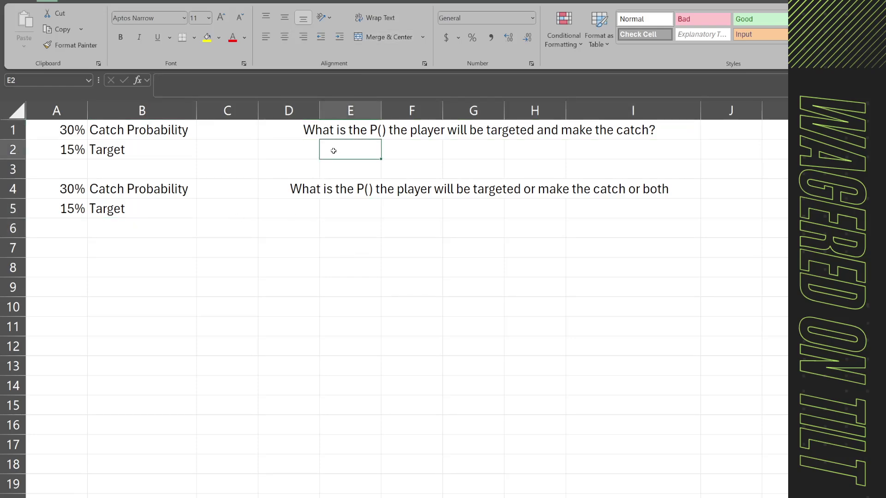
click(327, 132)
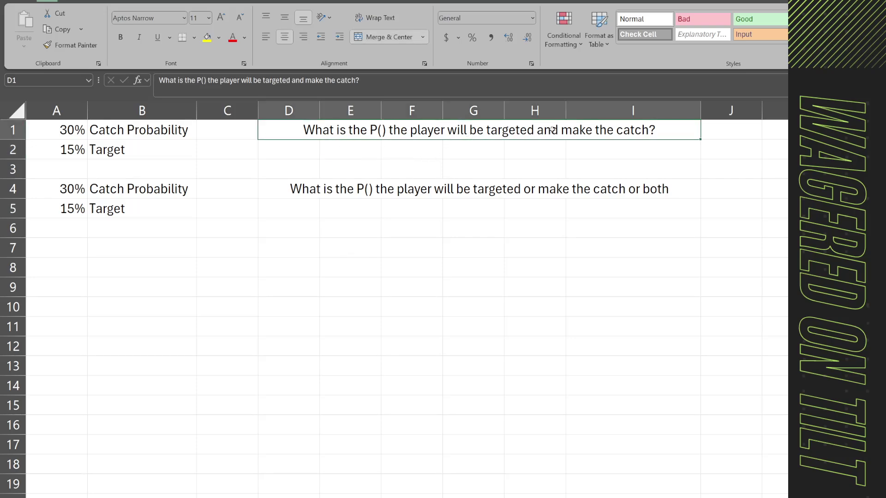
click(121, 135)
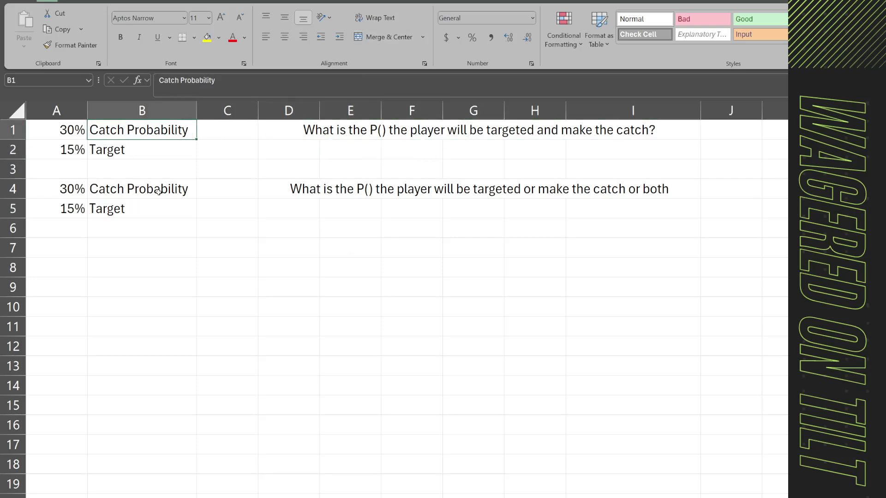
click(53, 136)
drag(66, 141, 138, 132)
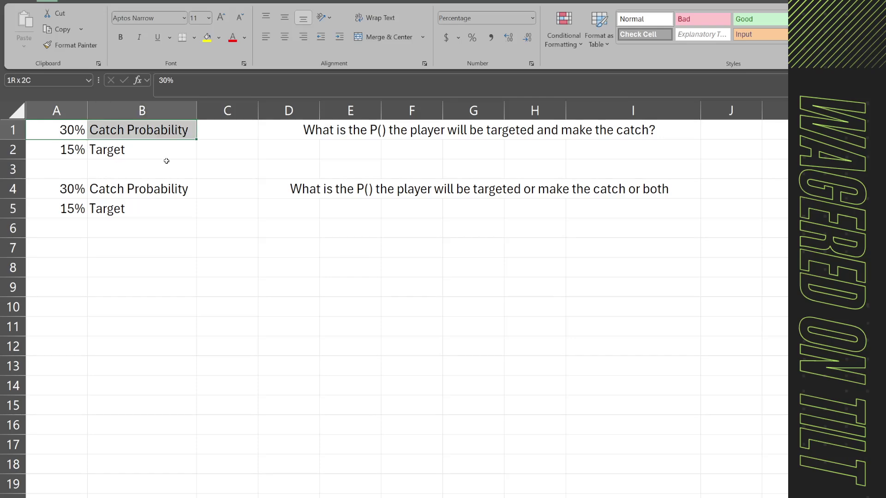
click(63, 150)
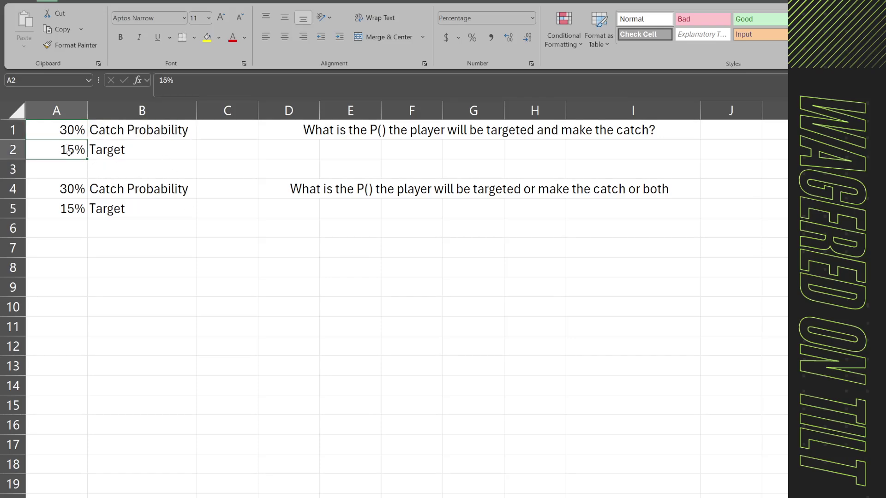
drag(74, 153, 139, 151)
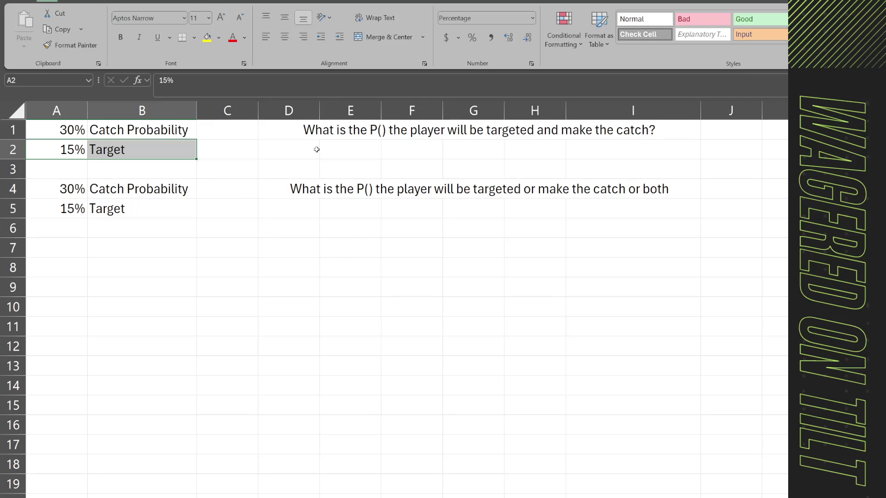
Calculate the probability of being targeted and making the catch in E2 with =A2*A1, and check it against the two inputs.
click(366, 150)
click(70, 133)
click(73, 150)
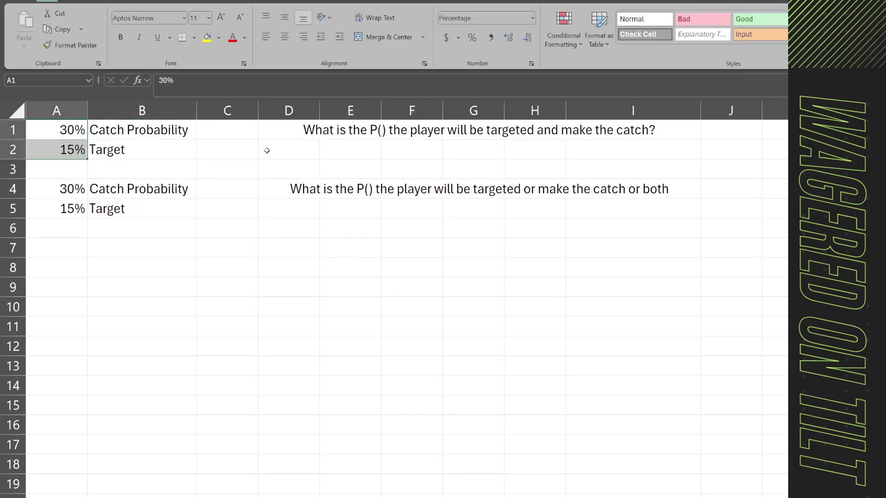
click(347, 150)
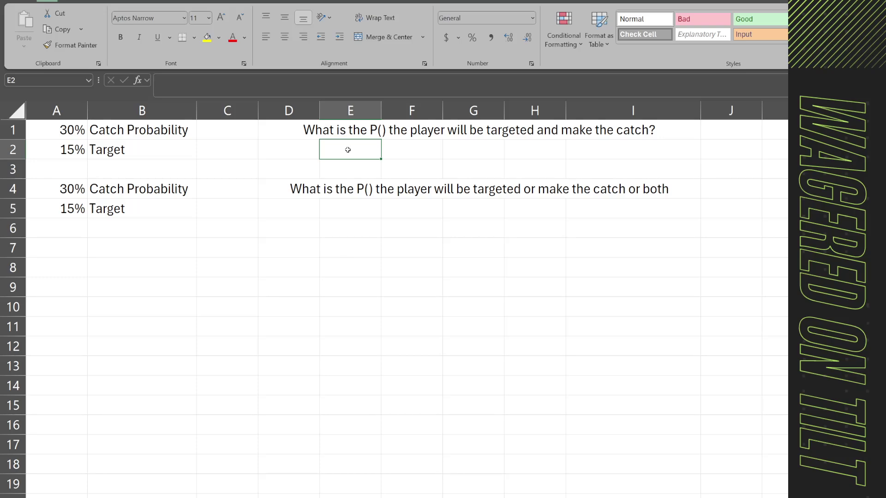
text(=)
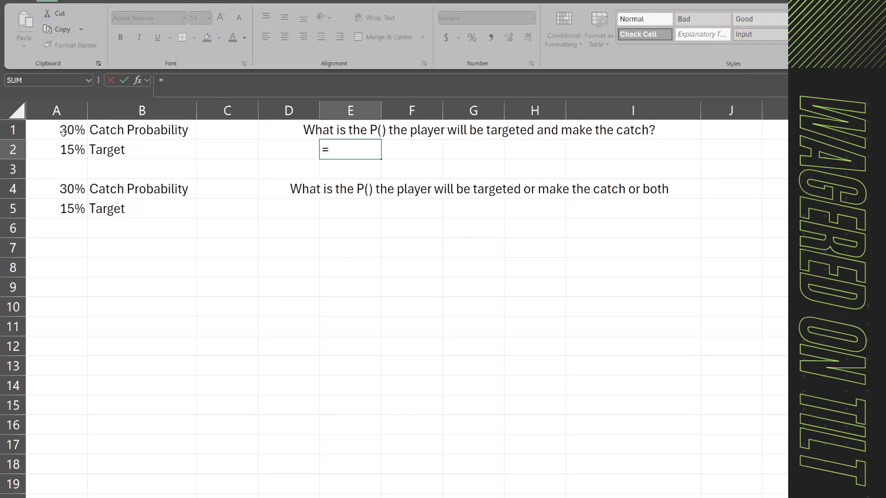
click(71, 149)
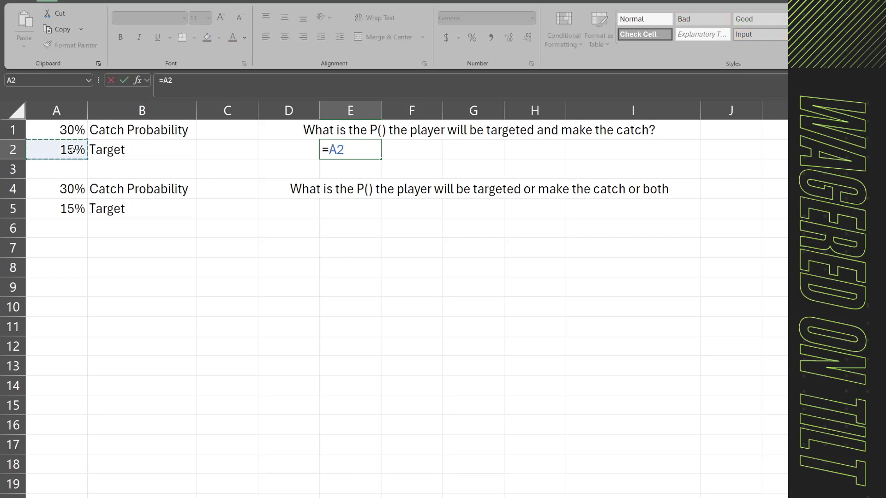
text(*)
click(60, 130)
key(Return)
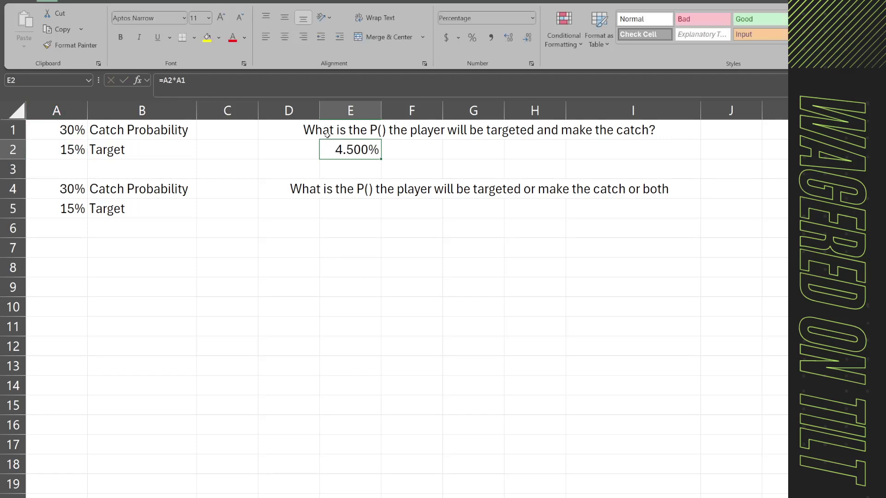
click(65, 149)
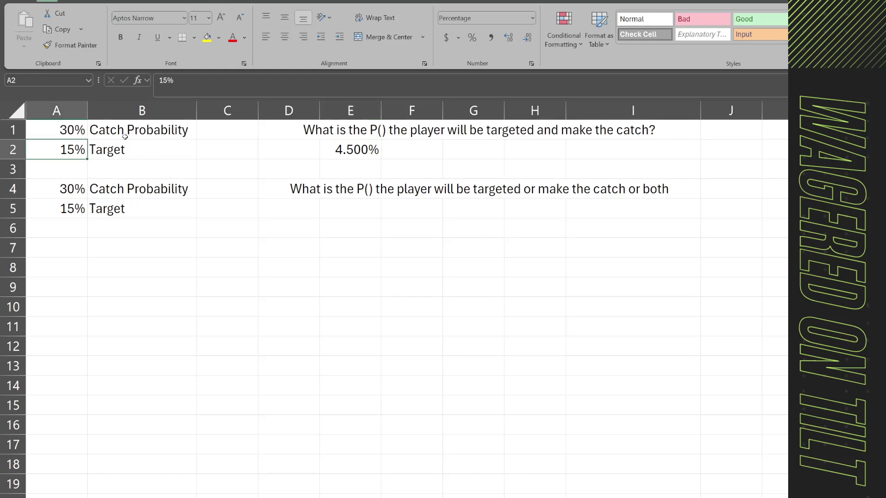
click(63, 129)
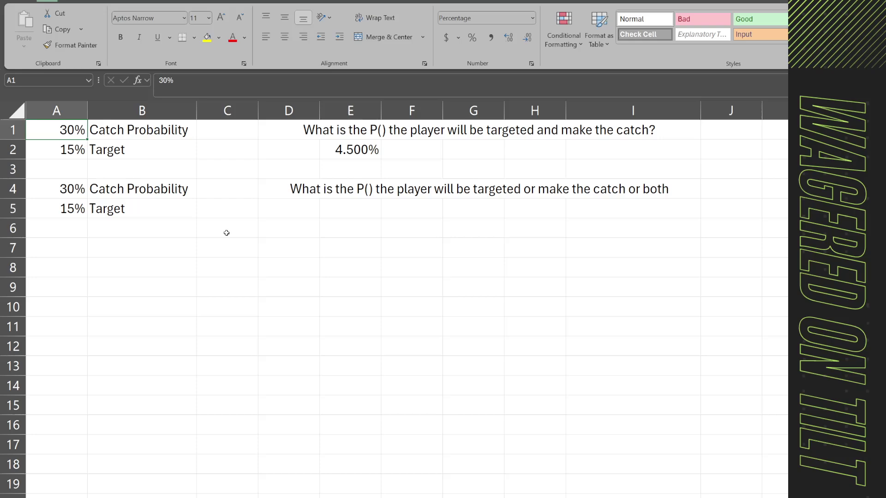
click(351, 149)
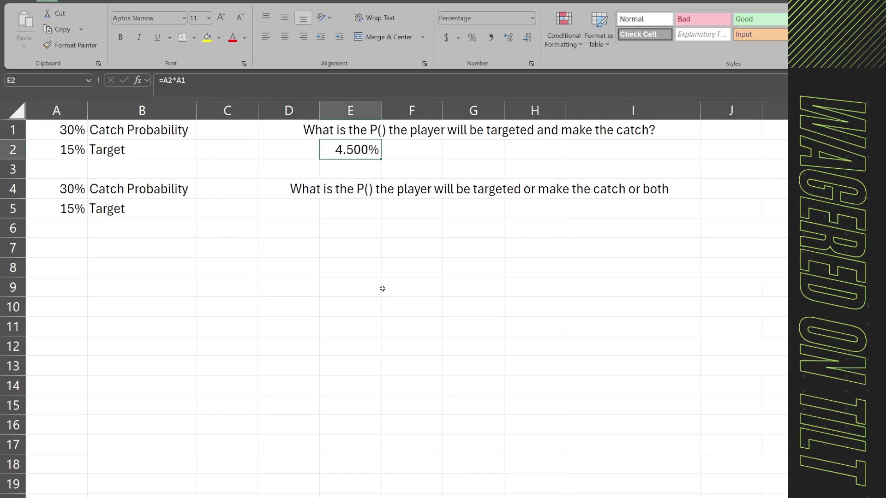
Replace "targeted" with "QB passes" in the question in D4.
click(289, 268)
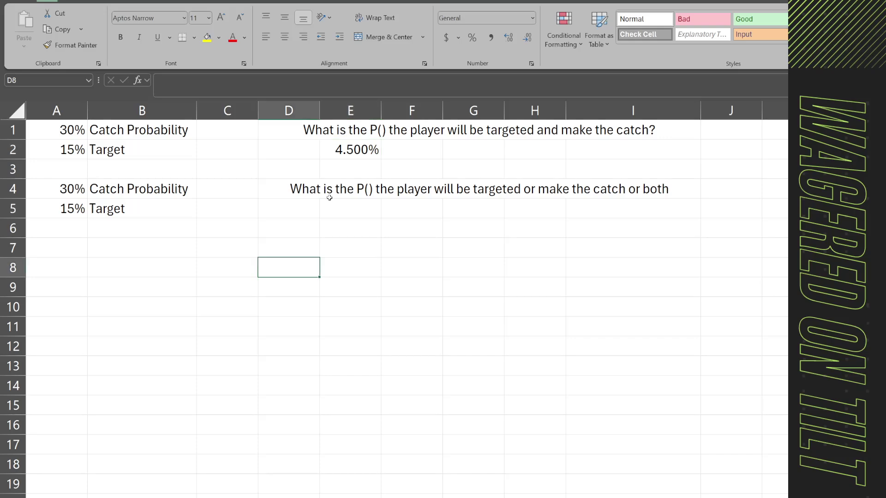
click(336, 192)
click(375, 81)
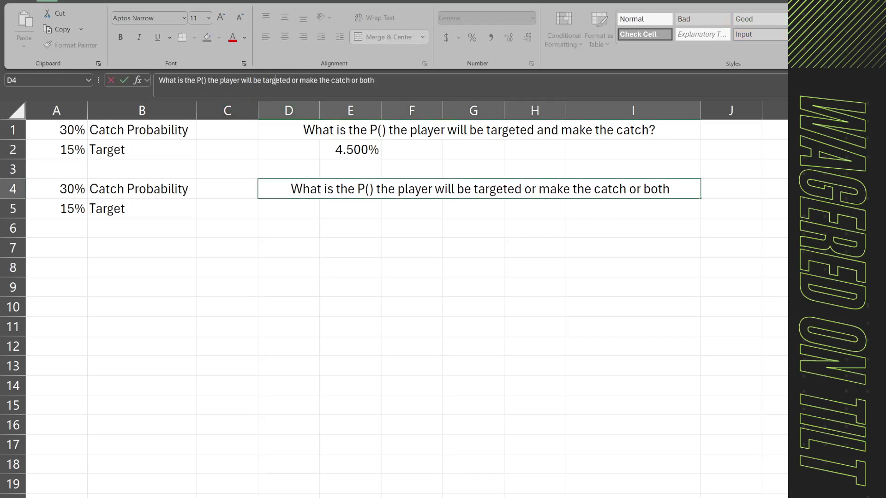
text(QB passes)
key(ctrl+Return)
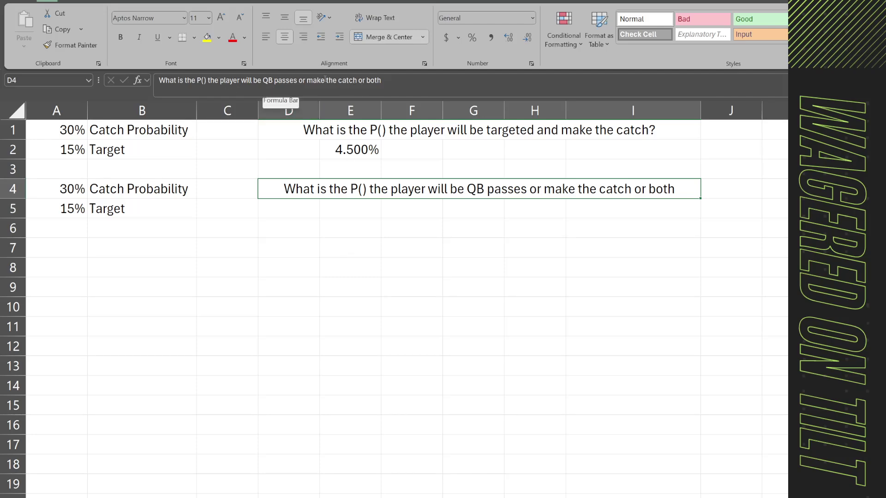
Change the ending of the D4 question to "make a TD or Both".
drag(337, 81, 429, 80)
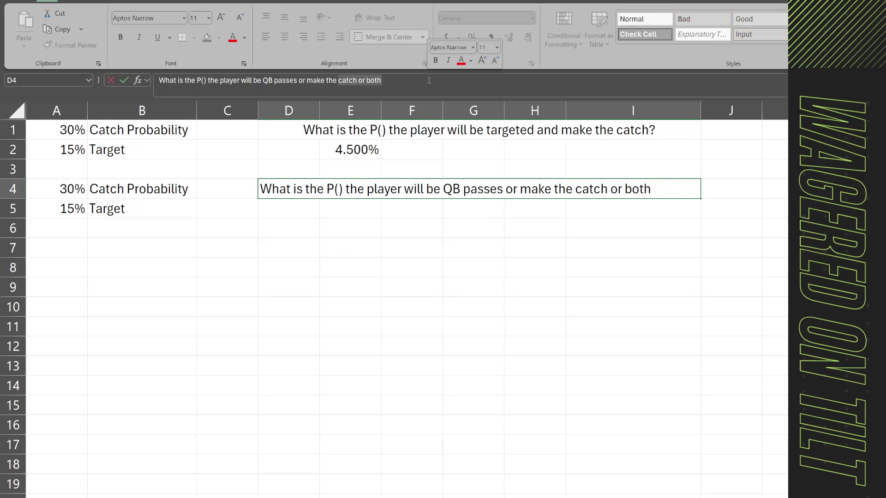
key(BackSpace)
key(BackSpace)
key(BackSpace)
key(BackSpace)
key(BackSpace)
key(BackSpace)
text(ke a T)
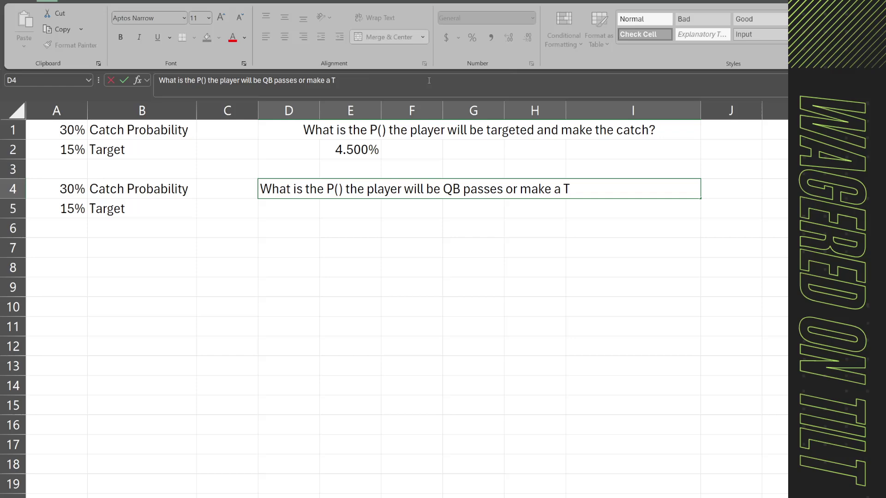
text(D or Both)
key(Return)
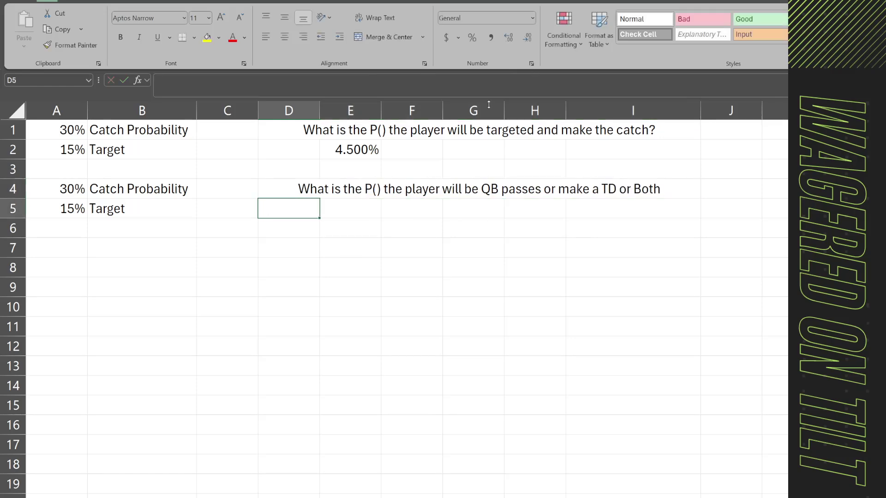
Relabel B4 as "QB Passes" and B5 as "Score TD".
click(349, 202)
click(99, 188)
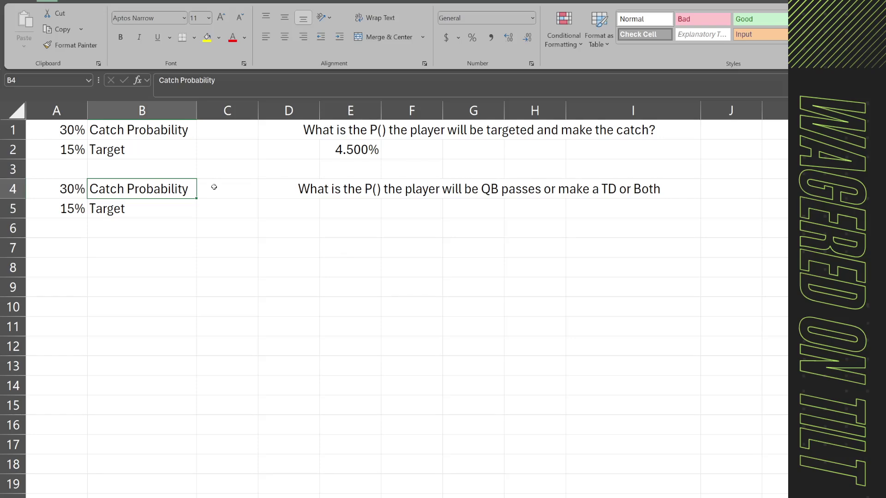
text(QB Passes)
key(Return)
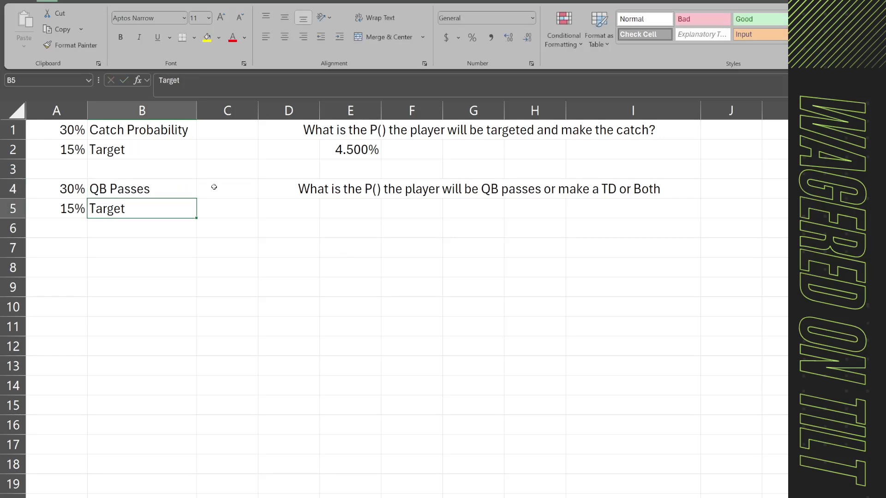
text(Score TD)
key(Return)
Examine the QB Passes and Score TD probabilities in A4:B5 in relation to the question in D4.
click(346, 213)
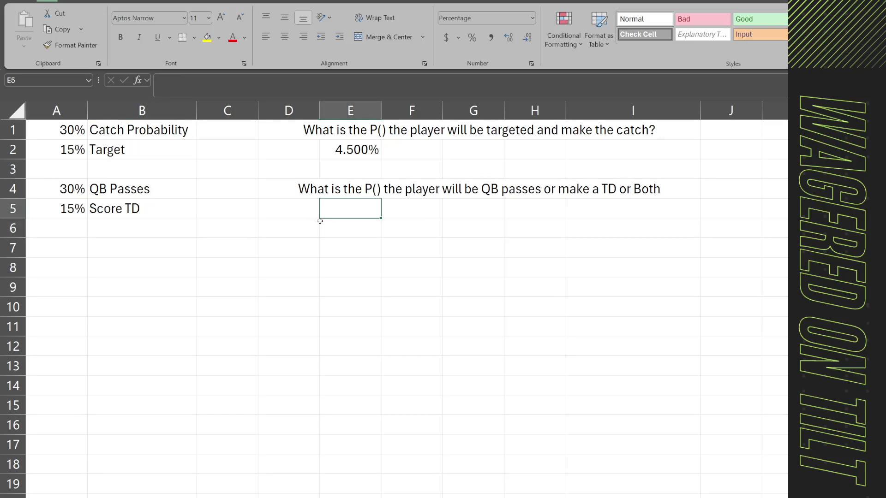
click(72, 181)
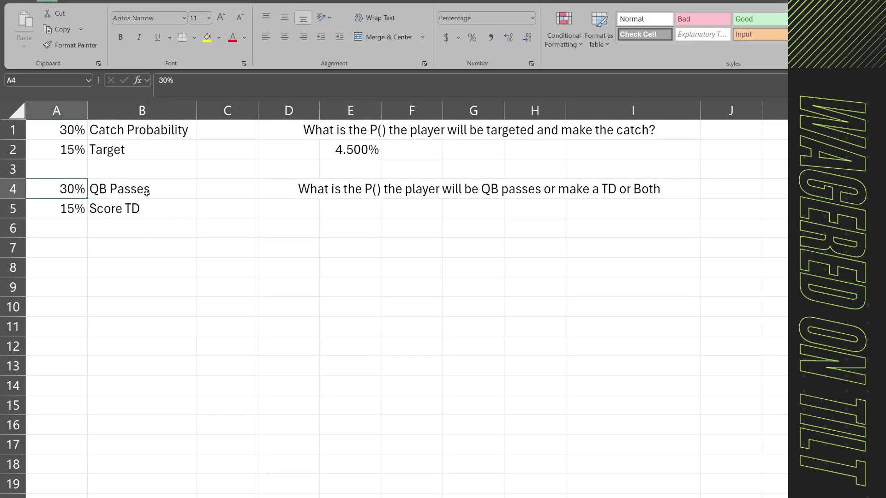
click(80, 207)
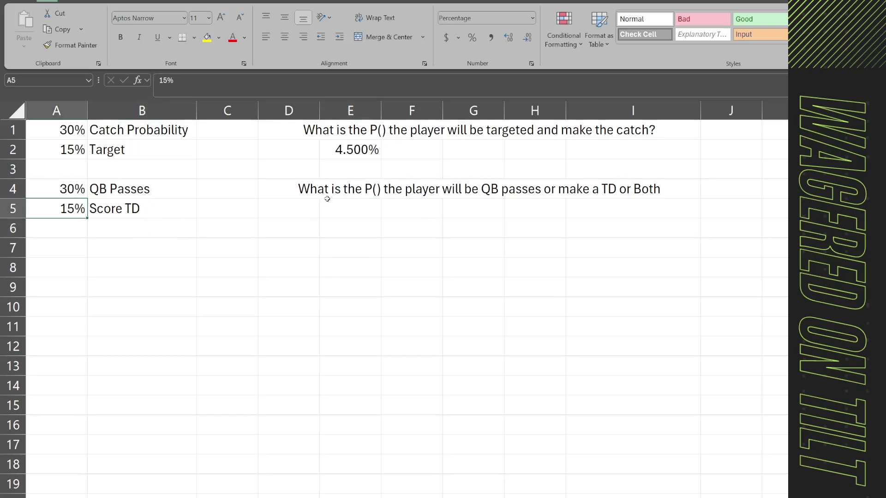
drag(162, 192, 166, 214)
drag(329, 216, 411, 210)
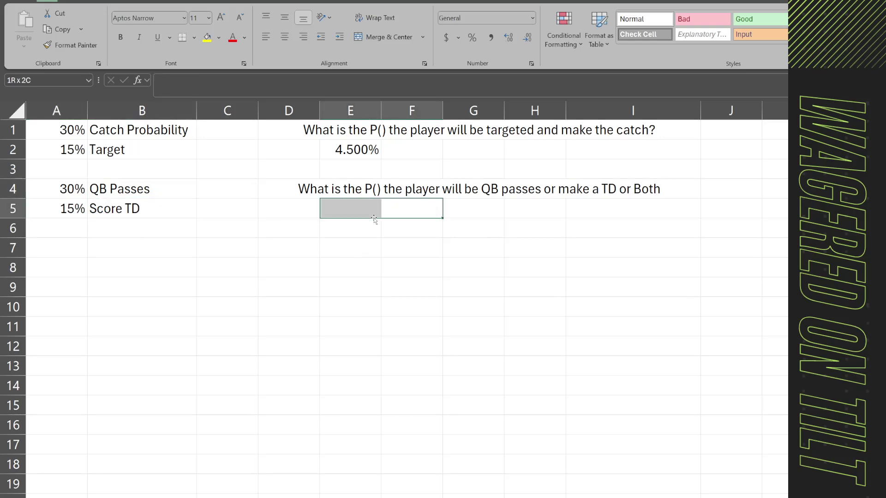
click(421, 269)
click(361, 220)
drag(138, 200, 138, 226)
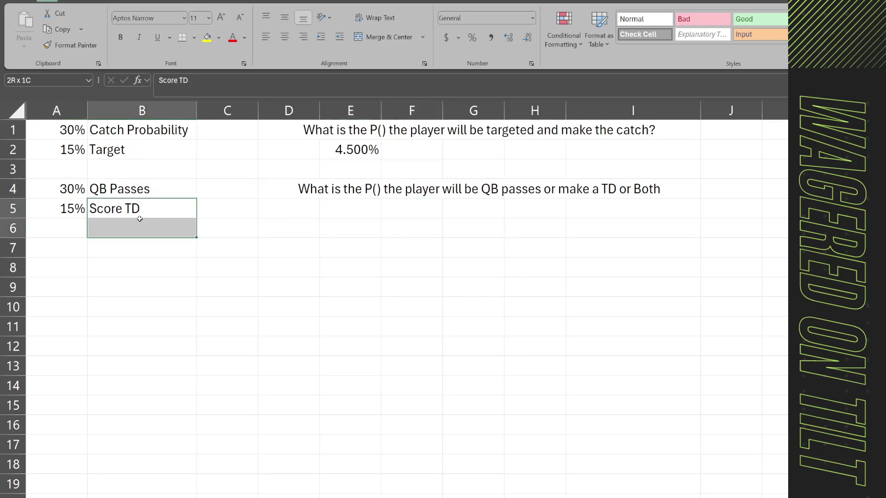
click(392, 208)
Compare the catch and target events in B1:B2 with the QB Passes and Score TD events in B4:B5.
click(148, 138)
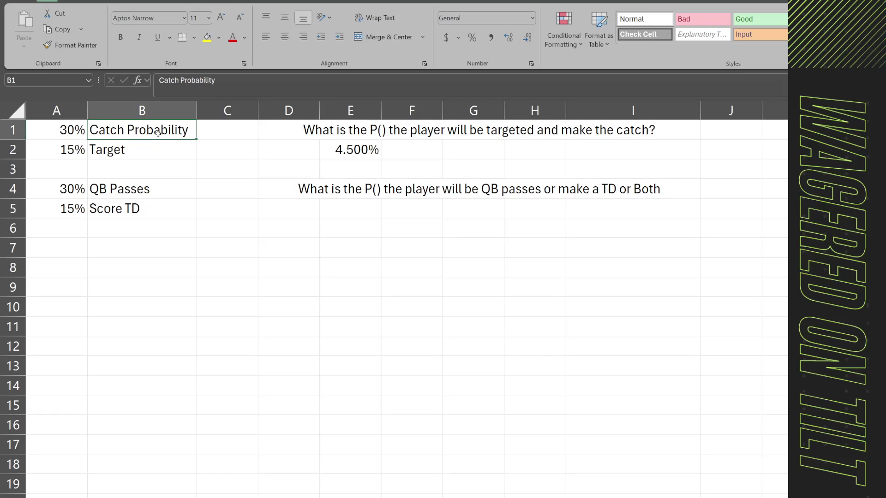
click(149, 150)
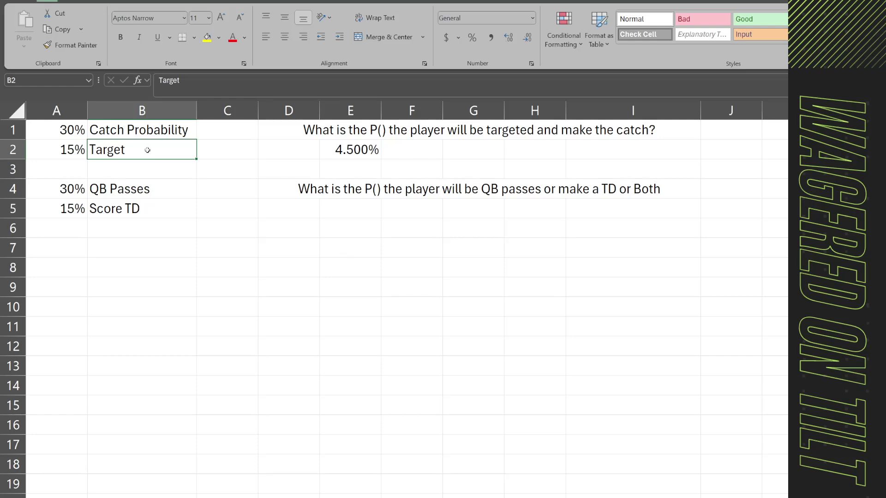
click(248, 150)
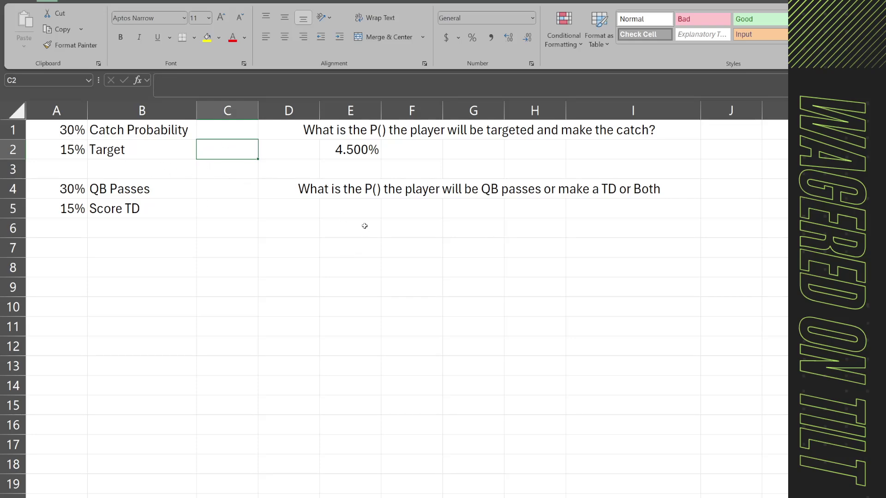
click(354, 210)
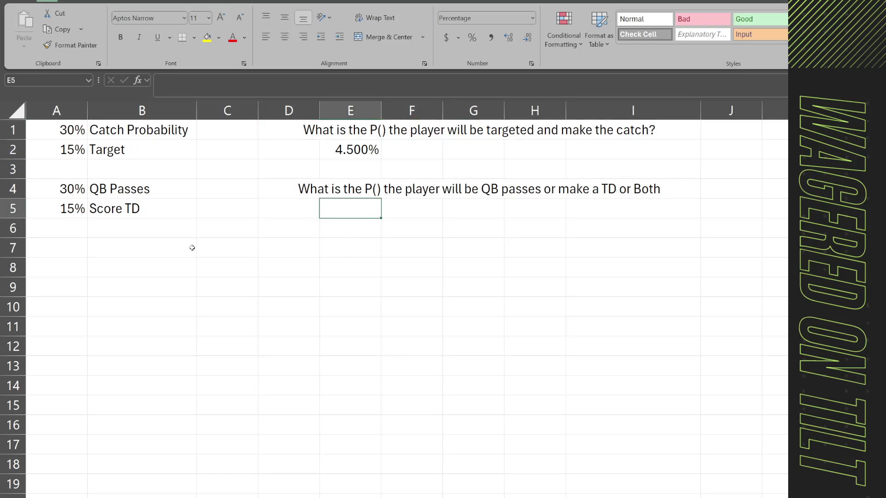
drag(154, 184, 150, 209)
click(351, 207)
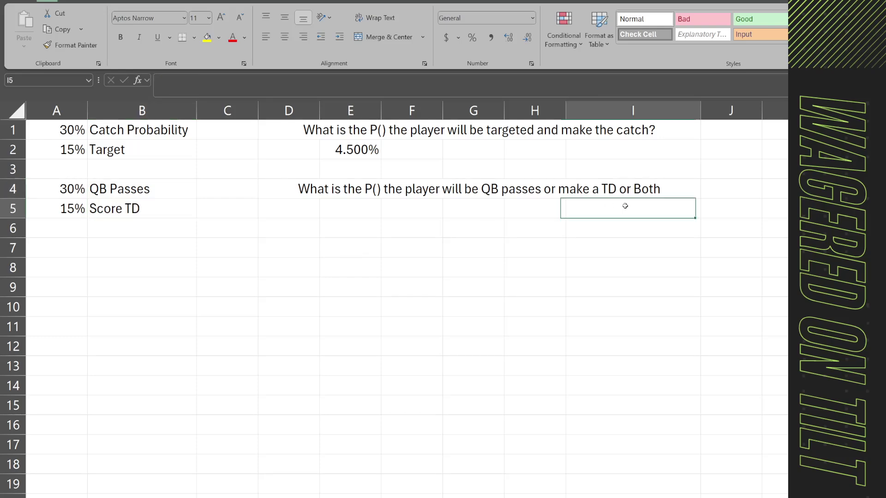
click(114, 191)
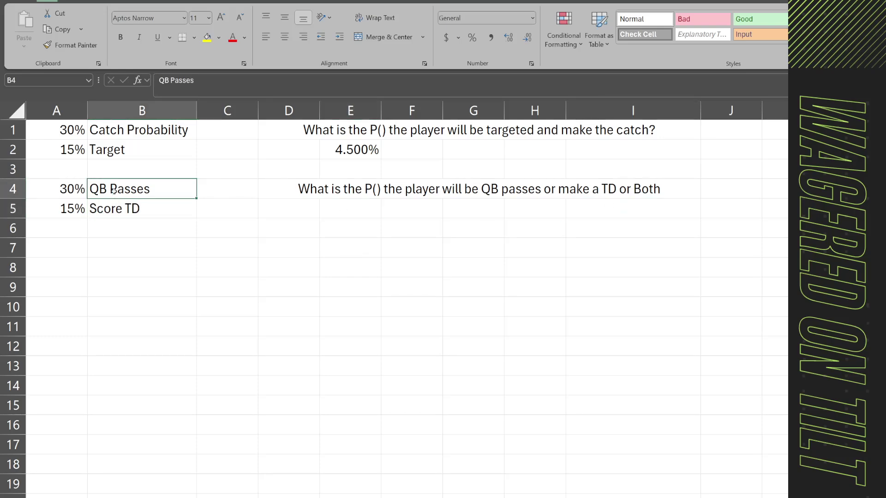
click(111, 215)
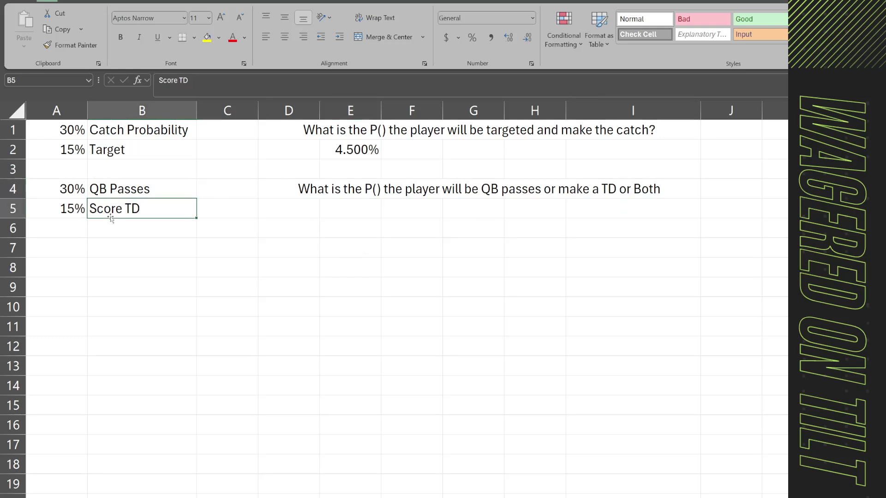
Calculate the probability of QB passes, a TD or both in E5 with the formula =A4+A5-(A4*A5).
click(340, 214)
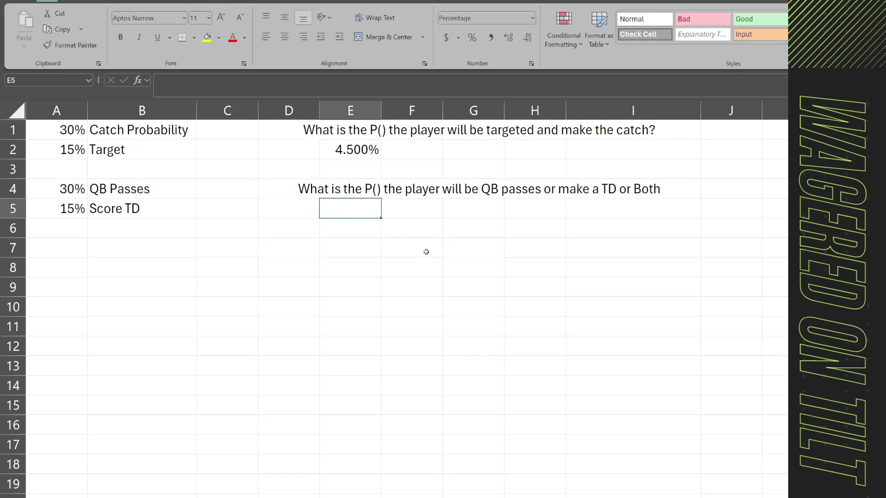
text(=)
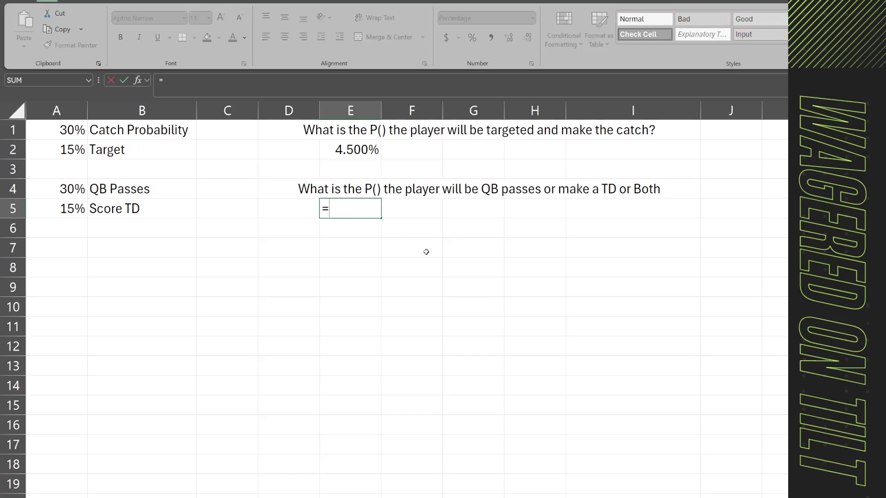
click(71, 188)
text(+)
click(70, 212)
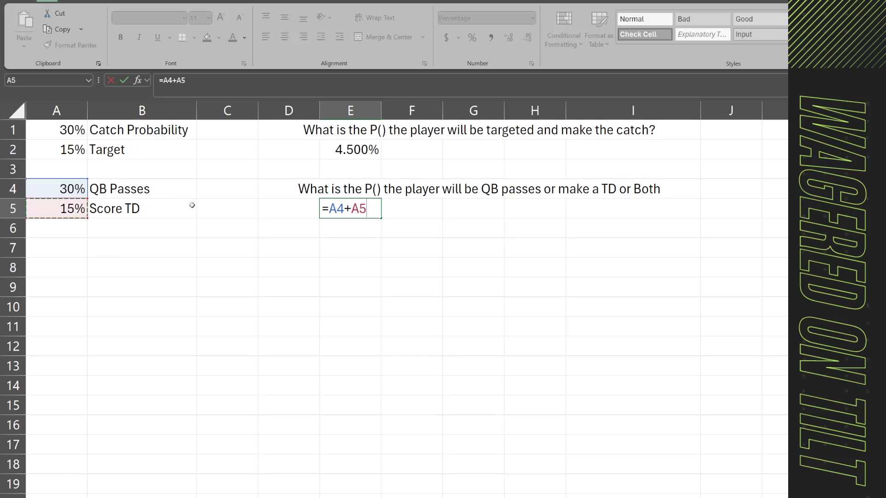
text(-()
click(58, 189)
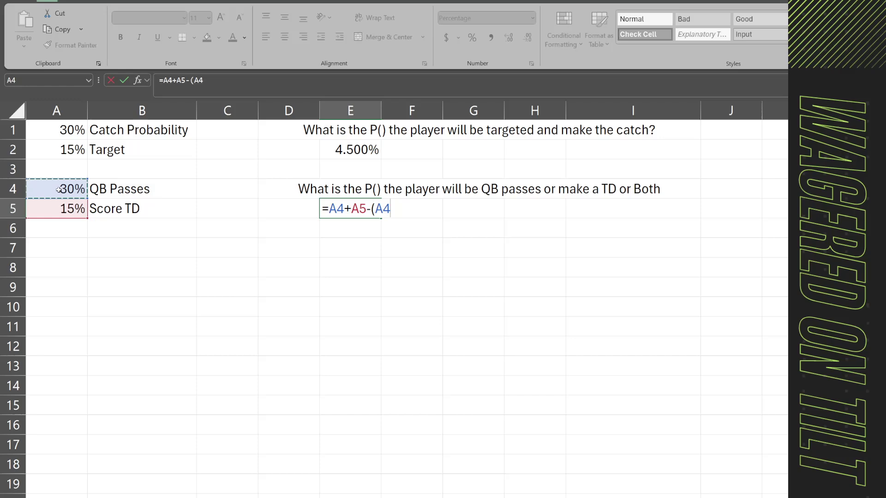
text(*)
click(69, 212)
text())
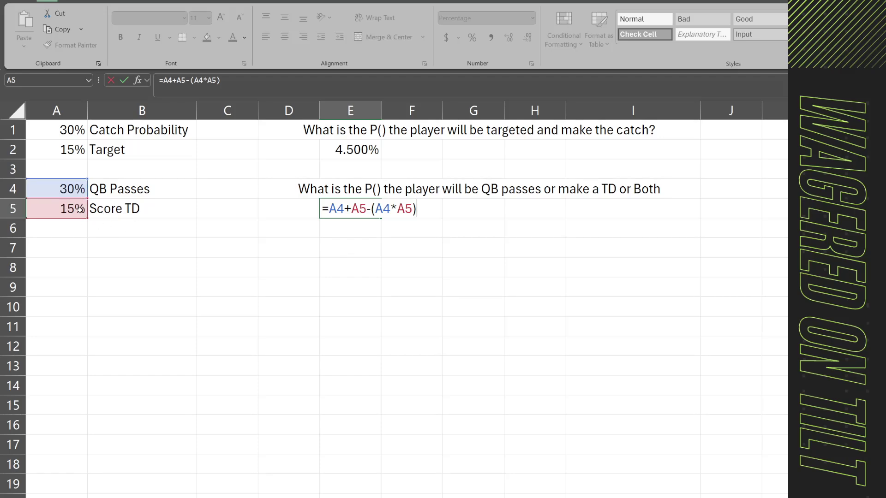
key(Return)
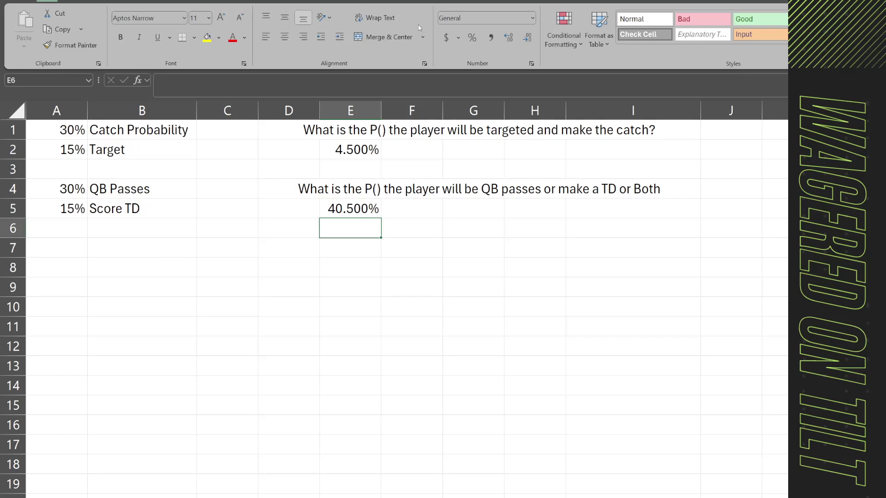
key(Up)
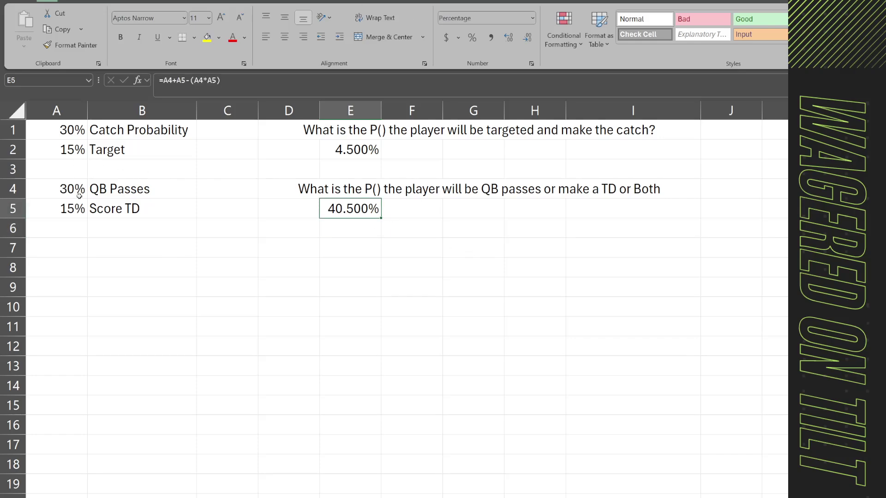
Review the either-or-both probability in E5 against its inputs in A4:A5 and the catch and target events in B1:B2.
drag(67, 187, 69, 210)
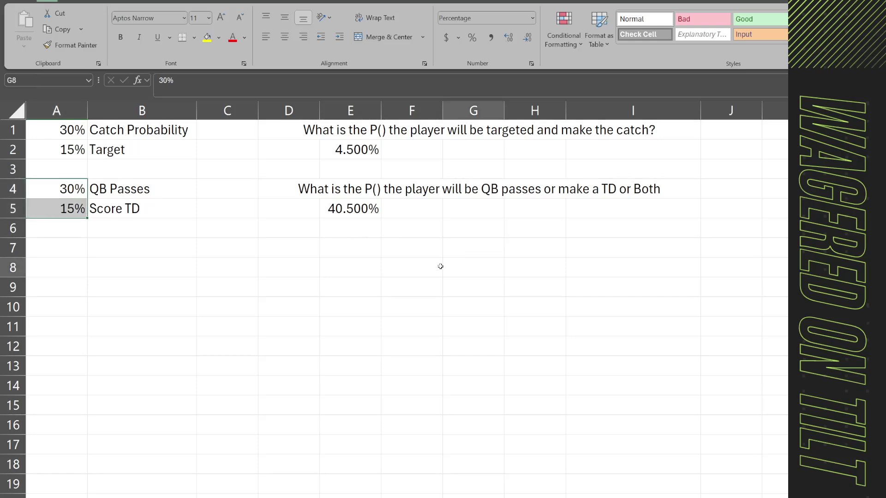
key(Left)
key(Left)
key(Up)
key(Up)
key(Up)
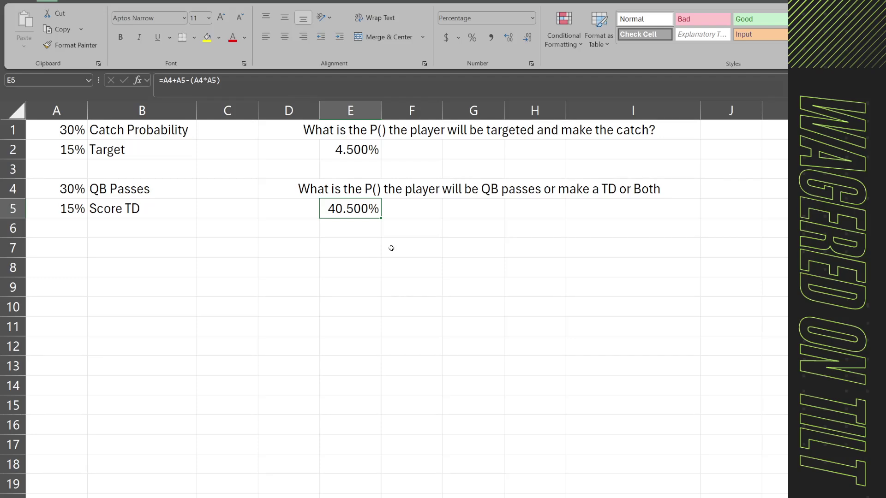
drag(164, 134, 164, 153)
click(377, 174)
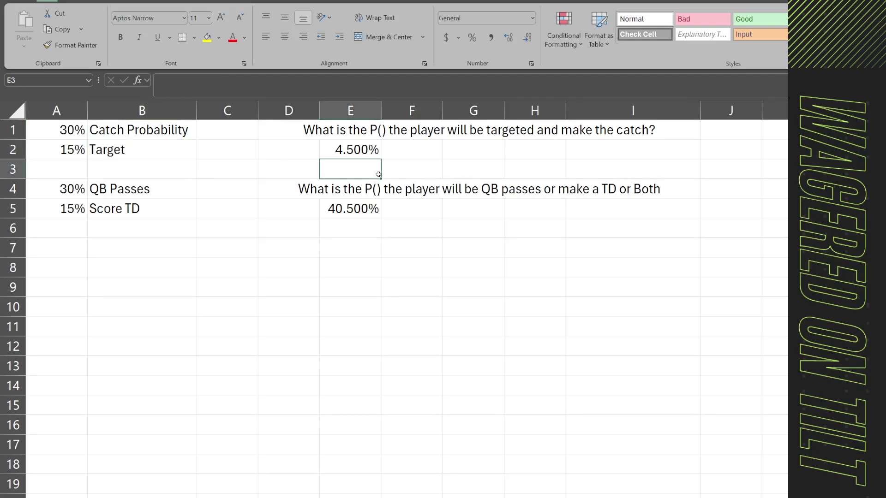
click(364, 210)
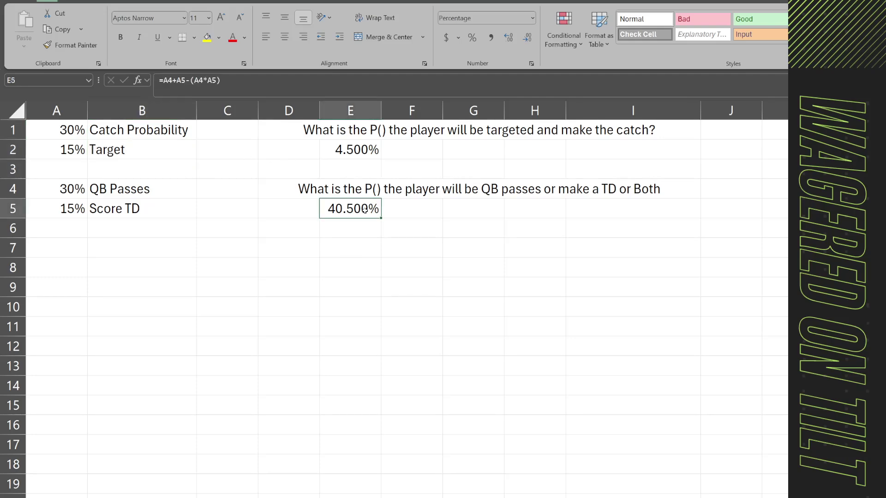
click(82, 186)
click(81, 211)
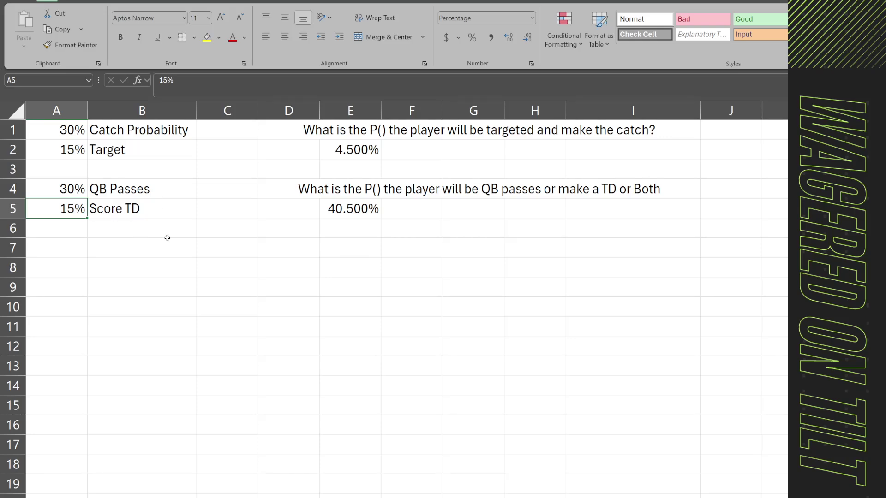
click(352, 212)
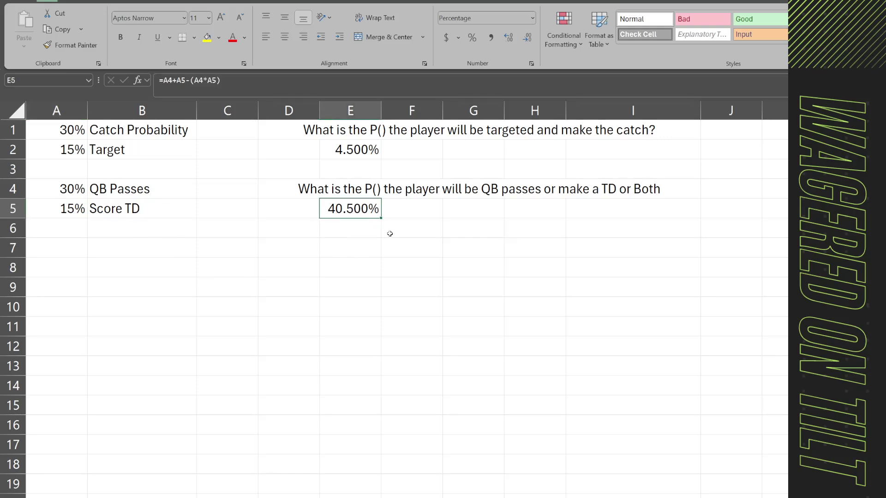